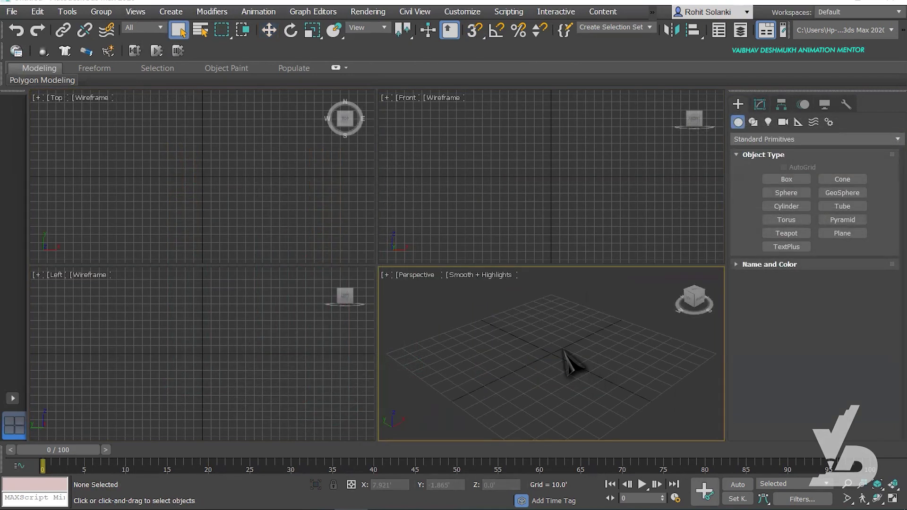
Draw a 20' square rectangle spline centred on the origin in a maximized Perspective view, using grid snap
{"action": "key", "text": "alt+w"}
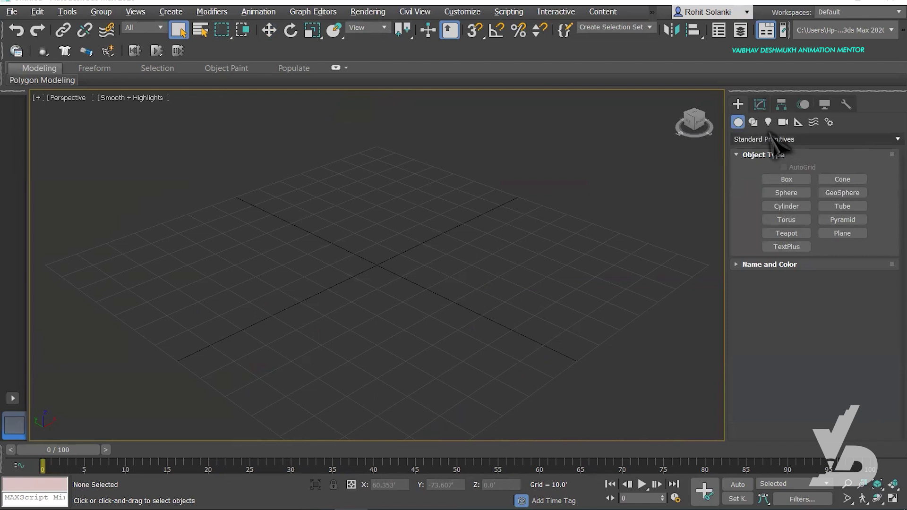
{"action": "left_click", "coordinate": [753, 122]}
{"action": "left_click", "coordinate": [844, 190]}
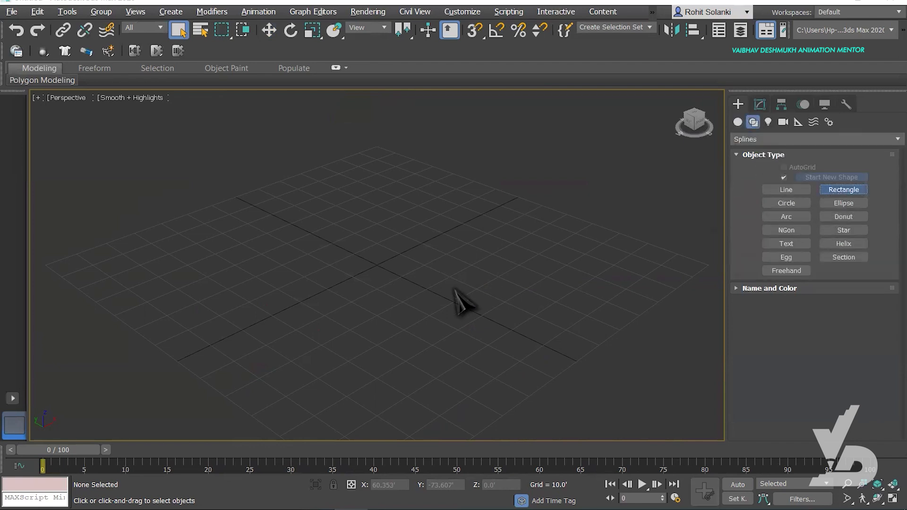
{"action": "key", "text": "s"}
{"action": "left_click_drag", "start_coordinate": [326, 260], "coordinate": [419, 262]}
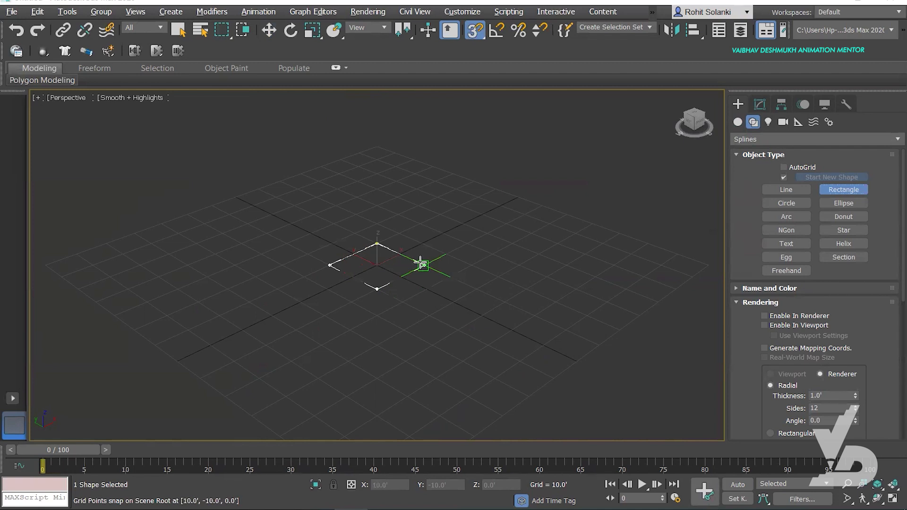
{"action": "key", "text": "w"}
{"action": "scroll", "coordinate": [421, 264], "scroll_direction": "up", "scroll_amount": 5}
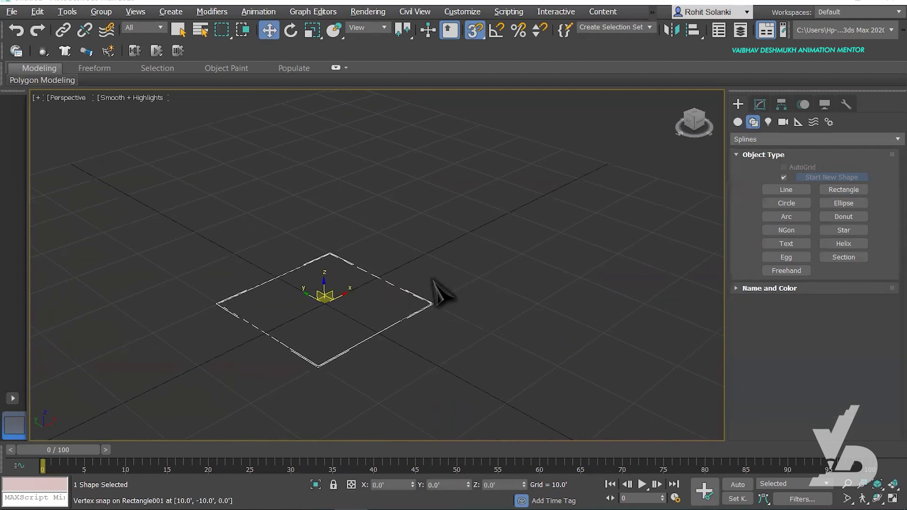
{"action": "key", "text": "s"}
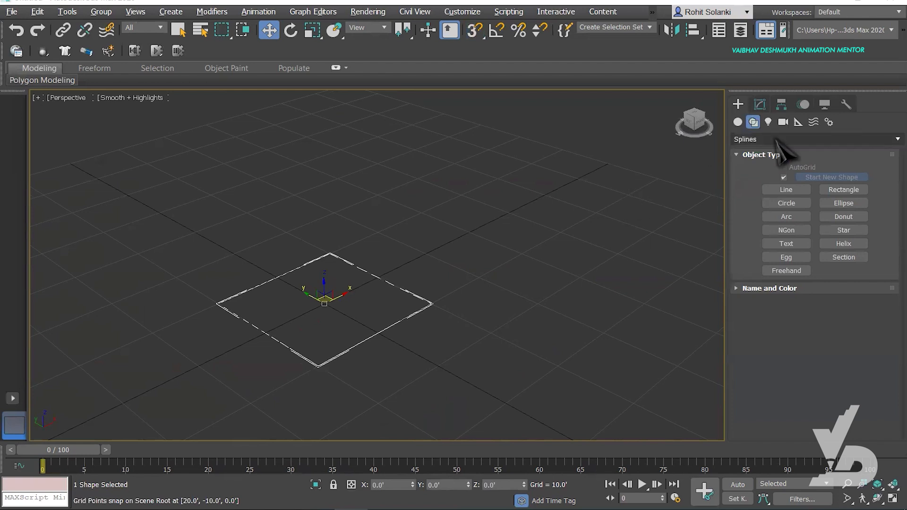
Apply an Extrude modifier to the rectangle with an amount of 100'
{"action": "left_click", "coordinate": [759, 104]}
{"action": "left_click", "coordinate": [779, 141]}
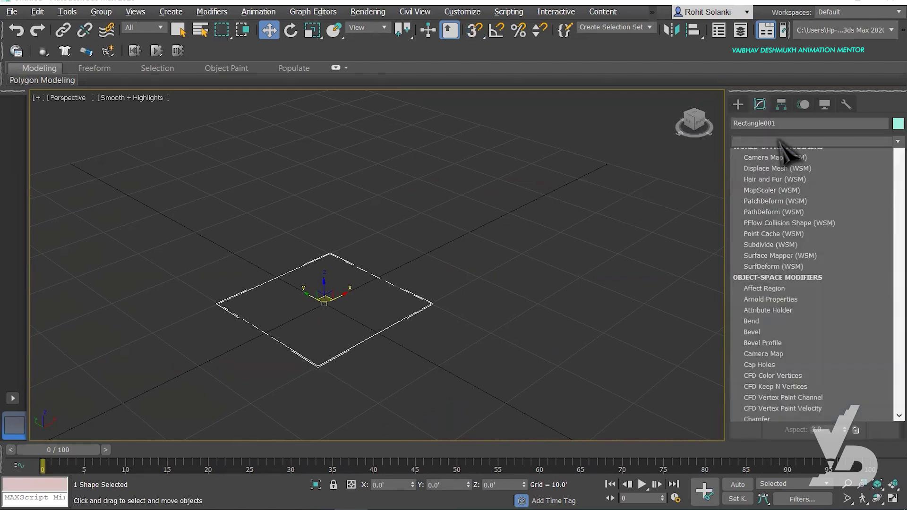
{"action": "type", "text": "ex"}
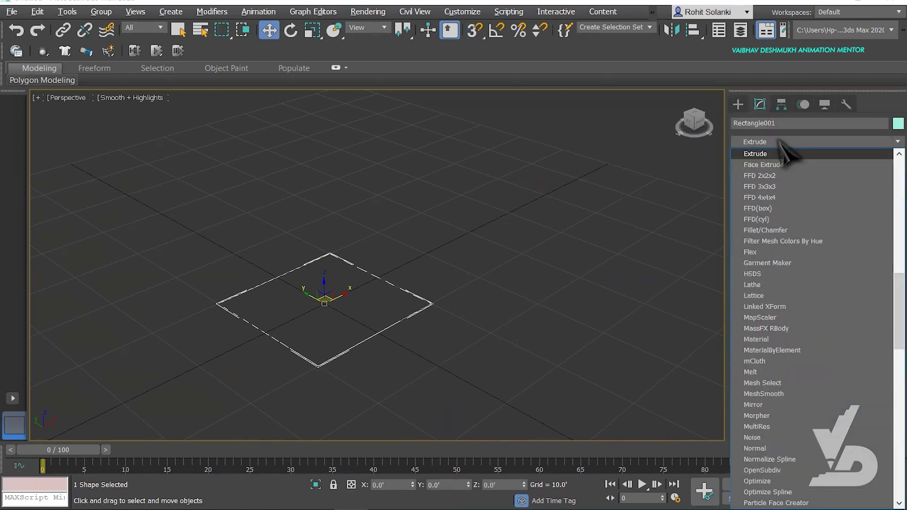
{"action": "key", "text": "Return"}
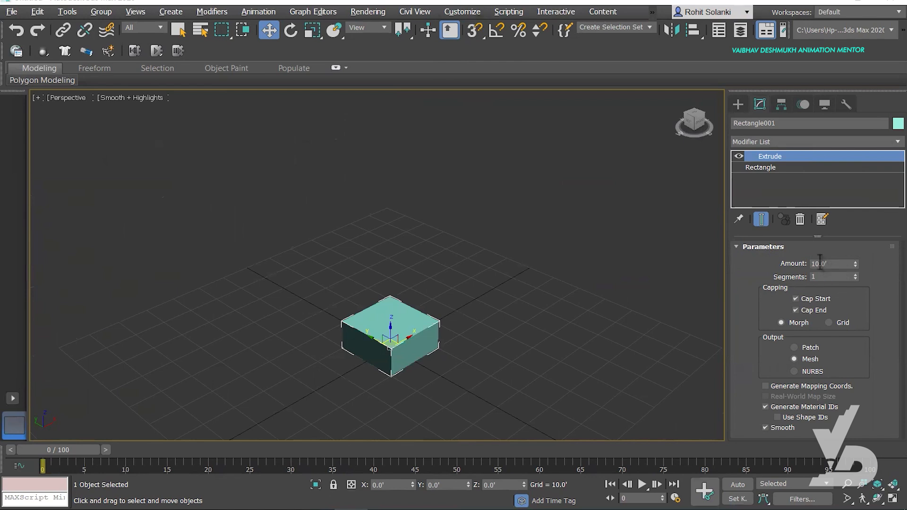
{"action": "type", "text": "00"}
{"action": "key", "text": "Return"}
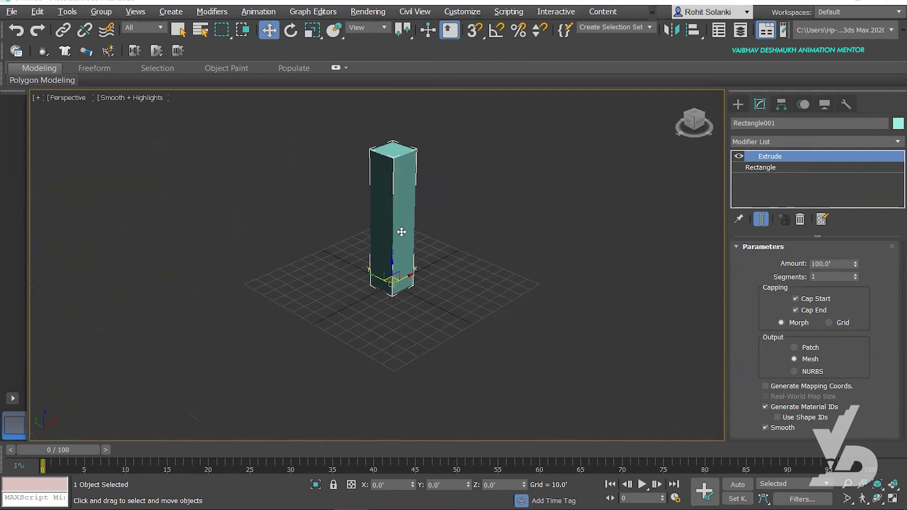
Raise the Extrude amount to about 159.5' and display edged faces in the Perspective view
{"action": "left_click_drag", "start_coordinate": [855, 263], "coordinate": [855, 201]}
{"action": "middle_click_drag", "start_coordinate": [500, 253], "coordinate": [515, 274]}
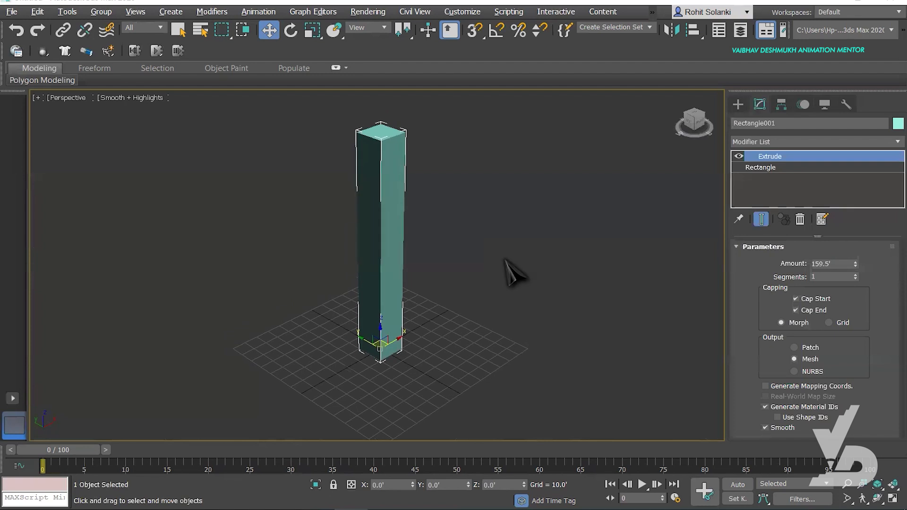
{"action": "key", "text": "F4"}
{"action": "middle_click_drag", "start_coordinate": [499, 221], "coordinate": [499, 230]}
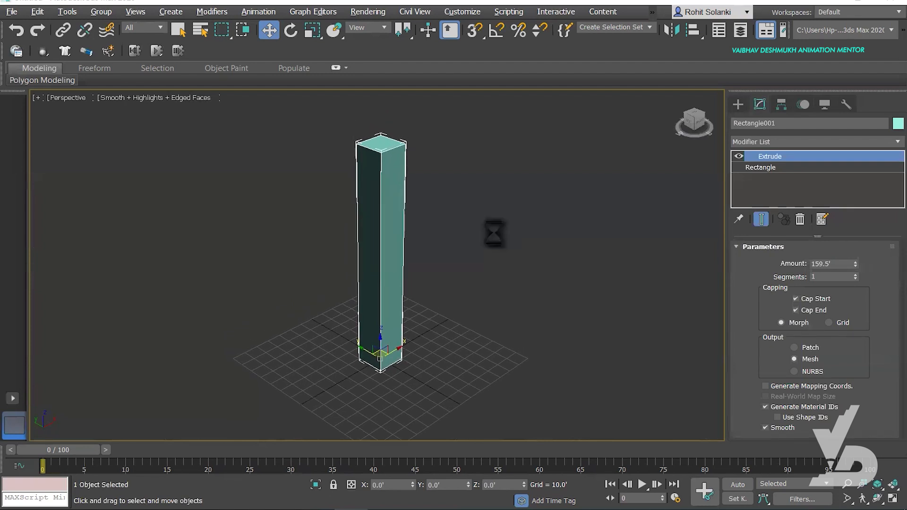
{"action": "left_click", "coordinate": [488, 279]}
{"action": "left_click", "coordinate": [388, 194]}
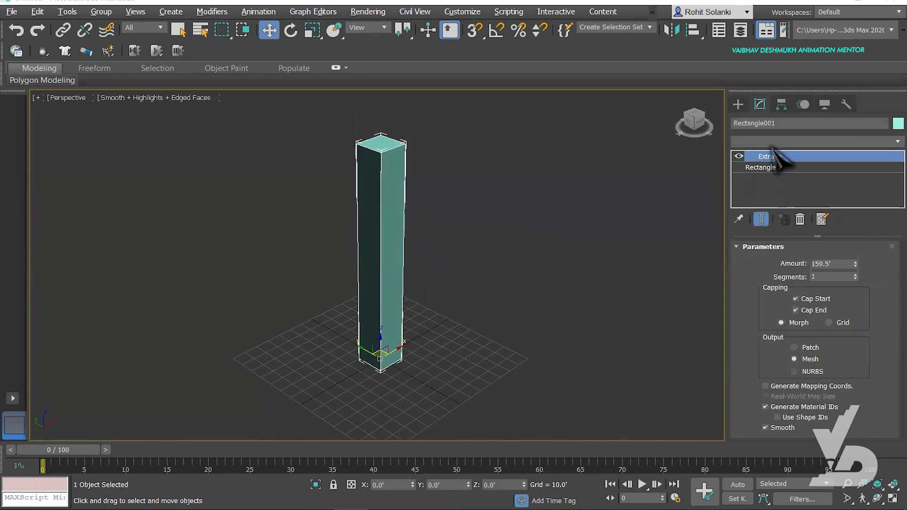
Draw a small circle in the Top view near the square's upper-left corner and position it at about X -6.5', Y 6.8'
{"action": "left_click", "coordinate": [738, 104]}
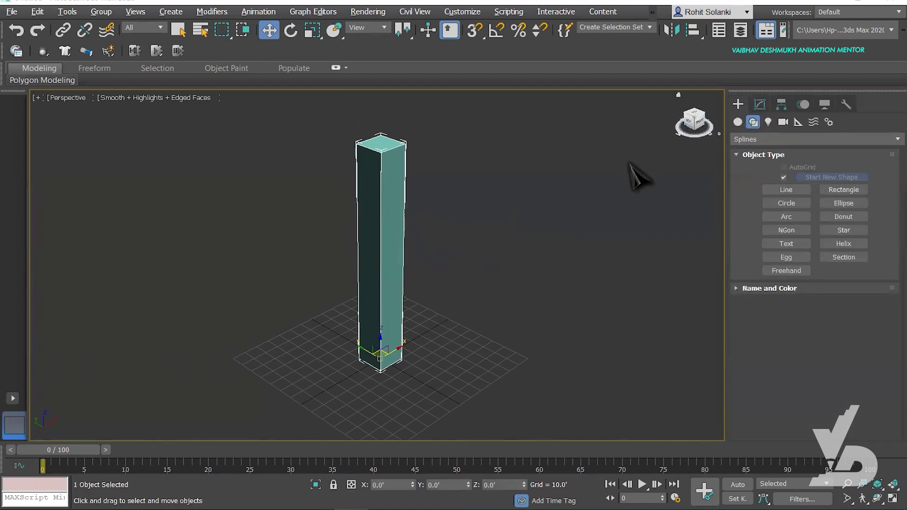
{"action": "key", "text": "alt+w"}
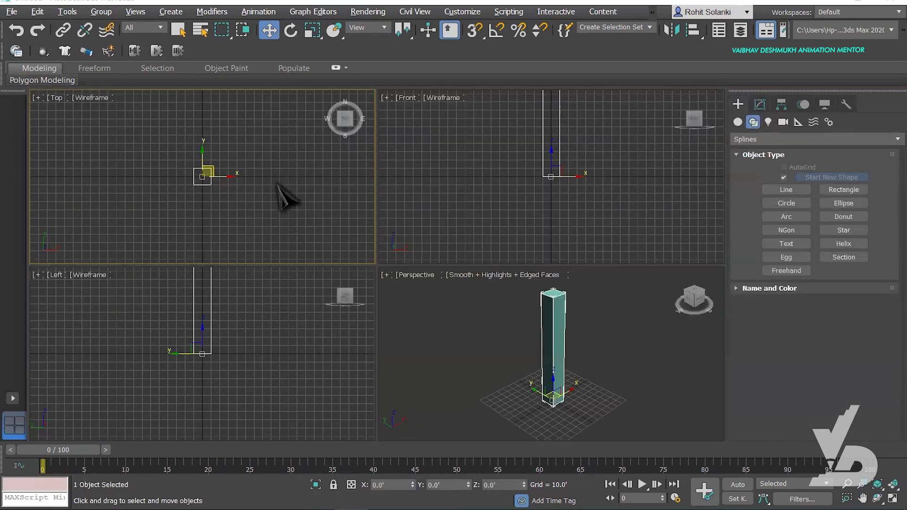
{"action": "key", "text": "alt+w"}
{"action": "key", "text": "z"}
{"action": "left_click", "coordinate": [786, 203]}
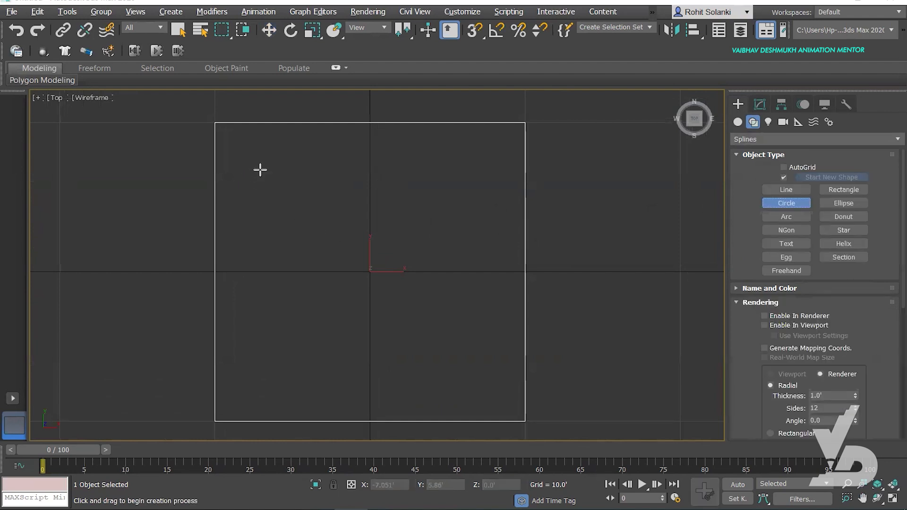
{"action": "left_click_drag", "start_coordinate": [262, 175], "coordinate": [263, 171]}
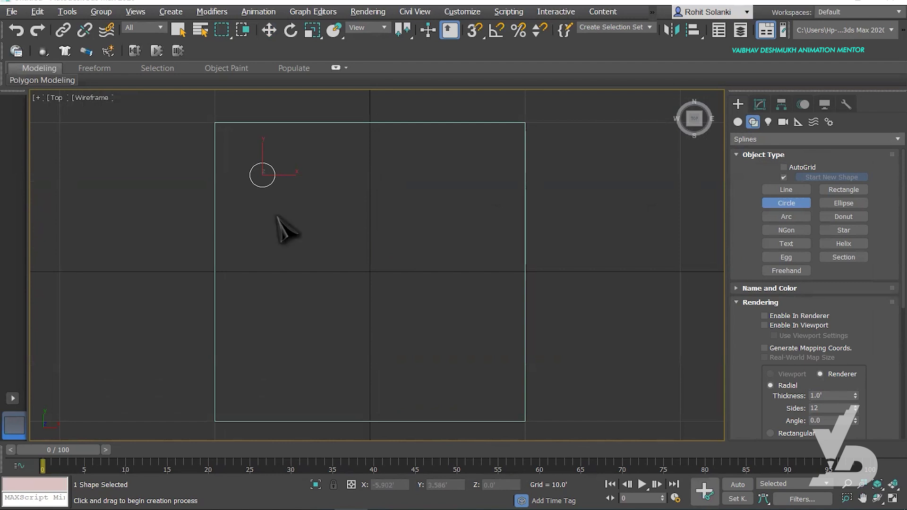
{"action": "key", "text": "w"}
{"action": "left_click_drag", "start_coordinate": [272, 164], "coordinate": [277, 161]}
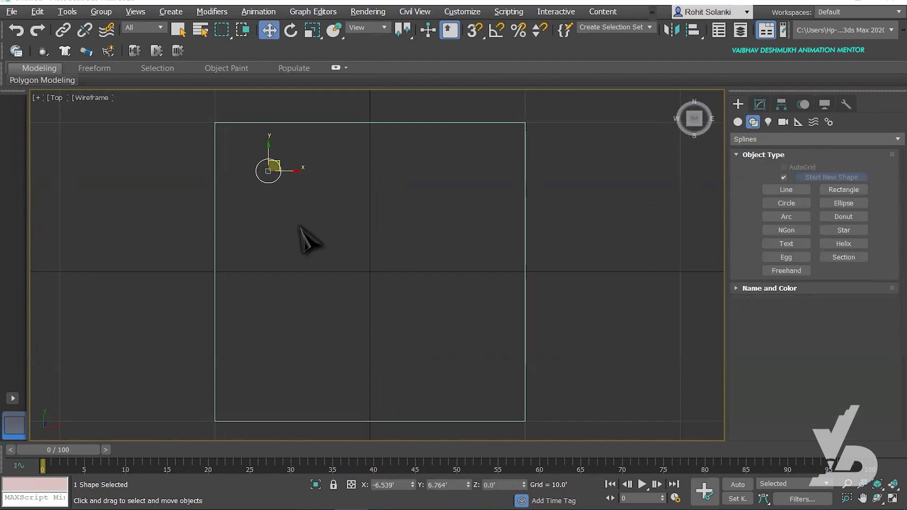
Return to the Perspective view and turn off the column's Extrude modifier to expose the base rectangle and circle
{"action": "key", "text": "alt+w"}
{"action": "right_click", "coordinate": [480, 296]}
{"action": "key", "text": "alt+w"}
{"action": "left_click", "coordinate": [372, 246]}
{"action": "left_click", "coordinate": [759, 104]}
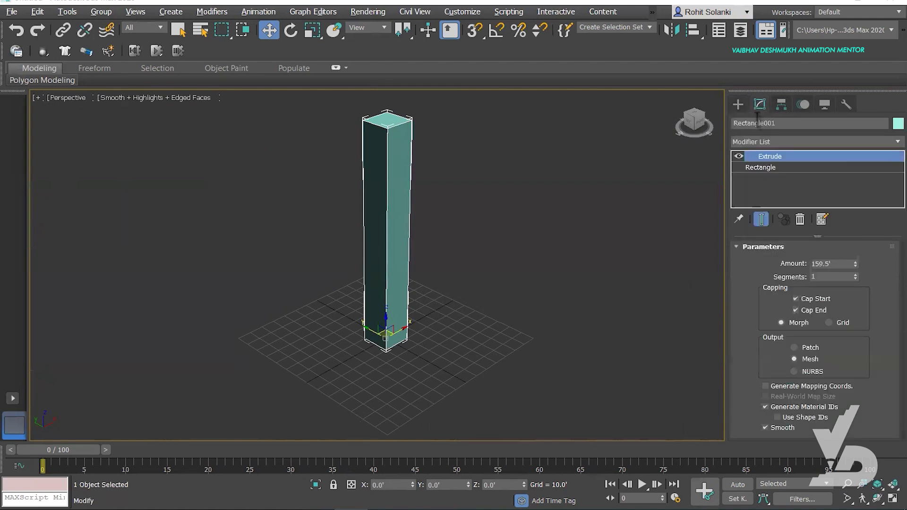
{"action": "left_click", "coordinate": [738, 157]}
{"action": "scroll", "coordinate": [400, 358], "scroll_direction": "up", "scroll_amount": 10}
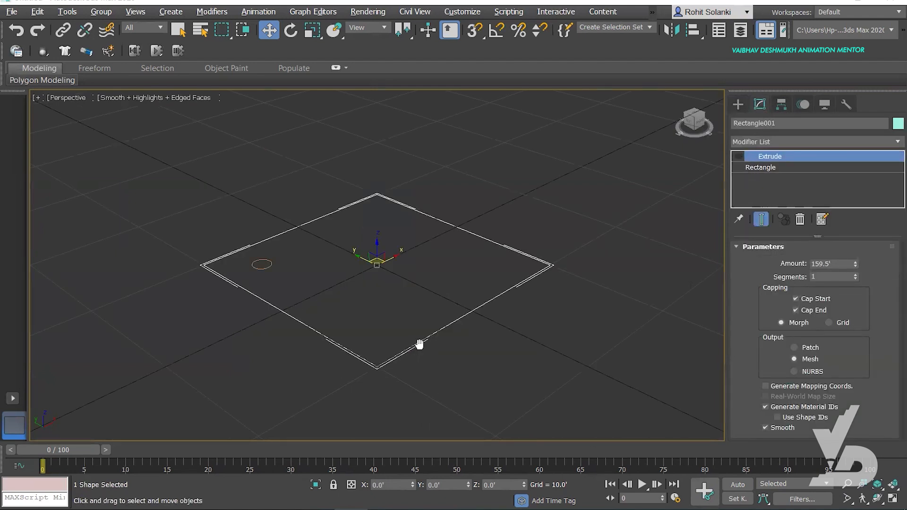
{"action": "left_click", "coordinate": [520, 378]}
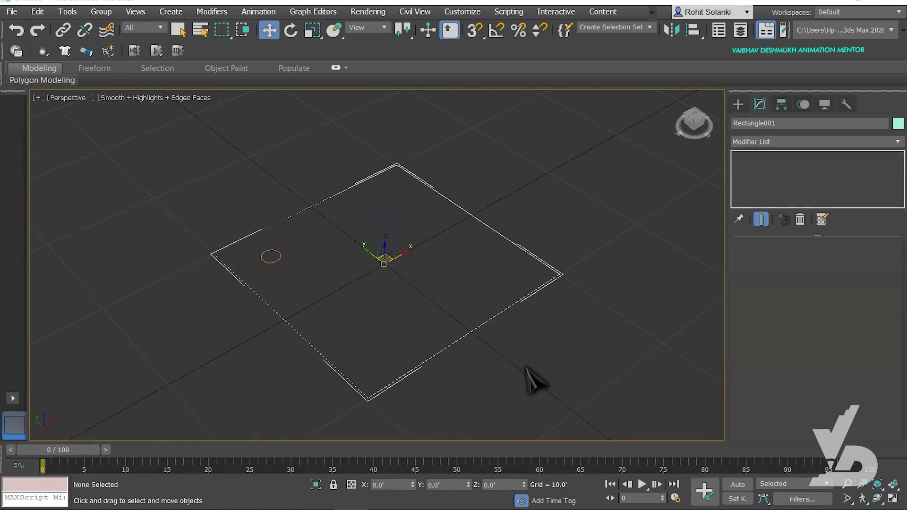
Copy the small circle along Y to the adjacent corner of the rectangle, at about Y -6.9'
{"action": "left_click", "coordinate": [276, 257]}
{"action": "mouse_move", "coordinate": [257, 245]}
{"action": "left_mouse_down", "text": "shift"}
{"action": "mouse_move", "coordinate": [372, 366]}
{"action": "mouse_move", "coordinate": [348, 349]}
{"action": "left_mouse_up", "text": "shift"}
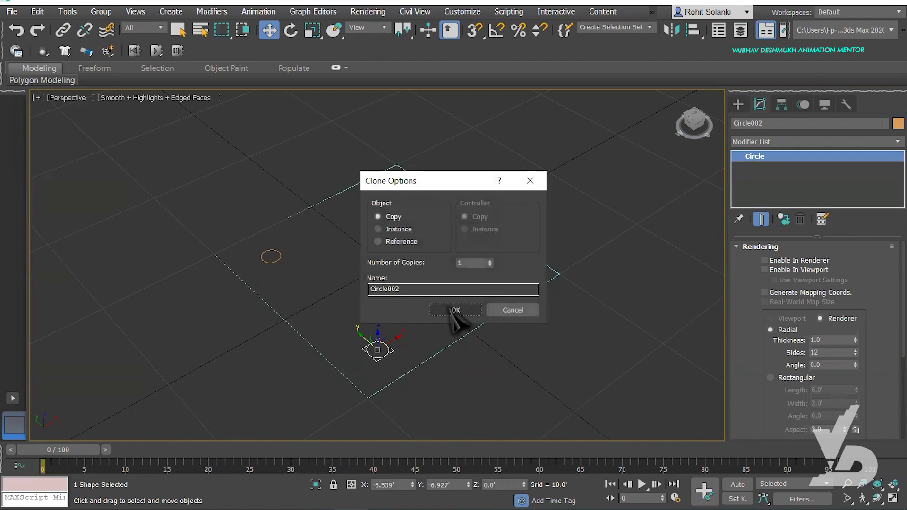
{"action": "left_click", "coordinate": [454, 308]}
Select both circles and copy them along X to the two opposite corners of the rectangle
{"action": "left_click", "coordinate": [270, 262], "text": "ctrl"}
{"action": "left_click_drag", "start_coordinate": [340, 289], "coordinate": [461, 218], "text": "shift"}
{"action": "left_click_drag", "start_coordinate": [456, 284], "coordinate": [456, 283], "text": "shift"}
{"action": "left_click", "coordinate": [455, 308]}
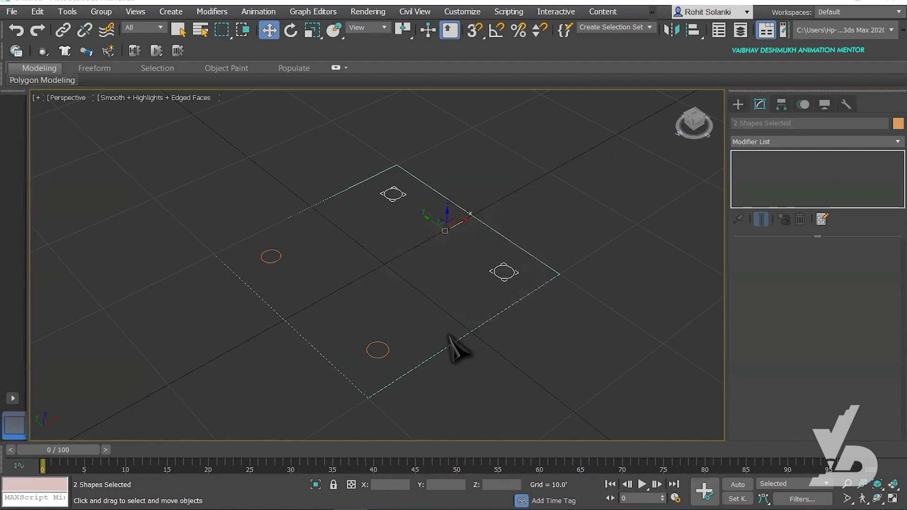
{"action": "left_click", "coordinate": [247, 268]}
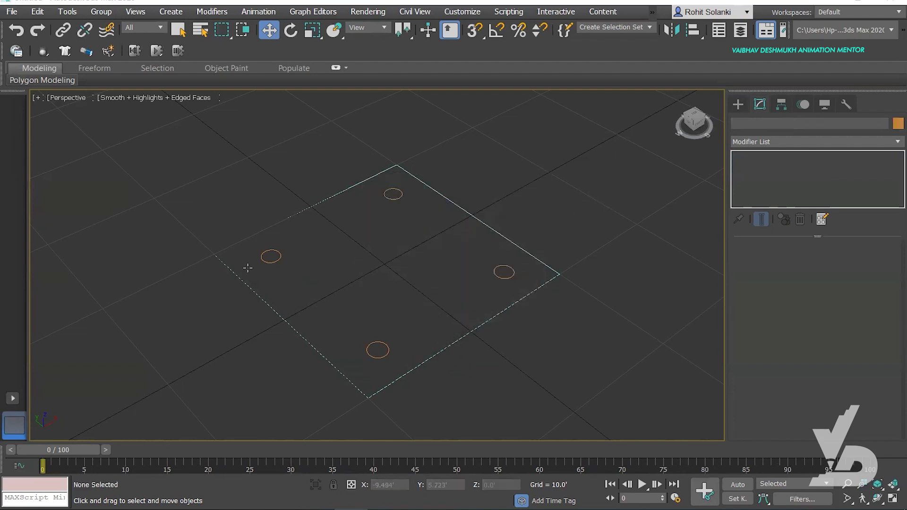
Select all four corner circles and combine them into one group with the default name
{"action": "left_click", "coordinate": [272, 257]}
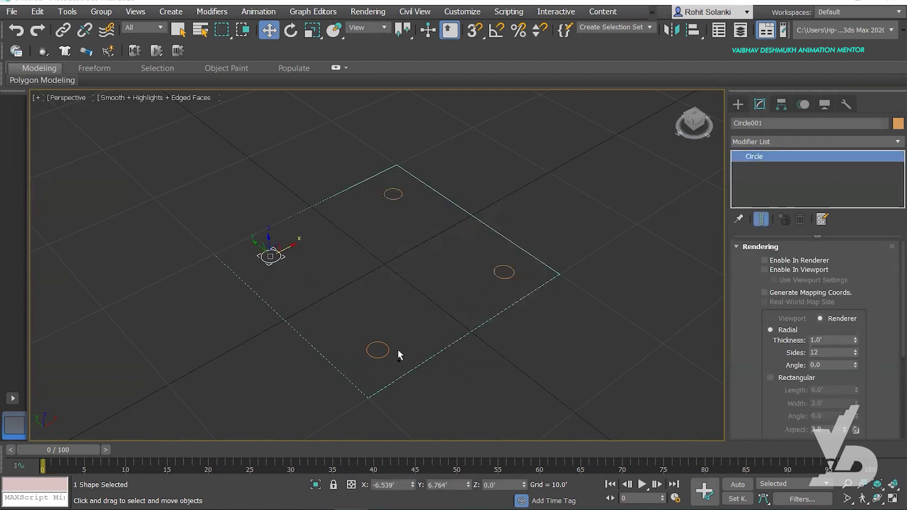
{"action": "left_click", "coordinate": [387, 352], "text": "ctrl"}
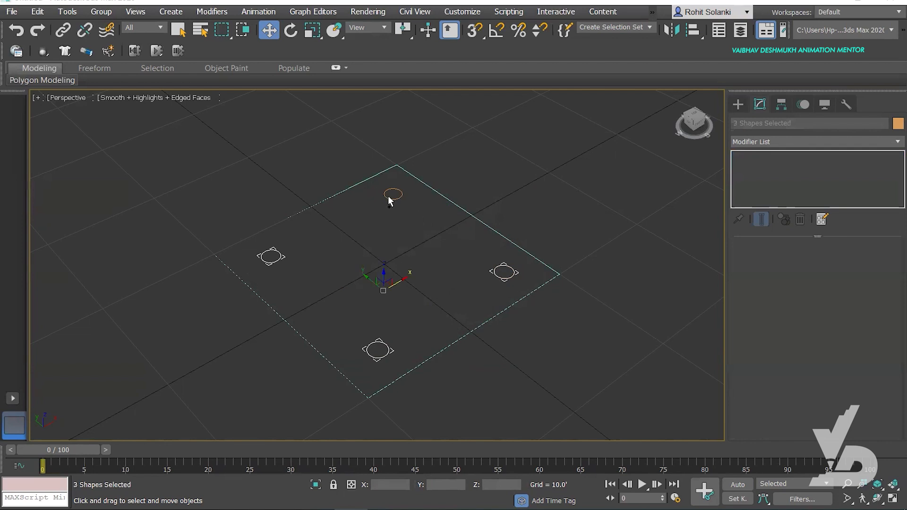
{"action": "left_click", "coordinate": [101, 12]}
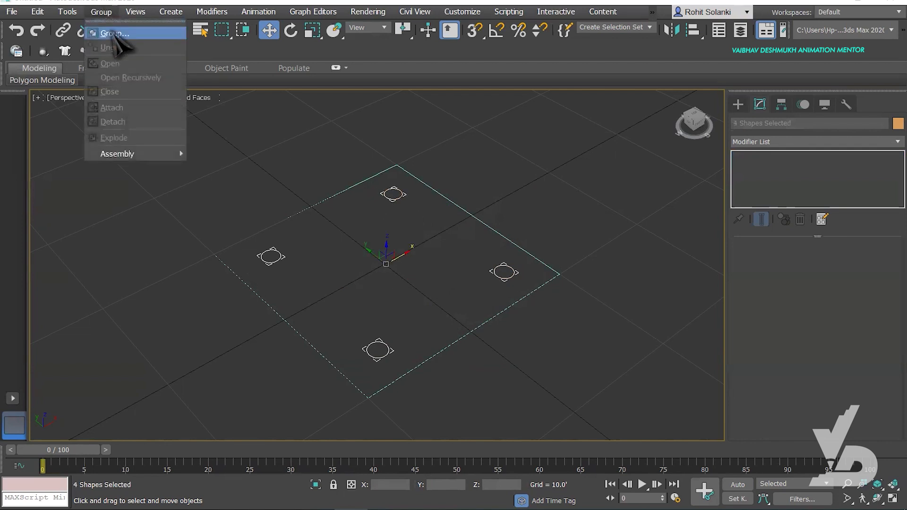
{"action": "left_click", "coordinate": [113, 26]}
{"action": "left_click", "coordinate": [449, 279]}
Select the base rectangle and turn its Extrude modifier back on
{"action": "middle_click_drag", "start_coordinate": [585, 231], "coordinate": [560, 244]}
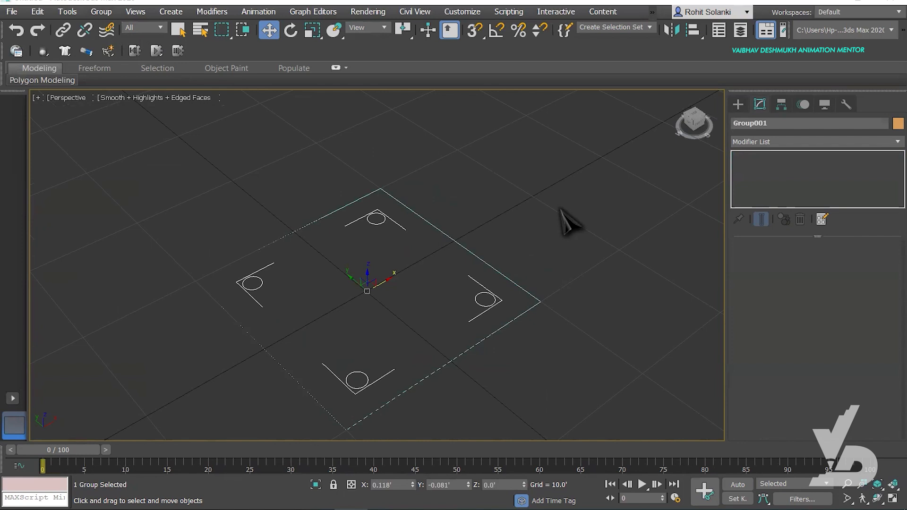
{"action": "scroll", "coordinate": [566, 225], "scroll_direction": "down", "scroll_amount": 5}
{"action": "middle_click_drag", "start_coordinate": [511, 245], "coordinate": [455, 276]}
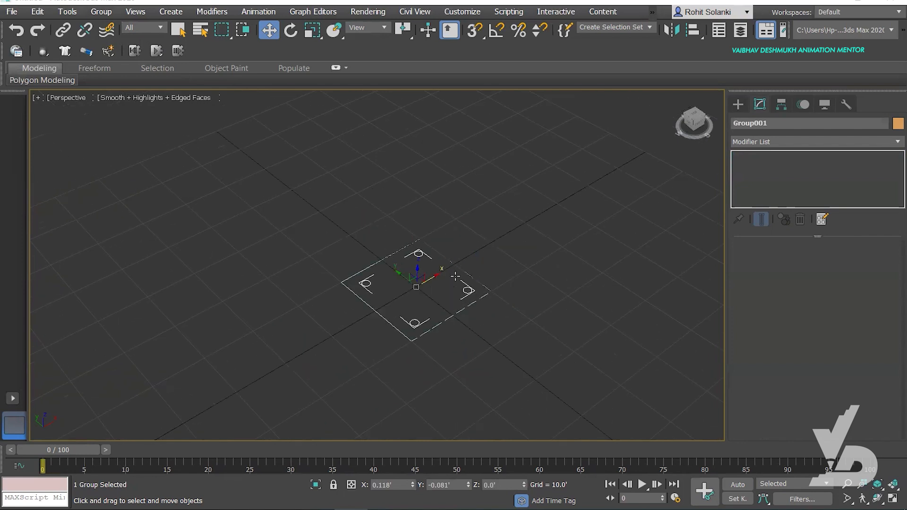
{"action": "left_click", "coordinate": [459, 269]}
{"action": "middle_click_drag", "start_coordinate": [521, 254], "coordinate": [443, 315]}
{"action": "scroll", "coordinate": [495, 278], "scroll_direction": "down", "scroll_amount": 3}
{"action": "left_click", "coordinate": [738, 156]}
{"action": "scroll", "coordinate": [431, 196], "scroll_direction": "down", "scroll_amount": 2}
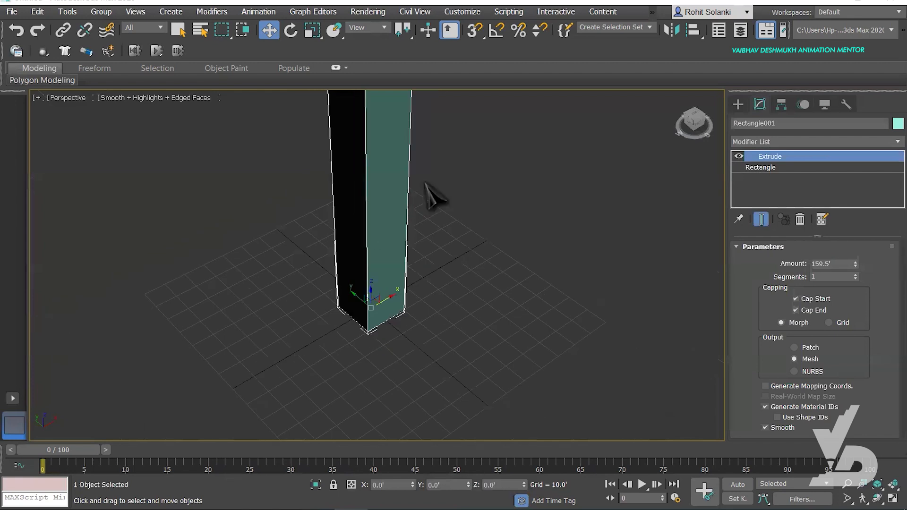
Copy the Extrude modifier from the column's modifier stack
{"action": "scroll", "coordinate": [393, 335], "scroll_direction": "down", "scroll_amount": 3}
{"action": "middle_click_drag", "start_coordinate": [393, 336], "coordinate": [336, 168]}
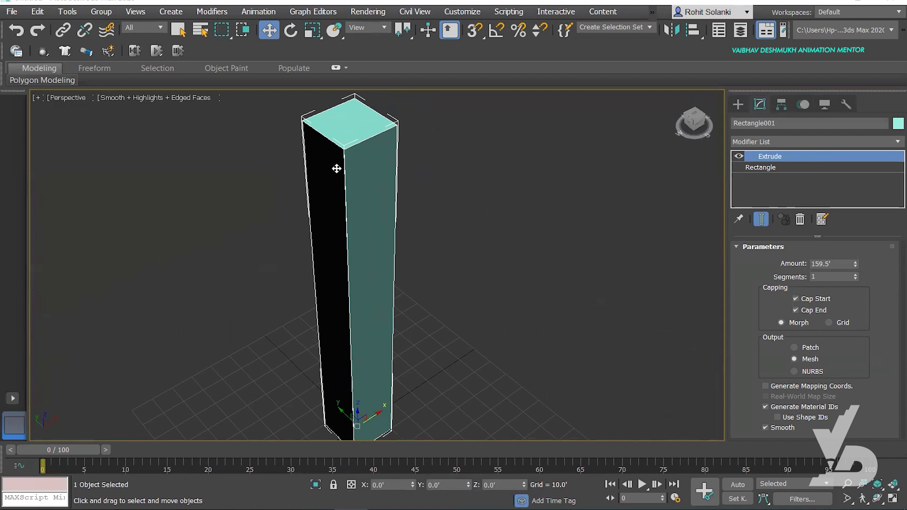
{"action": "right_click", "coordinate": [795, 159]}
{"action": "left_click", "coordinate": [795, 208]}
Paste the copied Extrude modifier onto the group of four corner circles inside the column
{"action": "middle_click_drag", "start_coordinate": [493, 282], "coordinate": [478, 249]}
{"action": "key", "text": "F3"}
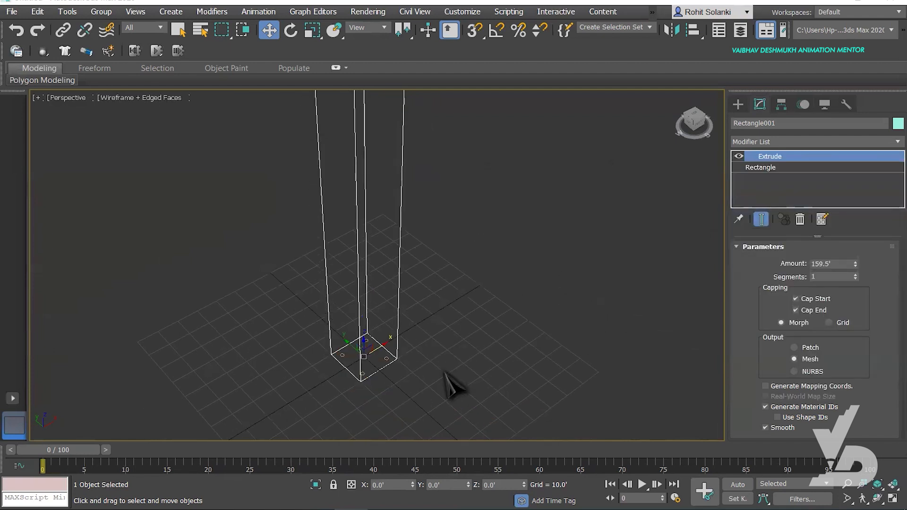
{"action": "left_click", "coordinate": [391, 372]}
{"action": "left_click", "coordinate": [385, 359]}
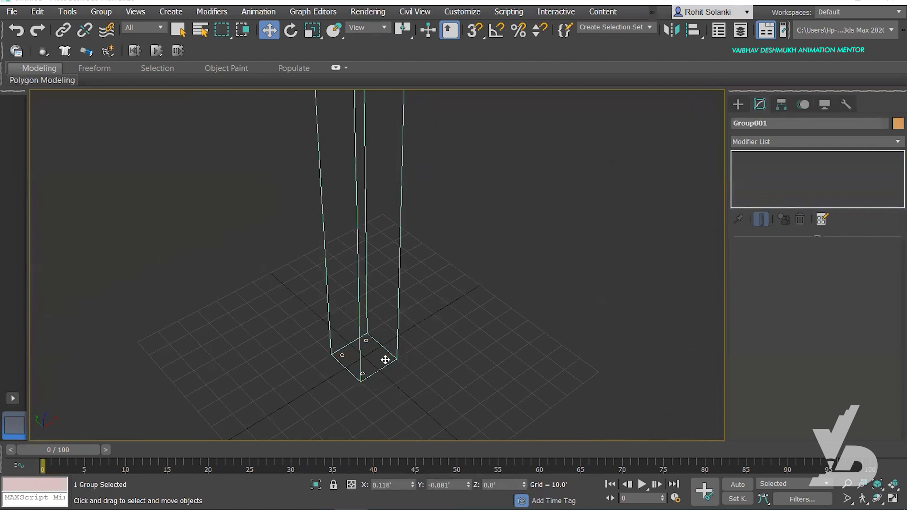
{"action": "left_click", "coordinate": [767, 142]}
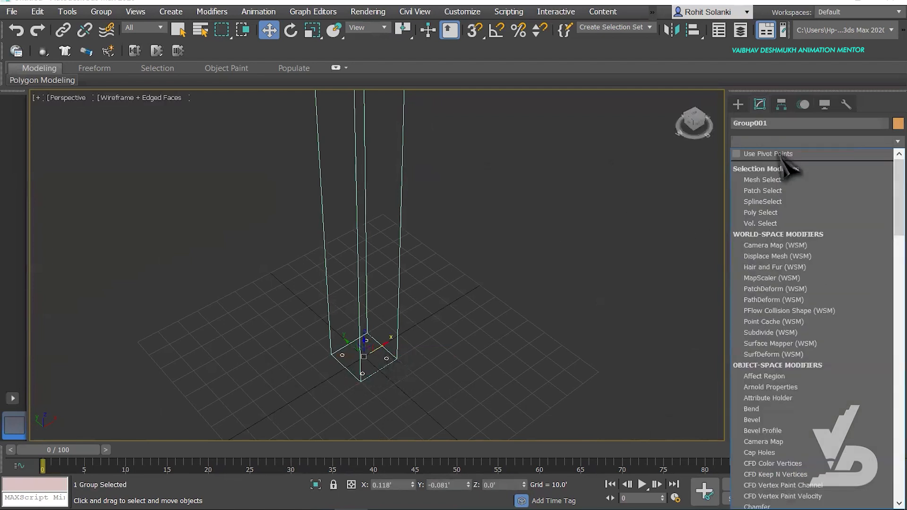
{"action": "left_click", "coordinate": [782, 141]}
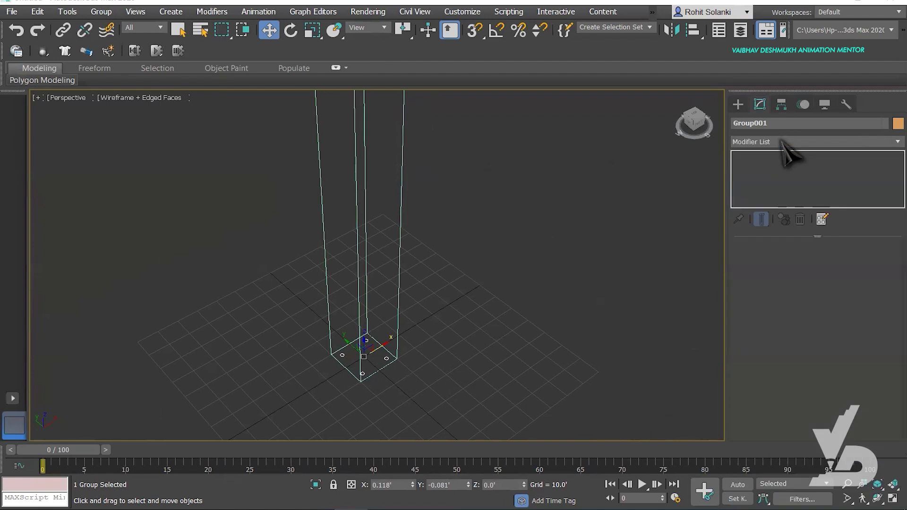
{"action": "right_click", "coordinate": [792, 153]}
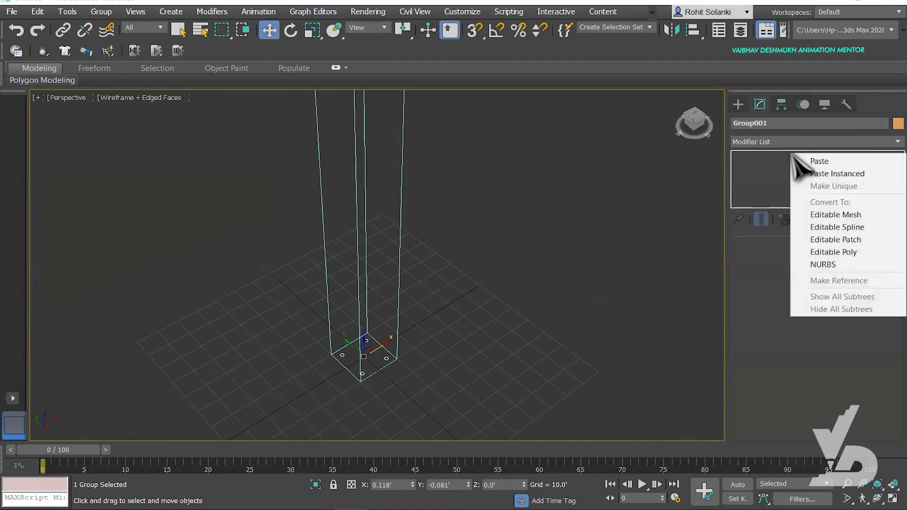
{"action": "left_click", "coordinate": [822, 161]}
{"action": "scroll", "coordinate": [494, 264], "scroll_direction": "up", "scroll_amount": 8}
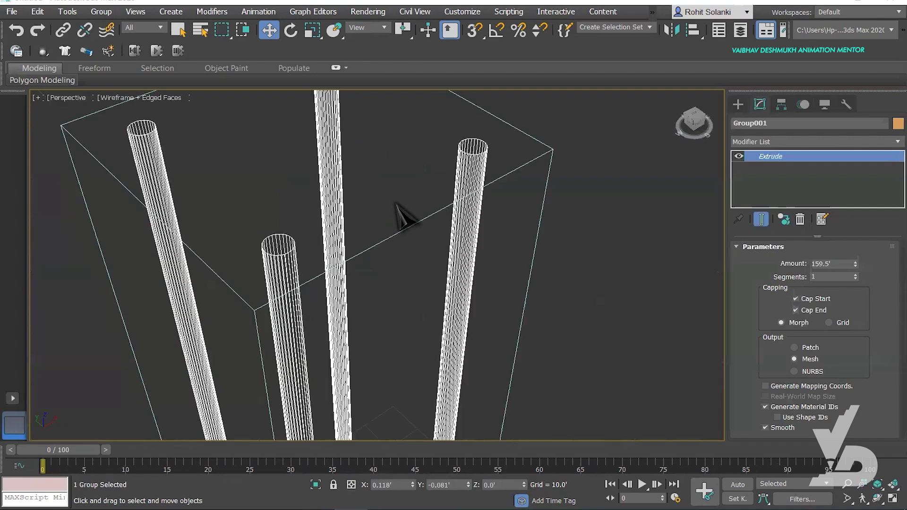
{"action": "scroll", "coordinate": [404, 214], "scroll_direction": "down", "scroll_amount": 5}
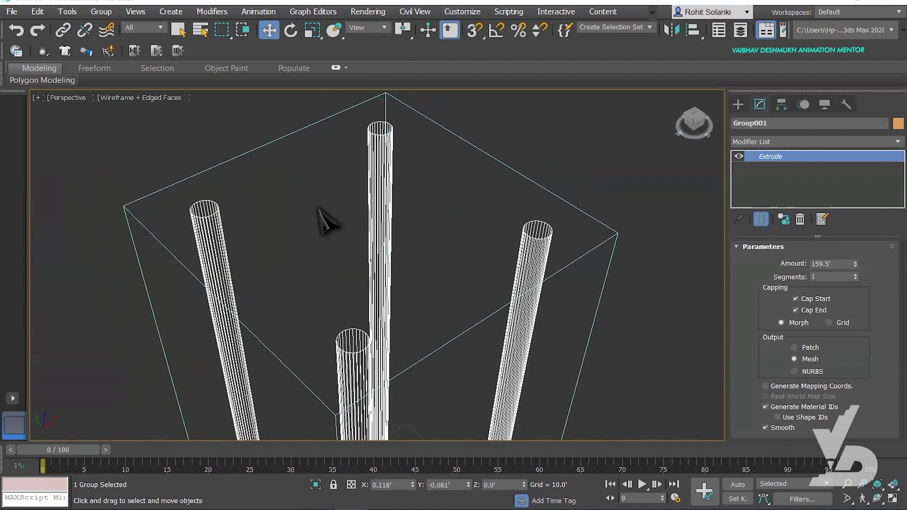
{"action": "key", "text": "F3"}
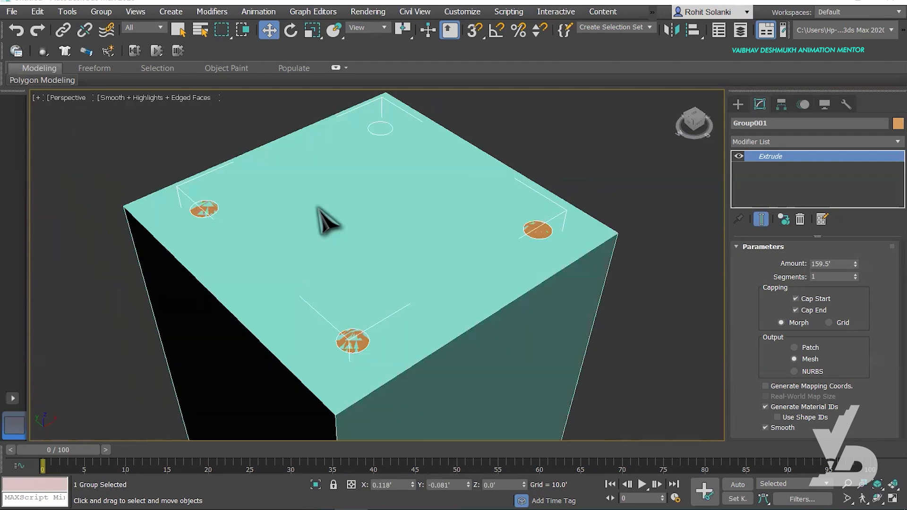
Move the extruded bar group out beside the column to show it separately, and undo the move
{"action": "scroll", "coordinate": [325, 194], "scroll_direction": "down", "scroll_amount": 6}
{"action": "left_click_drag", "start_coordinate": [365, 316], "coordinate": [489, 243], "text": "shift"}
{"action": "left_click", "coordinate": [496, 290]}
{"action": "middle_click_drag", "start_coordinate": [552, 286], "coordinate": [477, 278], "text": "alt"}
{"action": "key", "text": "F4"}
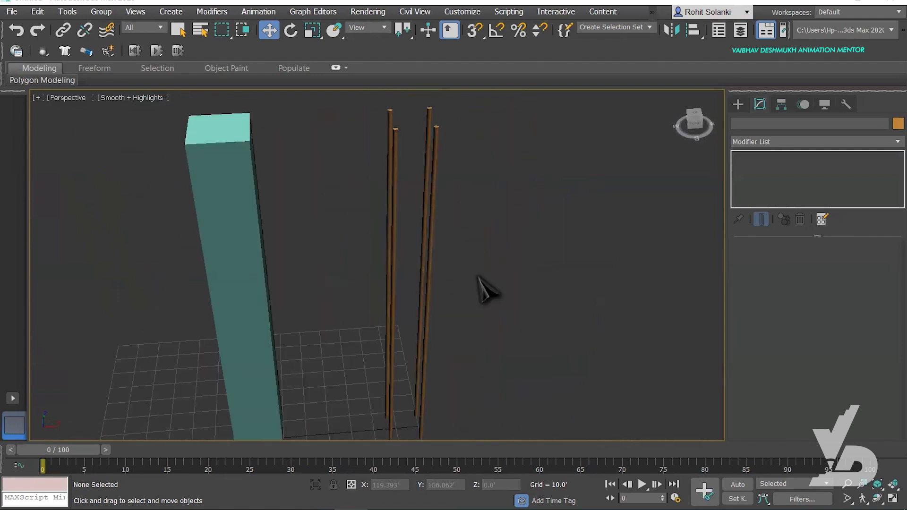
{"action": "key", "text": "ctrl+z"}
{"action": "key", "text": "alt+q"}
Raise the bar group's Extrude amount to 196.5' so the four bars extend above the column
{"action": "middle_click_drag", "start_coordinate": [436, 276], "coordinate": [825, 267], "text": "alt"}
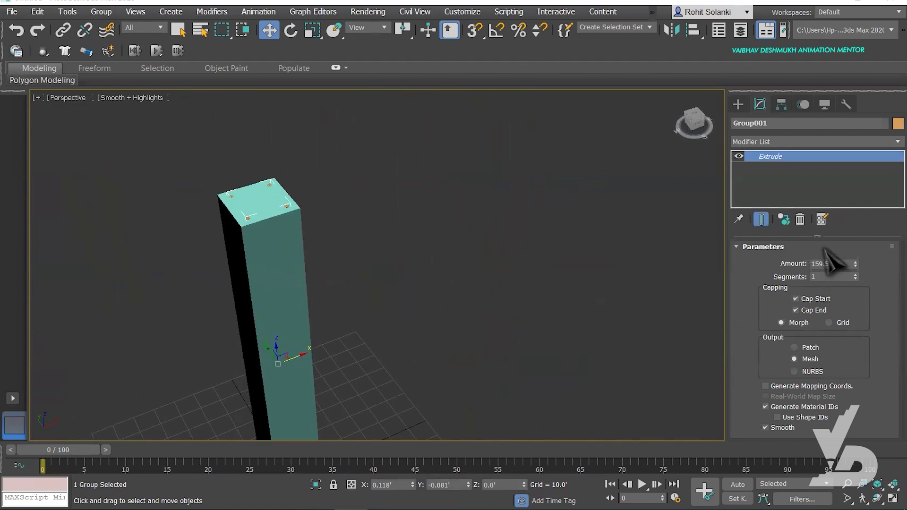
{"action": "left_click_drag", "start_coordinate": [855, 263], "coordinate": [848, 223]}
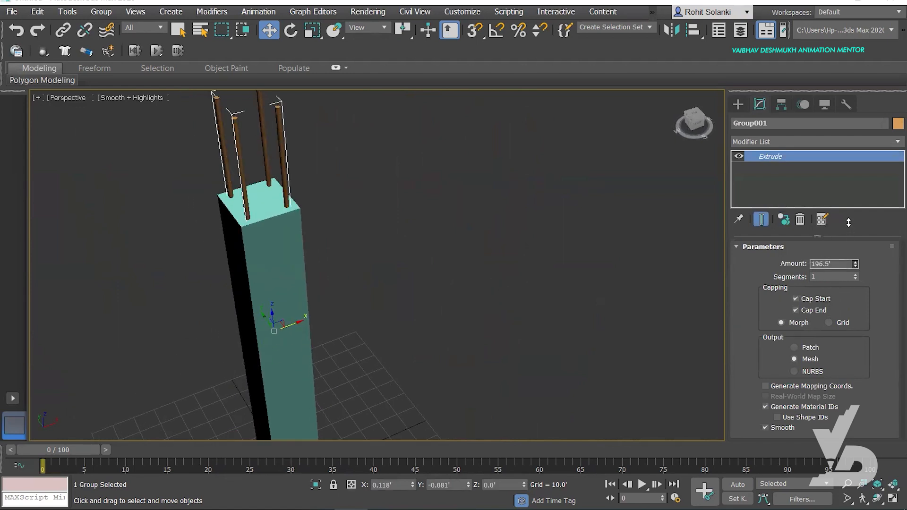
{"action": "left_click", "coordinate": [441, 263]}
{"action": "middle_click_drag", "start_coordinate": [441, 263], "coordinate": [322, 243], "text": "alt"}
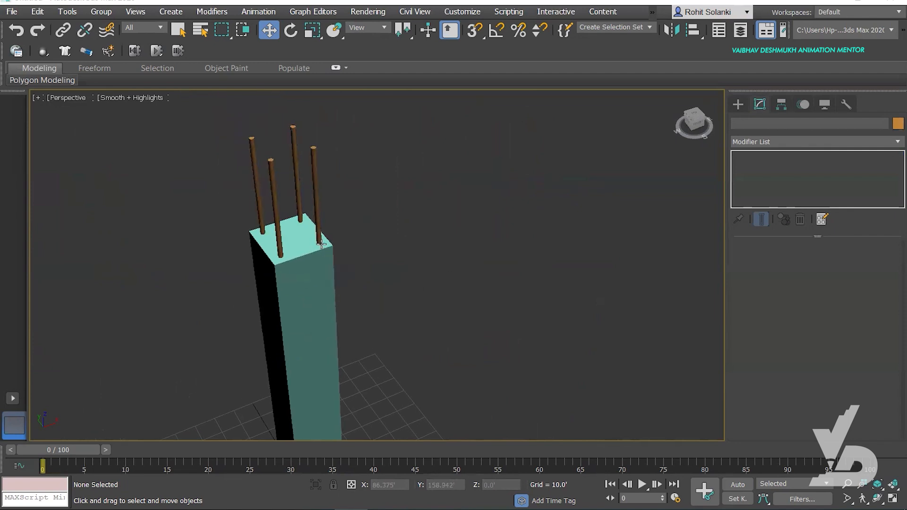
{"action": "key", "text": "alt+w"}
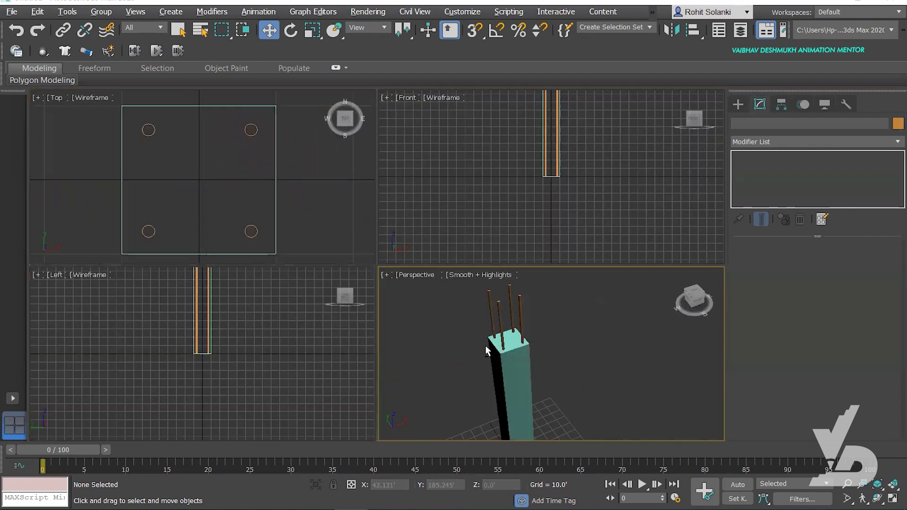
{"action": "key", "text": "alt+w"}
{"action": "scroll", "coordinate": [311, 278], "scroll_direction": "down", "scroll_amount": 5}
{"action": "middle_click_drag", "start_coordinate": [352, 324], "coordinate": [359, 293], "text": "alt"}
{"action": "scroll", "coordinate": [361, 290], "scroll_direction": "up", "scroll_amount": 3}
{"action": "key", "text": "F4"}
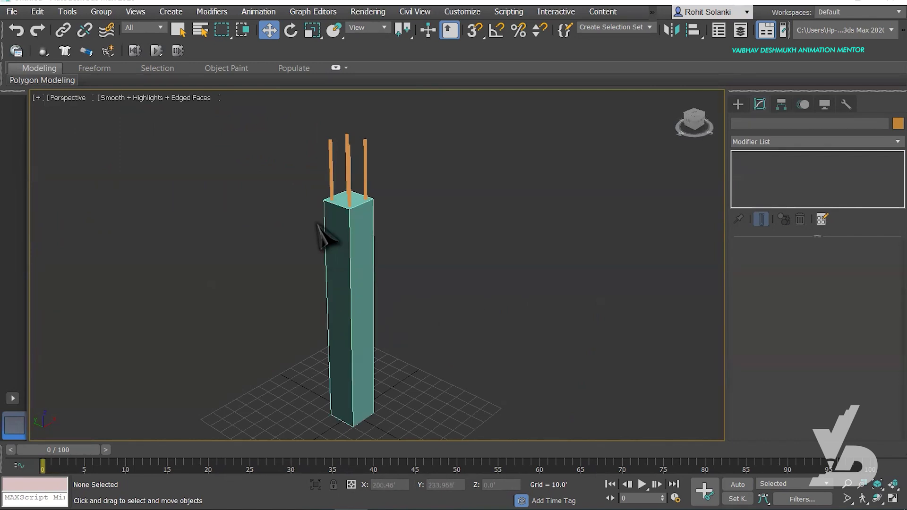
{"action": "key", "text": "F4"}
Draw a rectangle about 17.9' long and 18.1' wide in the top view, just inside the column outline and around the bars
{"action": "key", "text": "alt+w"}
{"action": "left_click", "coordinate": [236, 178]}
{"action": "key", "text": "alt+w"}
{"action": "left_click", "coordinate": [735, 105]}
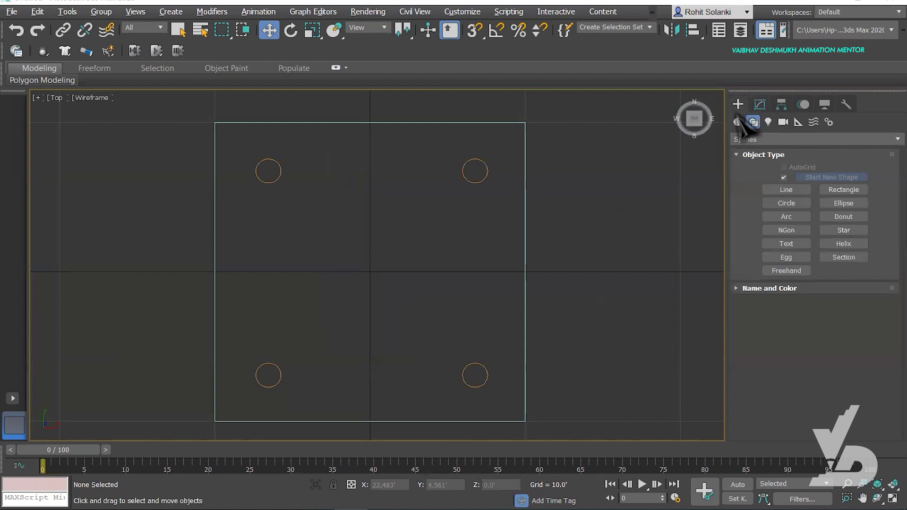
{"action": "left_click", "coordinate": [844, 189]}
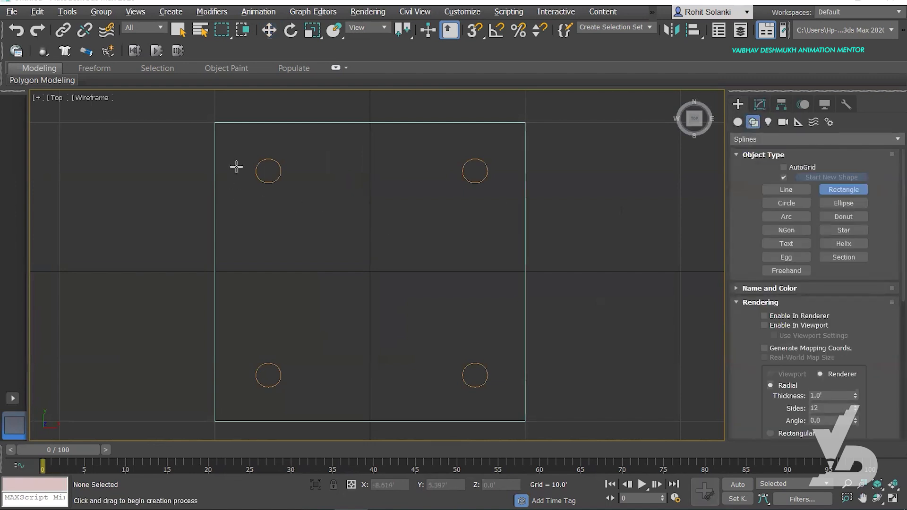
{"action": "left_click_drag", "start_coordinate": [228, 137], "coordinate": [509, 404]}
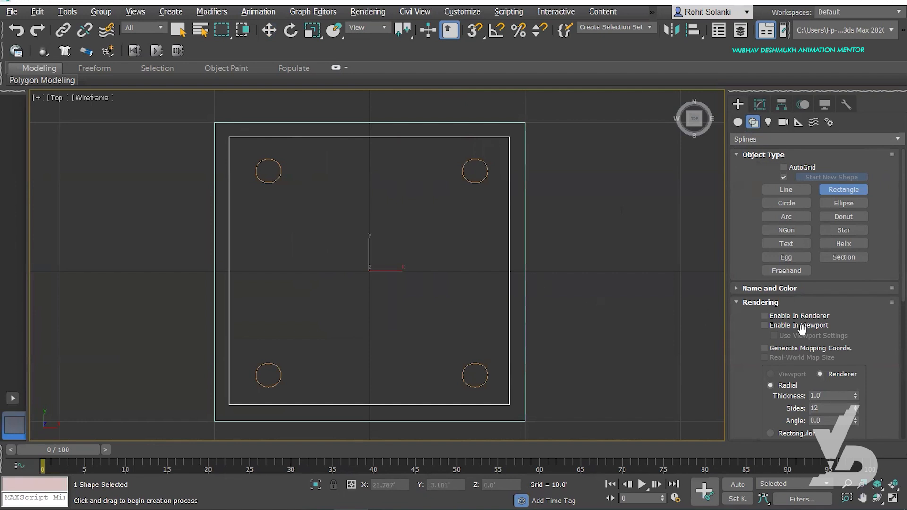
Increase the new rectangle's corner radius so its corners curve around the four bars
{"action": "left_click_drag", "start_coordinate": [874, 386], "coordinate": [875, 241]}
{"action": "left_click_drag", "start_coordinate": [824, 343], "coordinate": [871, 197]}
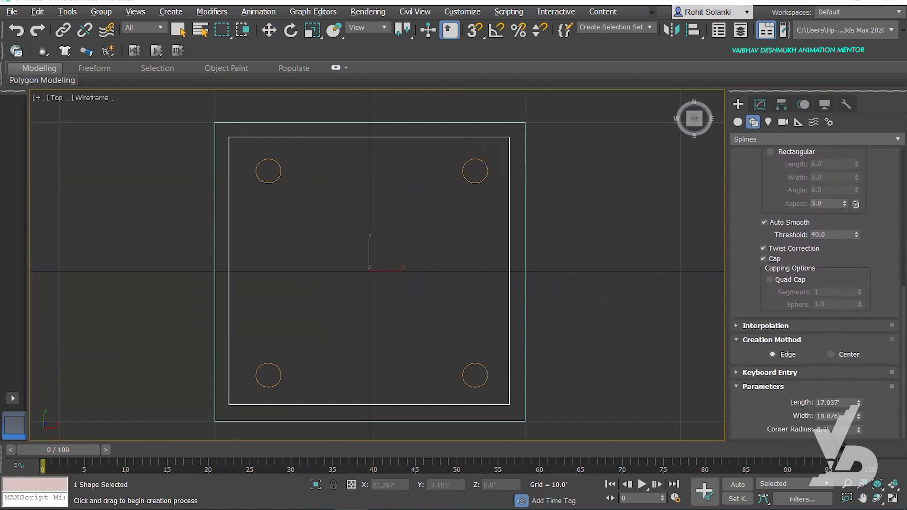
{"action": "left_click_drag", "start_coordinate": [856, 388], "coordinate": [845, 252]}
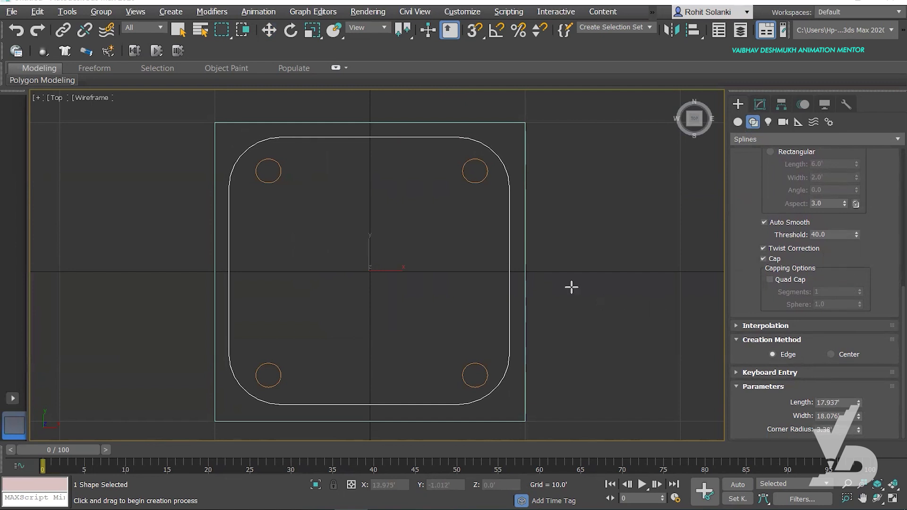
{"action": "middle_click_drag", "start_coordinate": [577, 258], "coordinate": [577, 262]}
{"action": "right_click", "coordinate": [571, 324]}
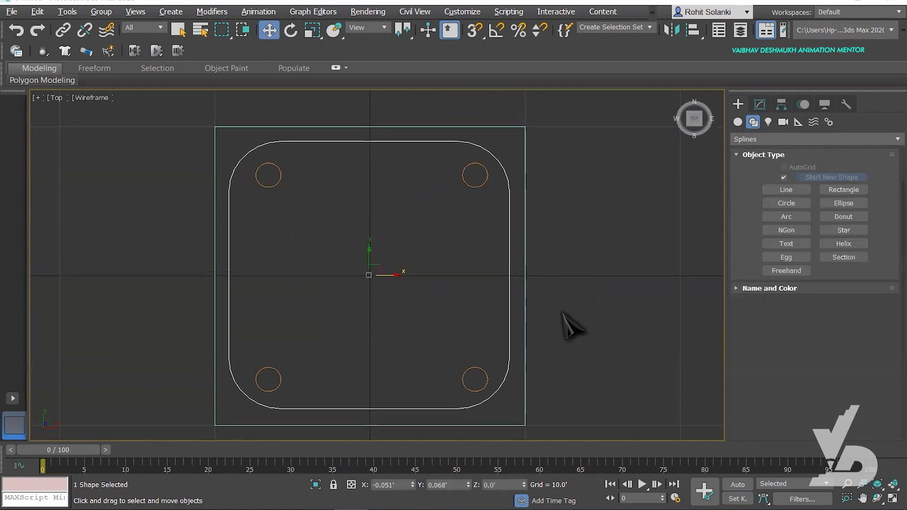
Enable the rounded rectangle in the renderer and viewport at the column's base and increase its radial thickness to about 2.9'
{"action": "key", "text": "alt+w"}
{"action": "right_click", "coordinate": [611, 364]}
{"action": "key", "text": "alt+w"}
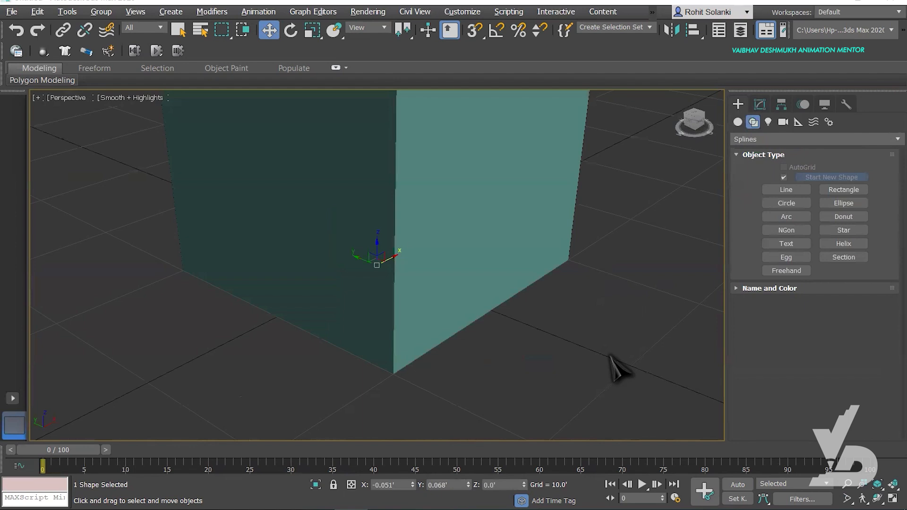
{"action": "key", "text": "F3"}
{"action": "scroll", "coordinate": [493, 333], "scroll_direction": "up", "scroll_amount": 5}
{"action": "scroll", "coordinate": [473, 312], "scroll_direction": "down", "scroll_amount": 3}
{"action": "left_click", "coordinate": [759, 105]}
{"action": "left_click", "coordinate": [764, 260]}
{"action": "left_click", "coordinate": [764, 270]}
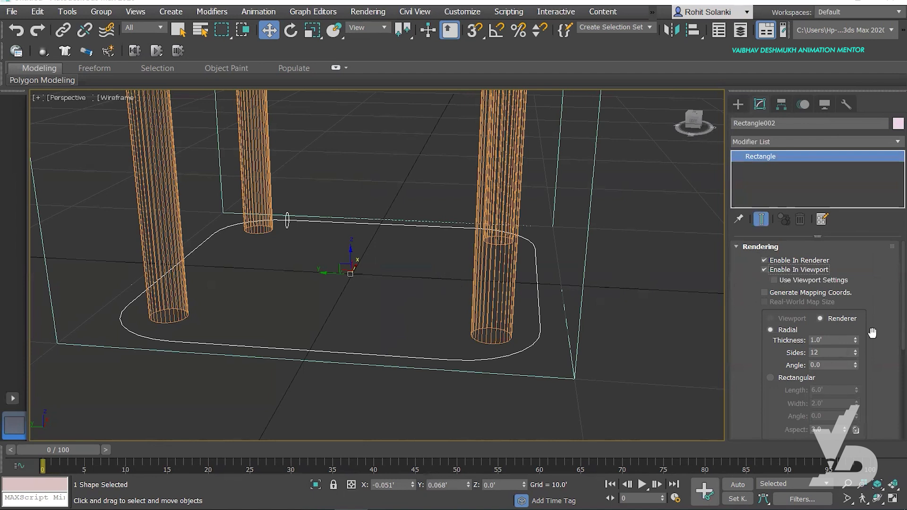
{"action": "left_click_drag", "start_coordinate": [855, 340], "coordinate": [856, 322]}
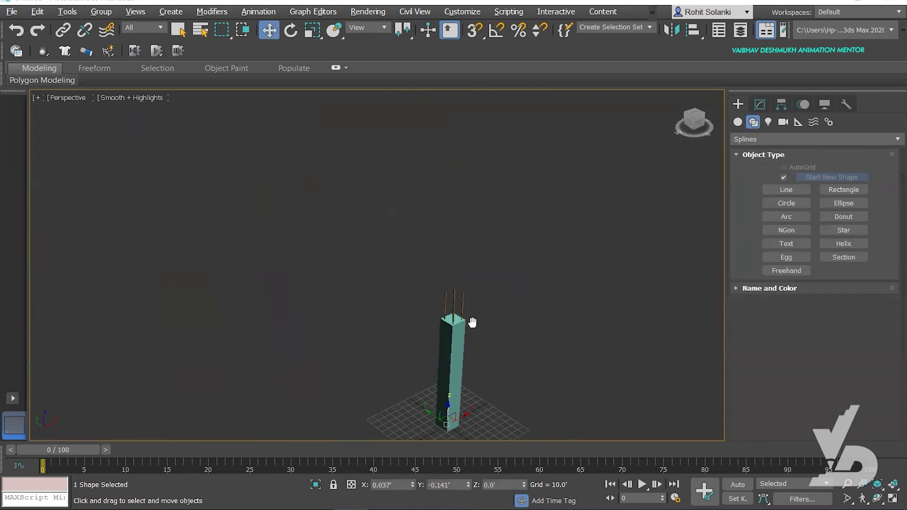
Raise the rounded rectangle along Z to about 185.3', around the exposed bars, and enable it in the renderer and viewport
{"action": "left_click_drag", "start_coordinate": [433, 378], "coordinate": [441, 259]}
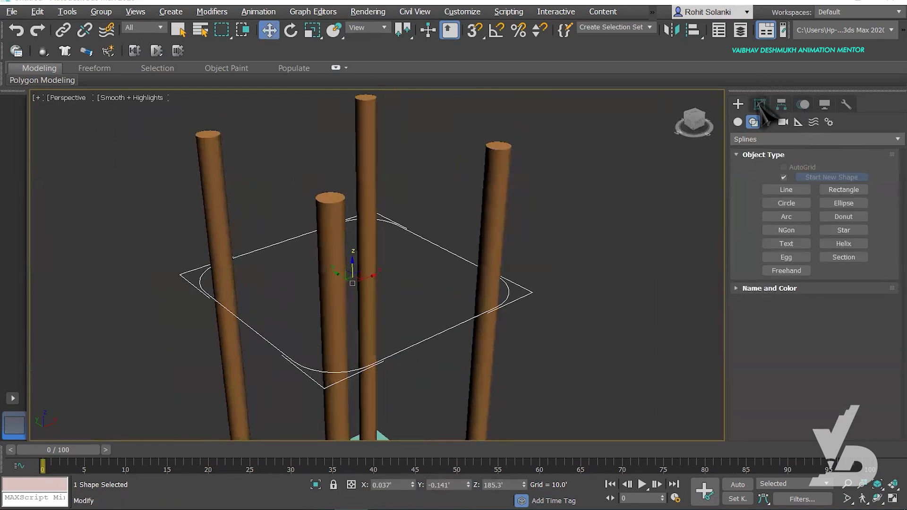
{"action": "left_click", "coordinate": [759, 104]}
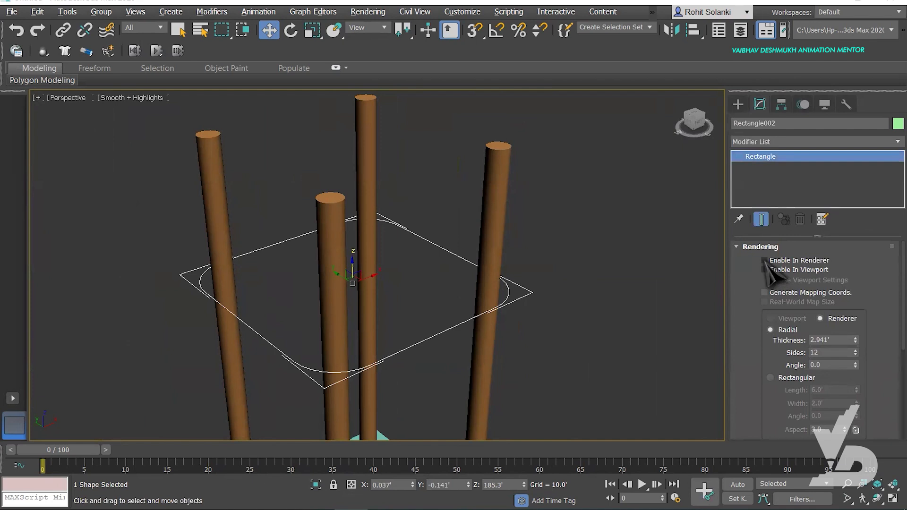
{"action": "left_click", "coordinate": [764, 270]}
{"action": "middle_click_drag", "start_coordinate": [607, 283], "coordinate": [628, 289], "text": "alt"}
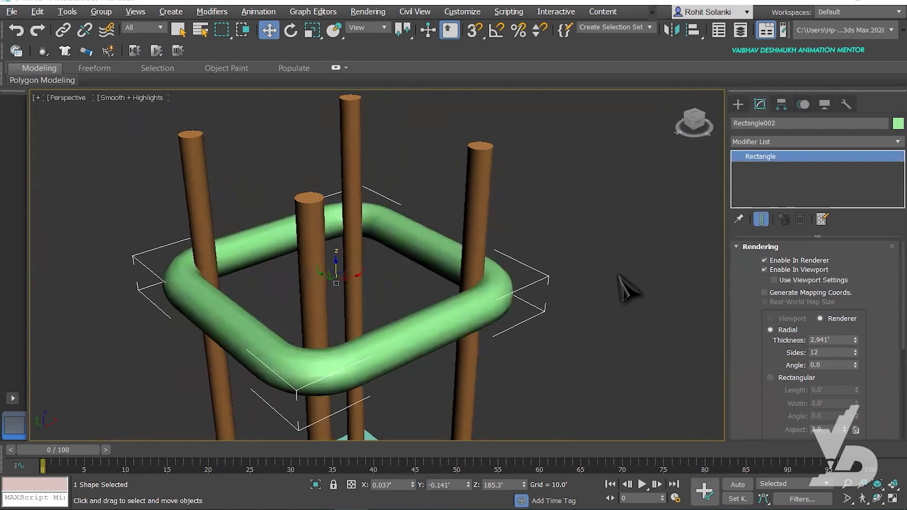
Set the ring's radial thickness to about 0.618'
{"action": "left_click_drag", "start_coordinate": [859, 356], "coordinate": [860, 321]}
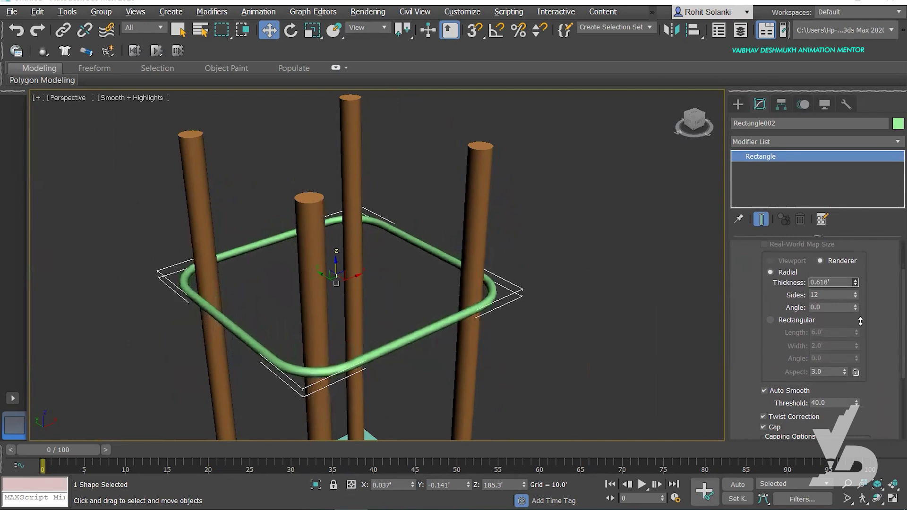
{"action": "left_click", "coordinate": [529, 309]}
{"action": "left_click", "coordinate": [456, 317]}
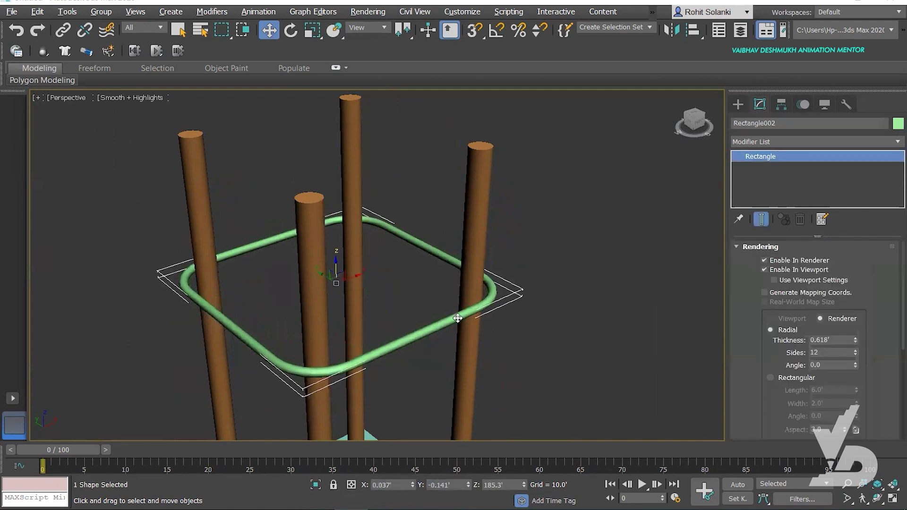
Make 20 copies of the ring downward along the bars in the left view, spaced about 10' apart
{"action": "key", "text": "alt+w"}
{"action": "right_click", "coordinate": [285, 355]}
{"action": "key", "text": "alt+w"}
{"action": "middle_click_drag", "start_coordinate": [401, 333], "coordinate": [400, 439]}
{"action": "middle_click_drag", "start_coordinate": [362, 109], "coordinate": [334, 234]}
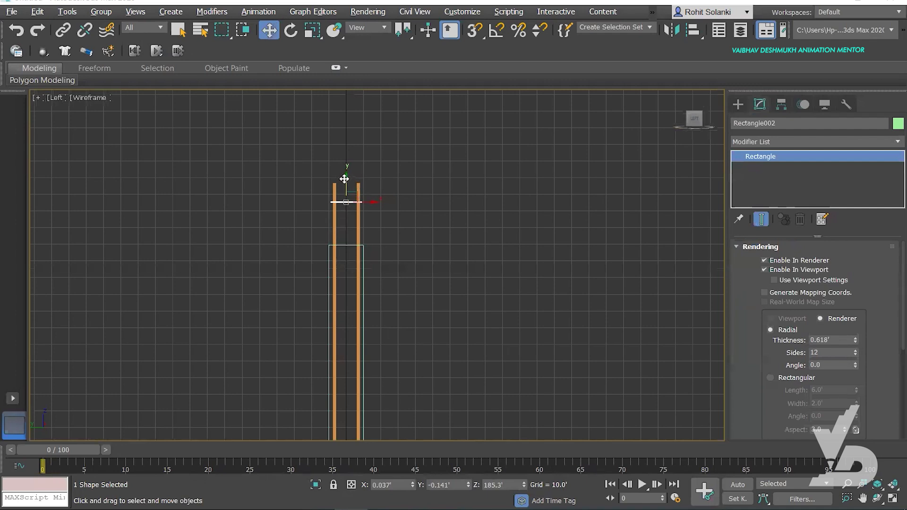
{"action": "left_click_drag", "start_coordinate": [345, 180], "coordinate": [349, 197], "text": "shift"}
{"action": "left_click_drag", "start_coordinate": [516, 190], "coordinate": [627, 174]}
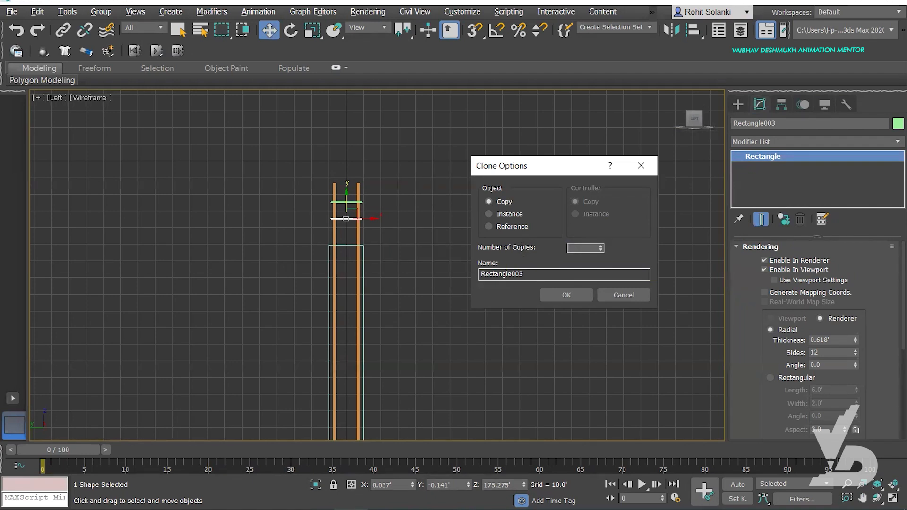
{"action": "left_click", "coordinate": [565, 295]}
Delete the two lowest rings that lie below the column's base
{"action": "scroll", "coordinate": [466, 263], "scroll_direction": "down", "scroll_amount": 2}
{"action": "middle_click_drag", "start_coordinate": [433, 318], "coordinate": [442, 180]}
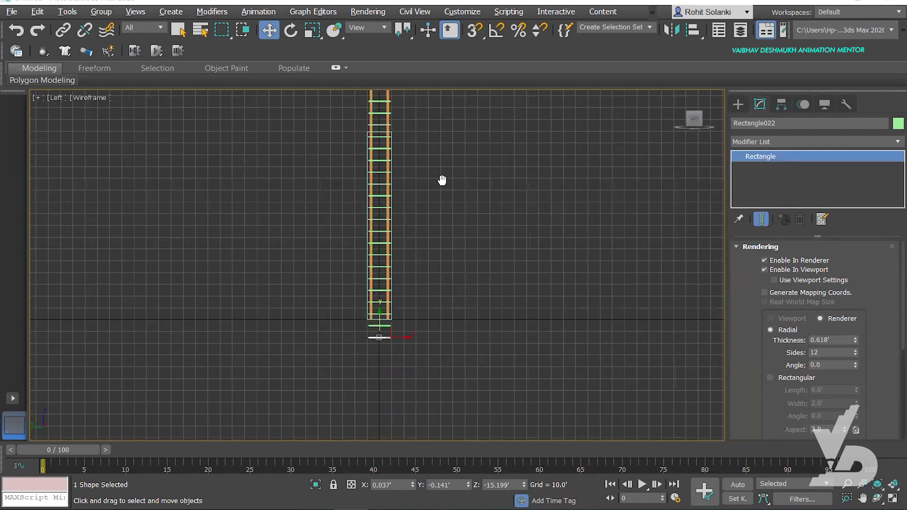
{"action": "scroll", "coordinate": [467, 365], "scroll_direction": "up", "scroll_amount": 2}
{"action": "left_click_drag", "start_coordinate": [494, 369], "coordinate": [317, 290]}
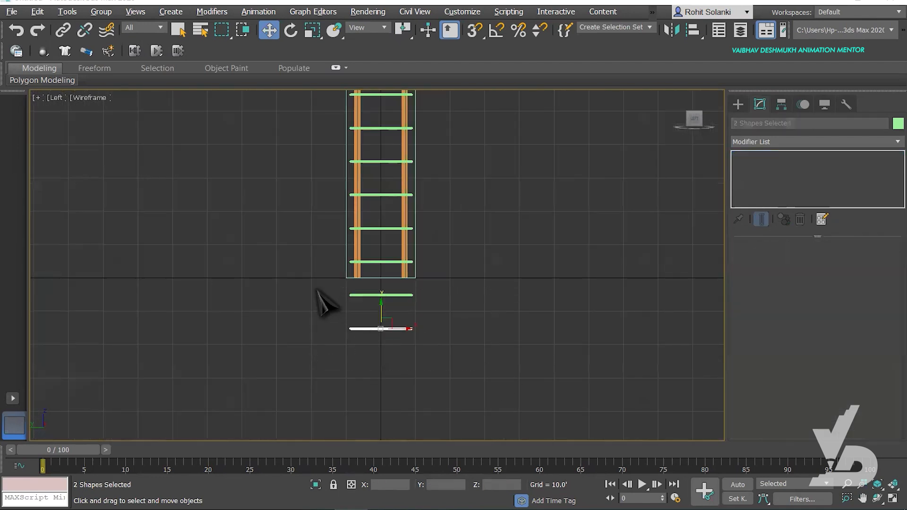
{"action": "key", "text": "Delete"}
Scale the column down along Z to about two-thirds of its height, exposing more of the bars and rings
{"action": "key", "text": "alt+w"}
{"action": "left_click", "coordinate": [385, 321]}
{"action": "key", "text": "alt+w"}
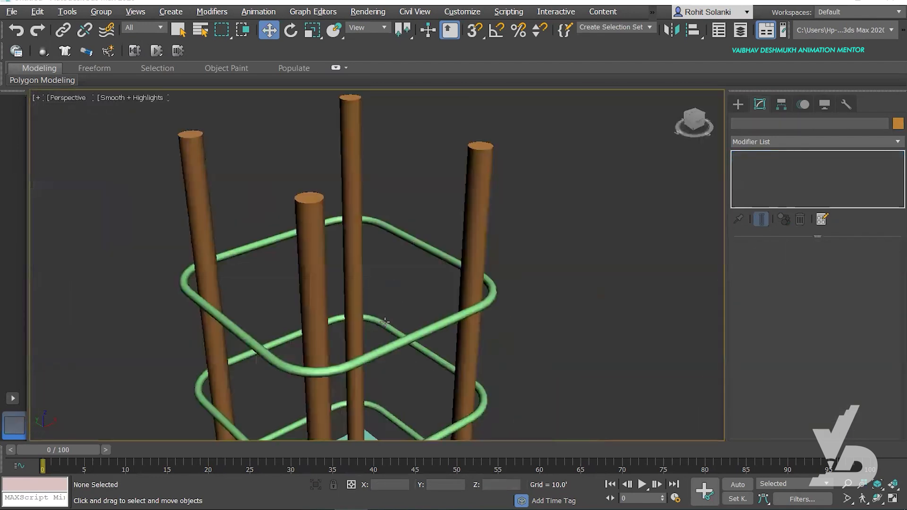
{"action": "scroll", "coordinate": [345, 264], "scroll_direction": "down", "scroll_amount": 4}
{"action": "mouse_move", "coordinate": [411, 354]}
{"action": "middle_mouse_down"}
{"action": "mouse_move", "coordinate": [409, 272]}
{"action": "mouse_move", "coordinate": [407, 345]}
{"action": "middle_mouse_up"}
{"action": "scroll", "coordinate": [407, 278], "scroll_direction": "down", "scroll_amount": 2}
{"action": "scroll", "coordinate": [403, 330], "scroll_direction": "down", "scroll_amount": 3}
{"action": "middle_click_drag", "start_coordinate": [403, 311], "coordinate": [399, 264], "text": "alt"}
{"action": "left_click", "coordinate": [363, 289]}
{"action": "middle_click_drag", "start_coordinate": [408, 307], "coordinate": [400, 266]}
{"action": "key", "text": "r"}
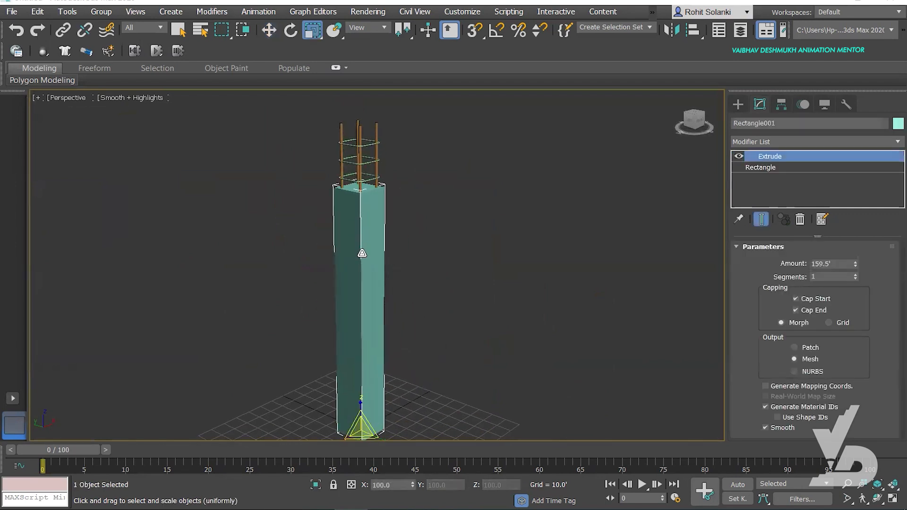
{"action": "left_click_drag", "start_coordinate": [361, 402], "coordinate": [365, 417]}
{"action": "key", "text": "w"}
{"action": "left_click", "coordinate": [492, 324]}
{"action": "mouse_move", "coordinate": [491, 324]}
{"action": "middle_mouse_down"}
{"action": "mouse_move", "coordinate": [466, 313]}
{"action": "mouse_move", "coordinate": [480, 317]}
{"action": "middle_mouse_up"}
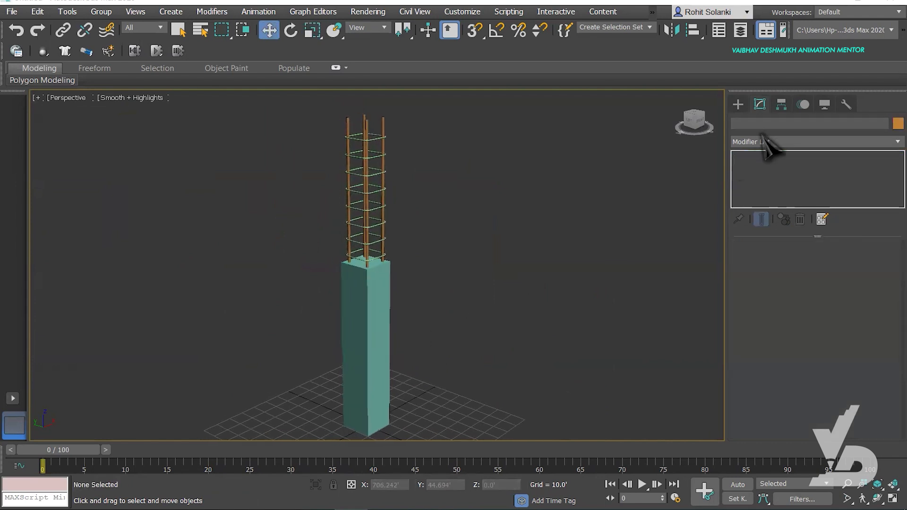
Copy the solid column about 25.5' along positive X in the top view, leaving the bars and rings uncopied
{"action": "left_click", "coordinate": [738, 104]}
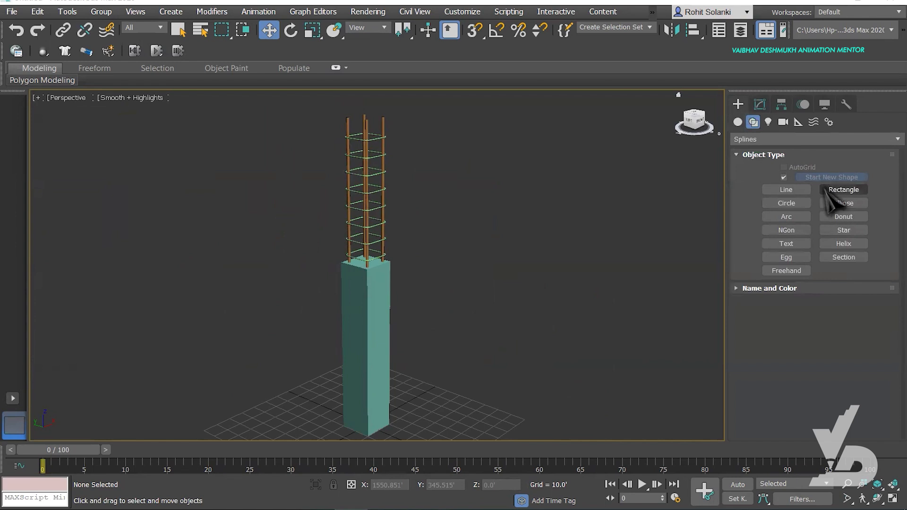
{"action": "left_click", "coordinate": [841, 190]}
{"action": "key", "text": "alt+w"}
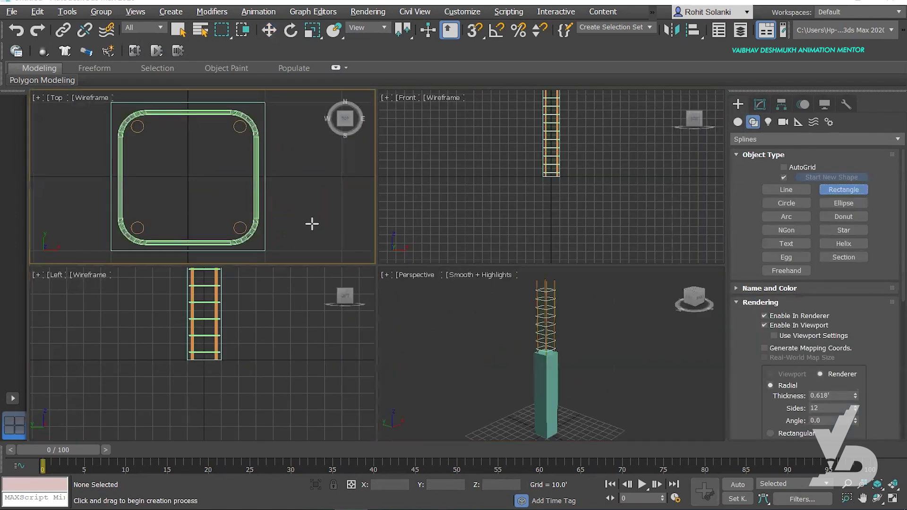
{"action": "key", "text": "alt+w"}
{"action": "key", "text": "w"}
{"action": "left_click", "coordinate": [457, 255]}
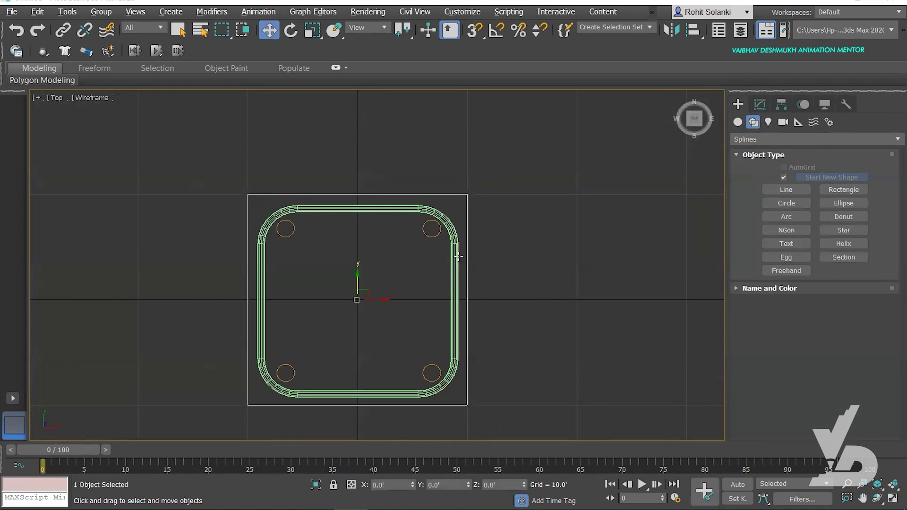
{"action": "scroll", "coordinate": [465, 262], "scroll_direction": "down", "scroll_amount": 3}
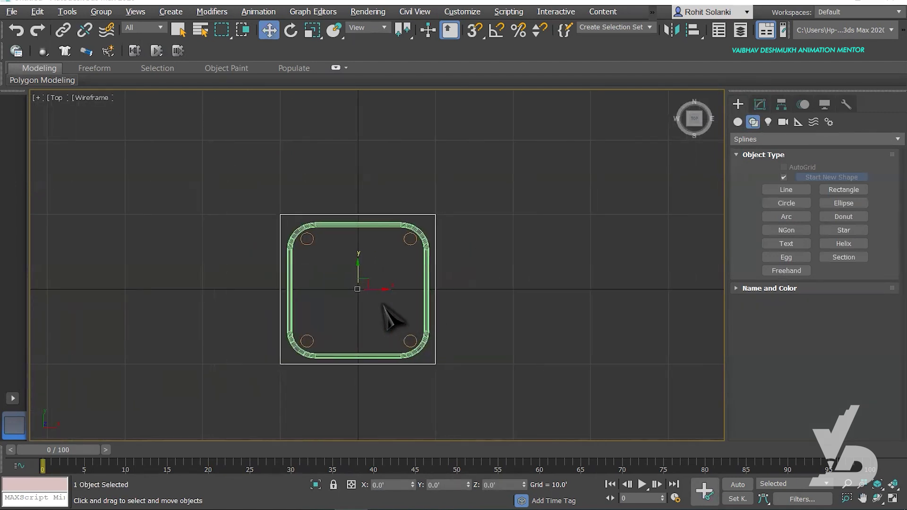
{"action": "left_click_drag", "start_coordinate": [379, 290], "coordinate": [578, 290], "text": "shift"}
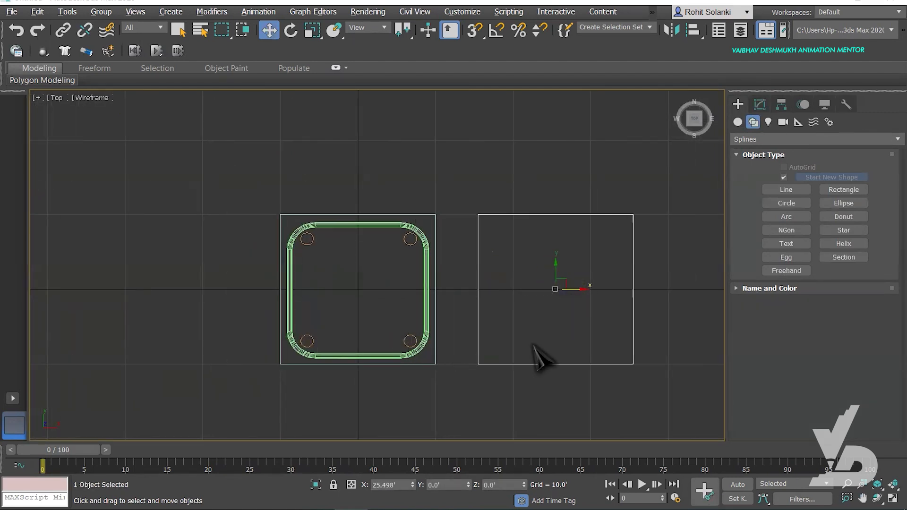
{"action": "left_click", "coordinate": [456, 307]}
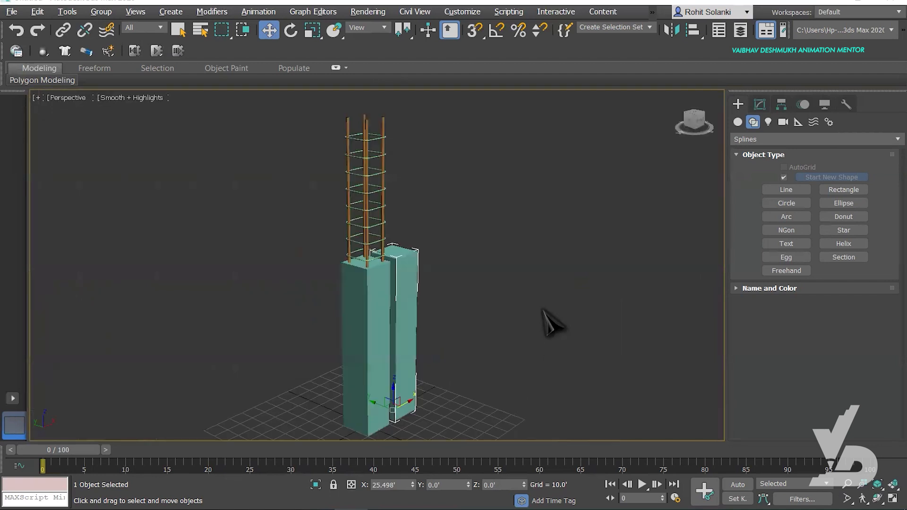
Set the copied column's Extrude amount to 10' to turn it into a low base block
{"action": "left_click", "coordinate": [759, 104]}
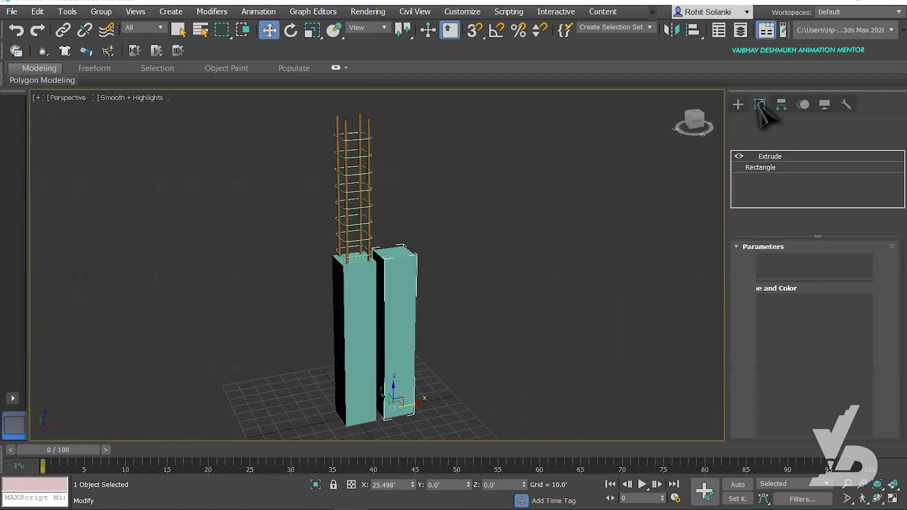
{"action": "left_click", "coordinate": [739, 157]}
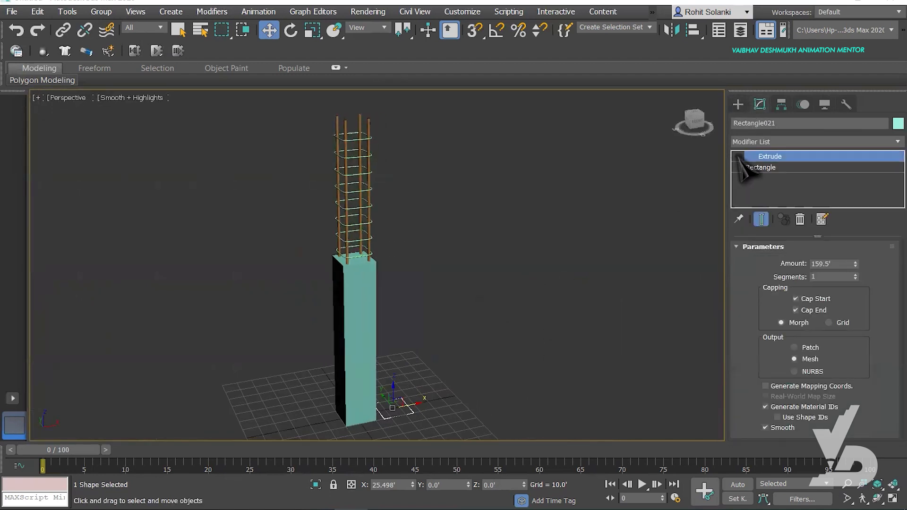
{"action": "left_click", "coordinate": [739, 157]}
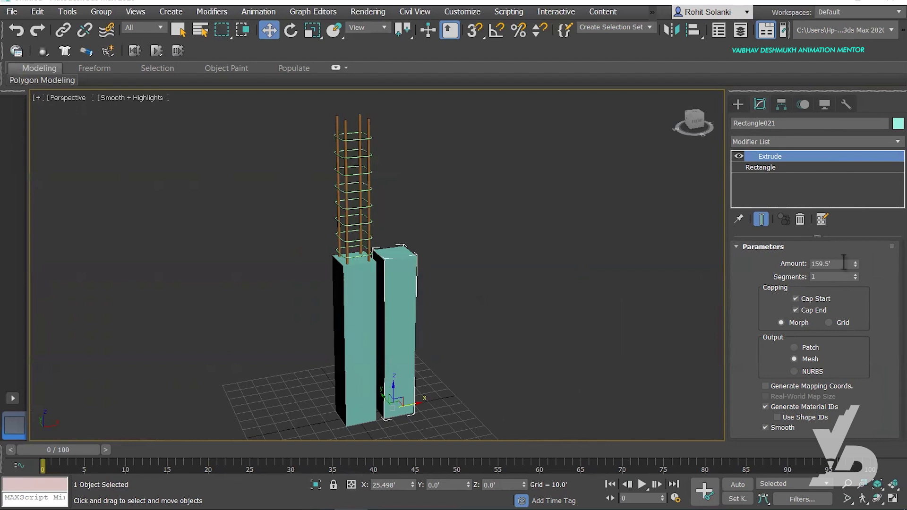
{"action": "type", "text": "50"}
{"action": "key", "text": "Return"}
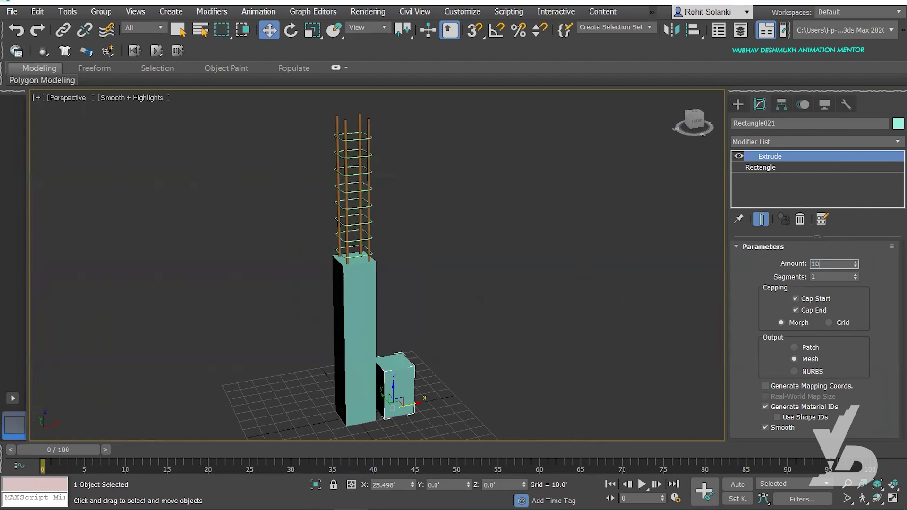
{"action": "type", "text": "10"}
{"action": "key", "text": "Return"}
{"action": "scroll", "coordinate": [474, 355], "scroll_direction": "up", "scroll_amount": 6}
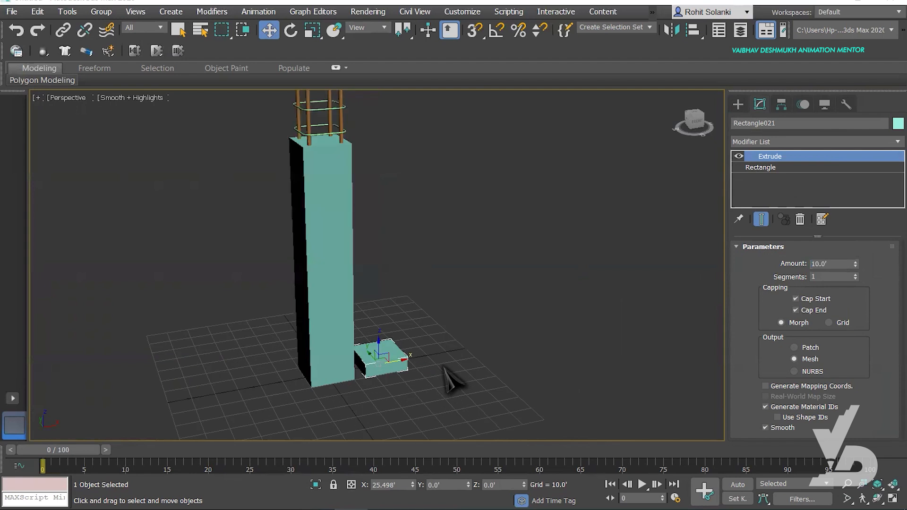
{"action": "scroll", "coordinate": [469, 351], "scroll_direction": "up", "scroll_amount": 4}
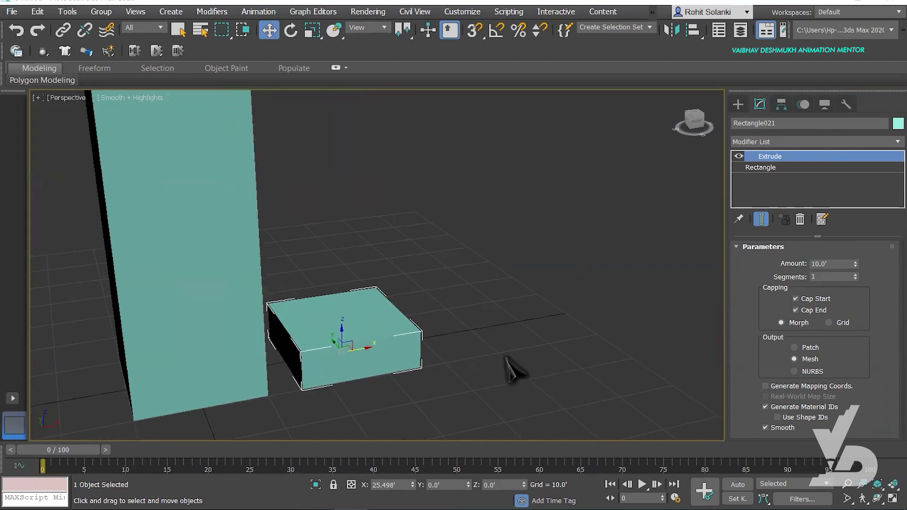
{"action": "scroll", "coordinate": [385, 379], "scroll_direction": "down", "scroll_amount": 2}
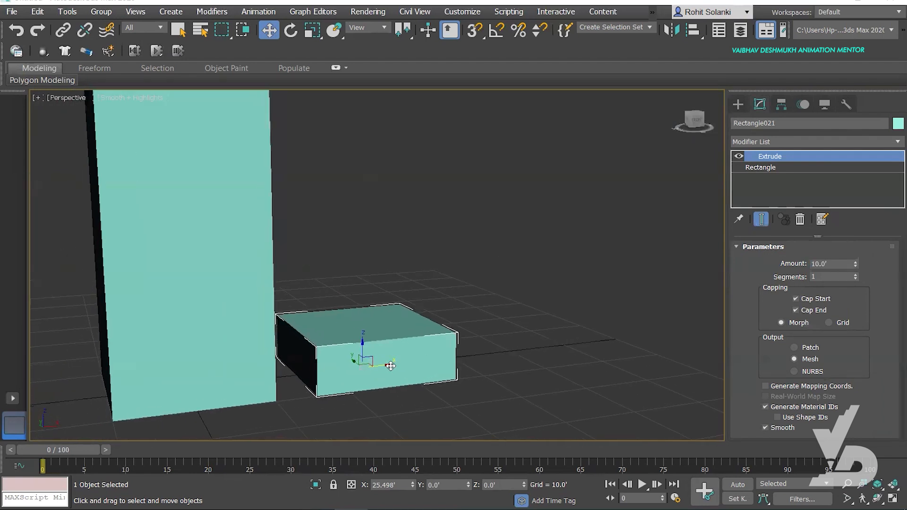
Snap the base block's centre onto the grid origin in the top view, directly under the column
{"action": "key", "text": "alt+w"}
{"action": "key", "text": "alt+w"}
{"action": "middle_click_drag", "start_coordinate": [436, 261], "coordinate": [390, 271]}
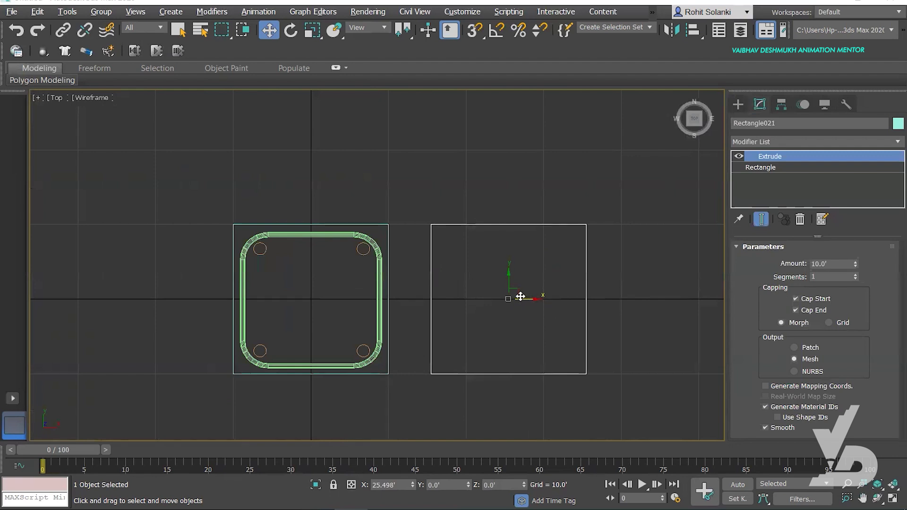
{"action": "key", "text": "s"}
{"action": "left_click_drag", "start_coordinate": [510, 298], "coordinate": [311, 299]}
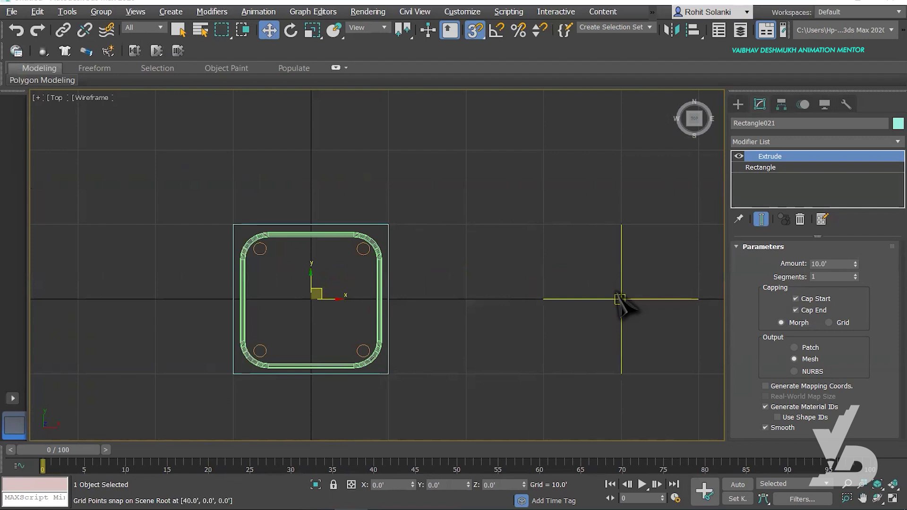
{"action": "key", "text": "s"}
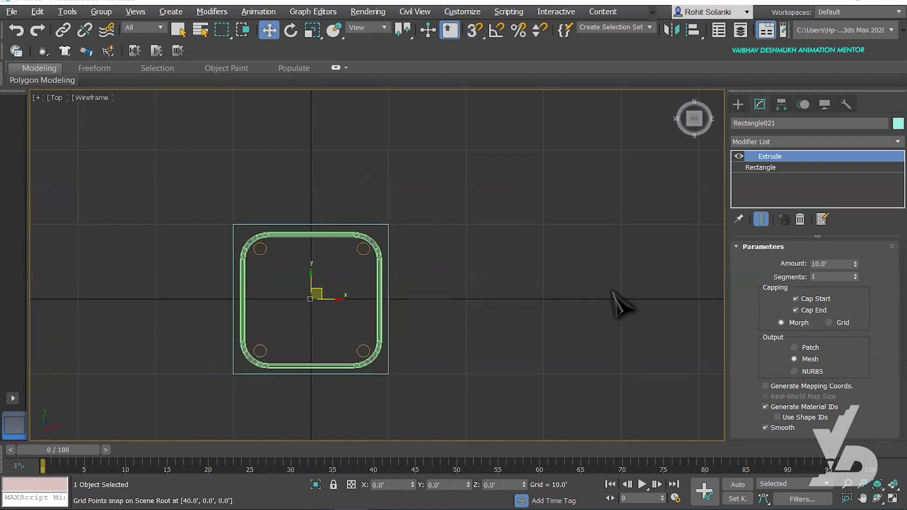
Scale the base block up in X and Y to about 152% so it extends beyond the column on all sides
{"action": "key", "text": "r"}
{"action": "left_click_drag", "start_coordinate": [321, 282], "coordinate": [324, 243]}
{"action": "key", "text": "alt+w"}
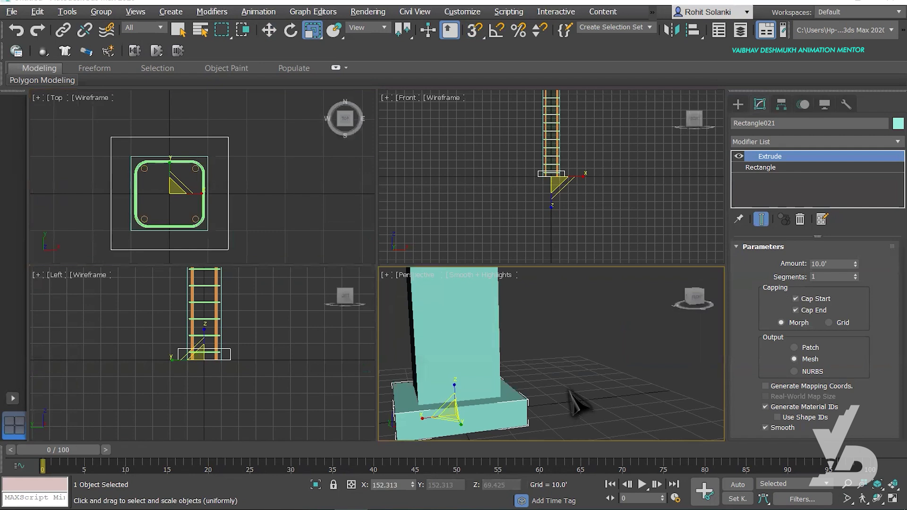
{"action": "key", "text": "alt+w"}
{"action": "scroll", "coordinate": [573, 380], "scroll_direction": "down", "scroll_amount": 5}
{"action": "scroll", "coordinate": [476, 268], "scroll_direction": "down", "scroll_amount": 5}
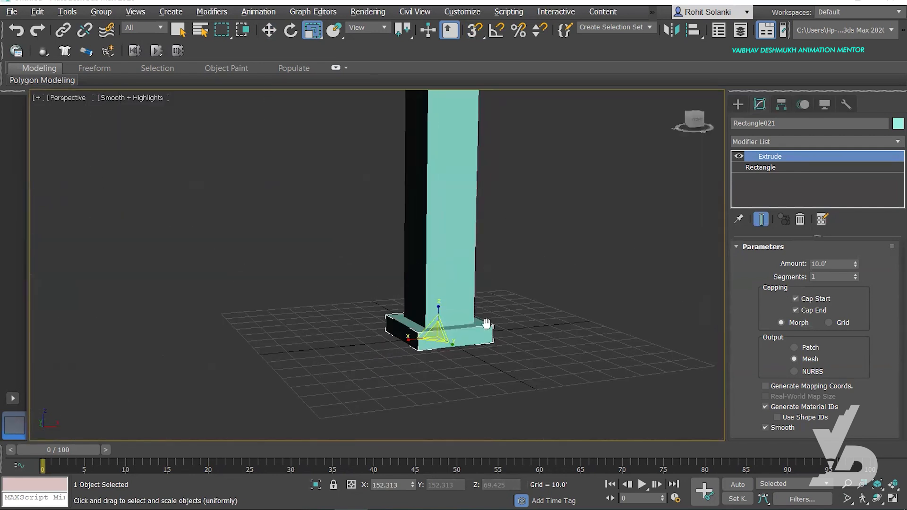
{"action": "middle_click_drag", "start_coordinate": [469, 330], "coordinate": [392, 363]}
Copy the base block about 7.5' upward along Z to form a second layer
{"action": "key", "text": "w"}
{"action": "key", "text": "z"}
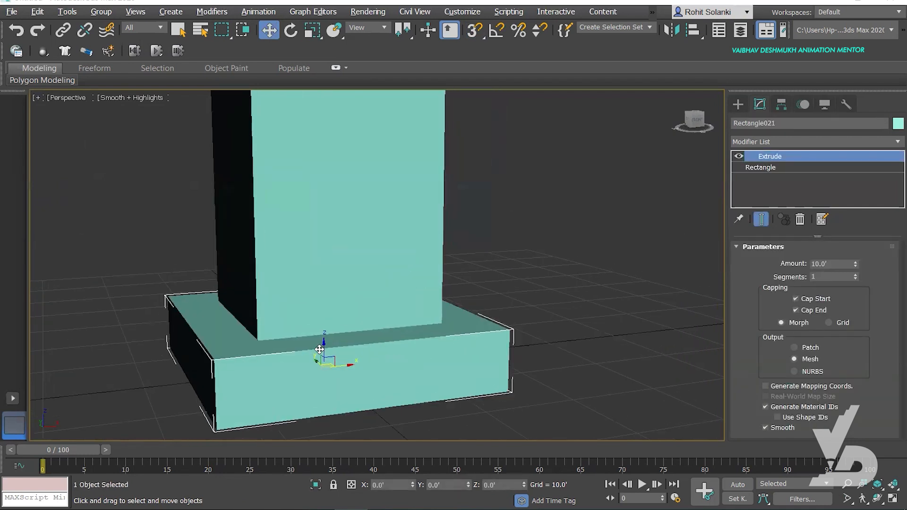
{"action": "mouse_move", "coordinate": [323, 345]}
{"action": "left_mouse_down", "text": "shift"}
{"action": "mouse_move", "coordinate": [324, 263]}
{"action": "mouse_move", "coordinate": [338, 289]}
{"action": "mouse_move", "coordinate": [338, 282]}
{"action": "left_mouse_up", "text": "shift"}
{"action": "left_click", "coordinate": [460, 309]}
{"action": "scroll", "coordinate": [315, 283], "scroll_direction": "up", "scroll_amount": 6}
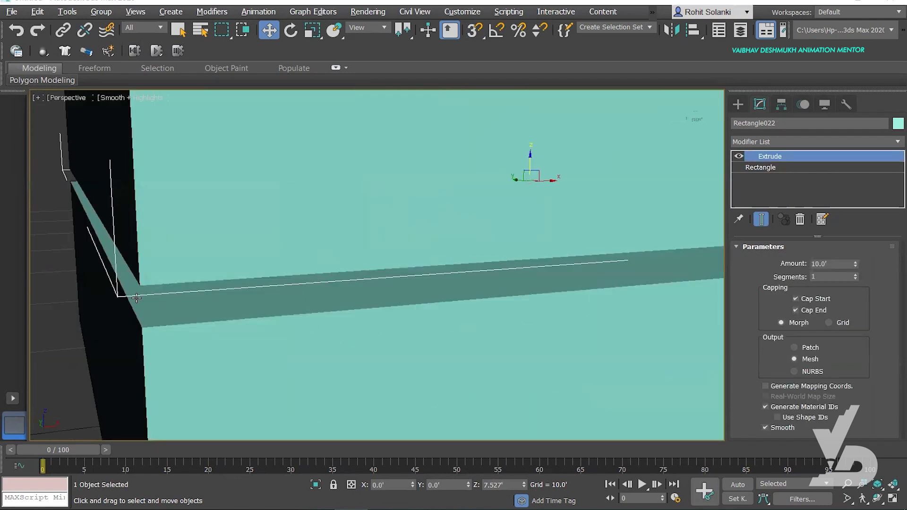
{"action": "scroll", "coordinate": [202, 267], "scroll_direction": "down", "scroll_amount": 6}
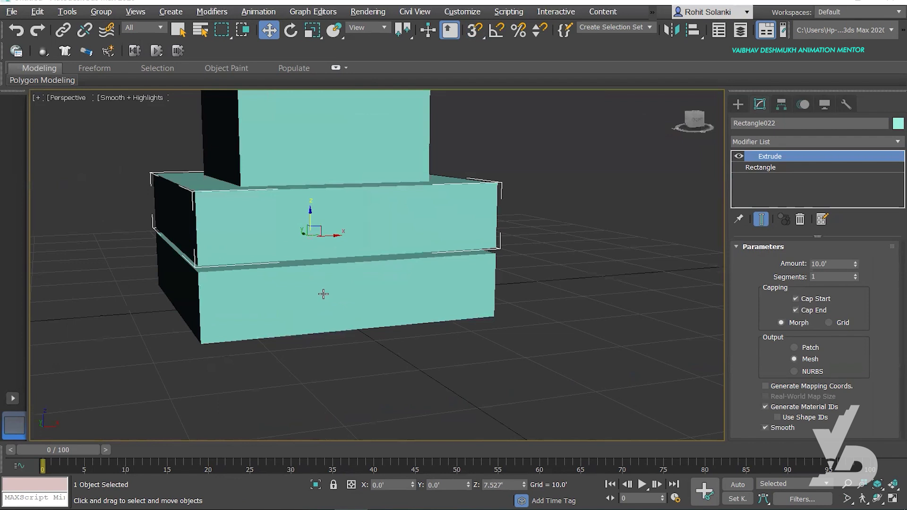
Show edged faces and vertex-snap the upper block's bottom corner onto the lower block's top corner
{"action": "key", "text": "s"}
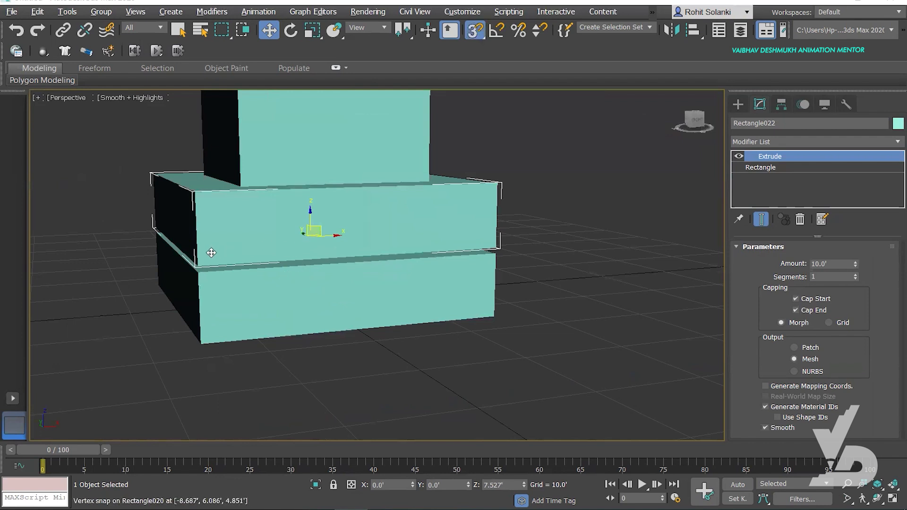
{"action": "scroll", "coordinate": [189, 278], "scroll_direction": "up", "scroll_amount": 5}
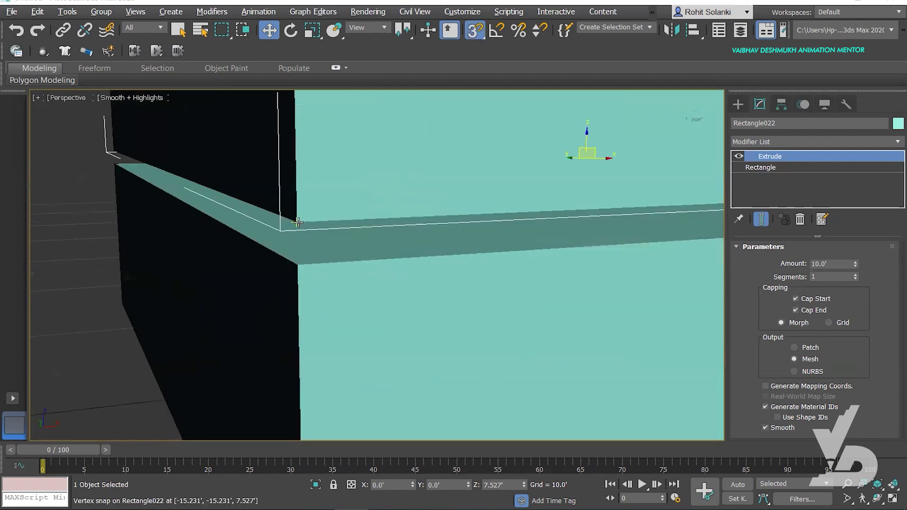
{"action": "key", "text": "F4"}
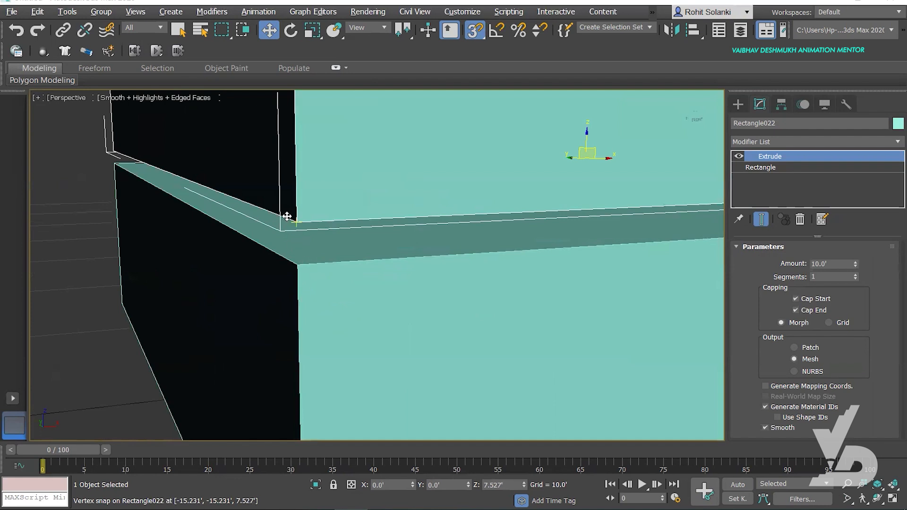
{"action": "left_click_drag", "start_coordinate": [296, 222], "coordinate": [300, 265]}
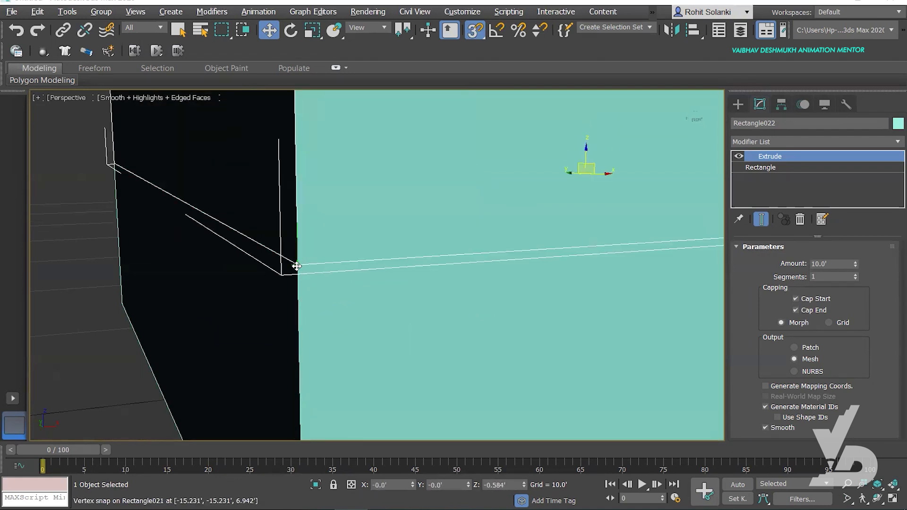
{"action": "scroll", "coordinate": [344, 263], "scroll_direction": "down", "scroll_amount": 5}
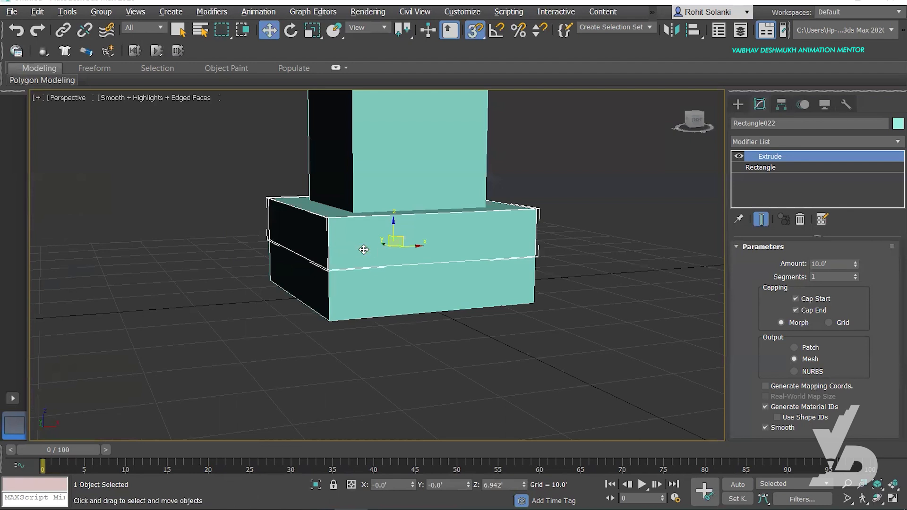
{"action": "middle_click_drag", "start_coordinate": [437, 272], "coordinate": [291, 269], "text": "alt"}
{"action": "scroll", "coordinate": [385, 243], "scroll_direction": "up", "scroll_amount": 6}
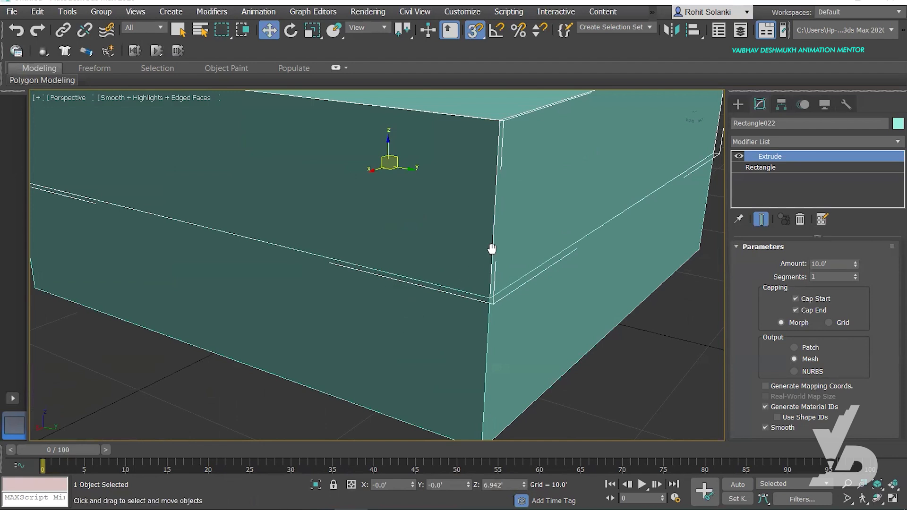
{"action": "scroll", "coordinate": [491, 249], "scroll_direction": "down", "scroll_amount": 5}
Apply a Taper modifier with a negative amount to the upper block, sloping its sides in to the column
{"action": "left_click", "coordinate": [805, 142]}
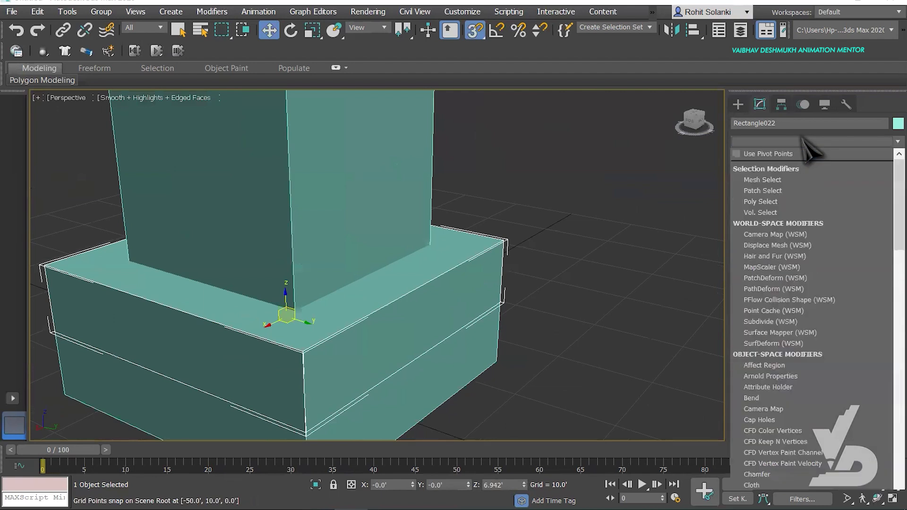
{"action": "key", "text": "t"}
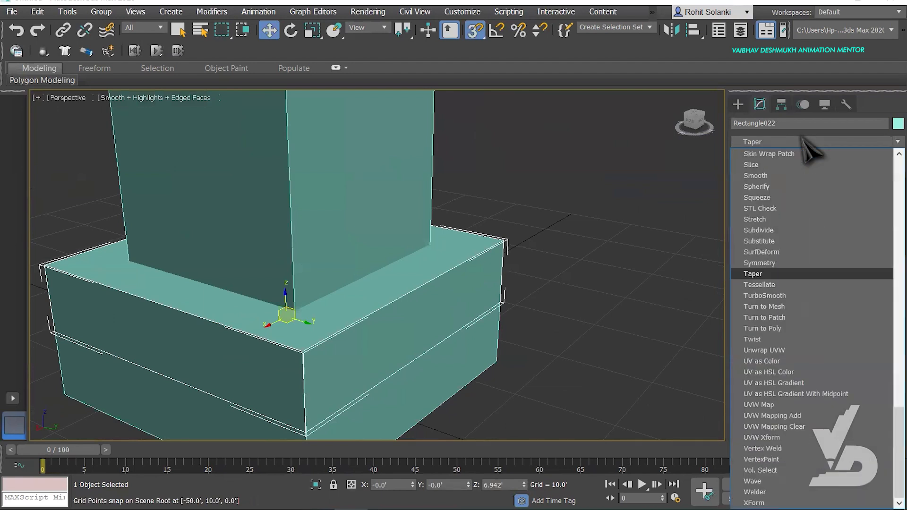
{"action": "key", "text": "Return"}
{"action": "left_click_drag", "start_coordinate": [849, 272], "coordinate": [850, 290]}
{"action": "left_click", "coordinate": [583, 339]}
{"action": "scroll", "coordinate": [567, 308], "scroll_direction": "down", "scroll_amount": 8}
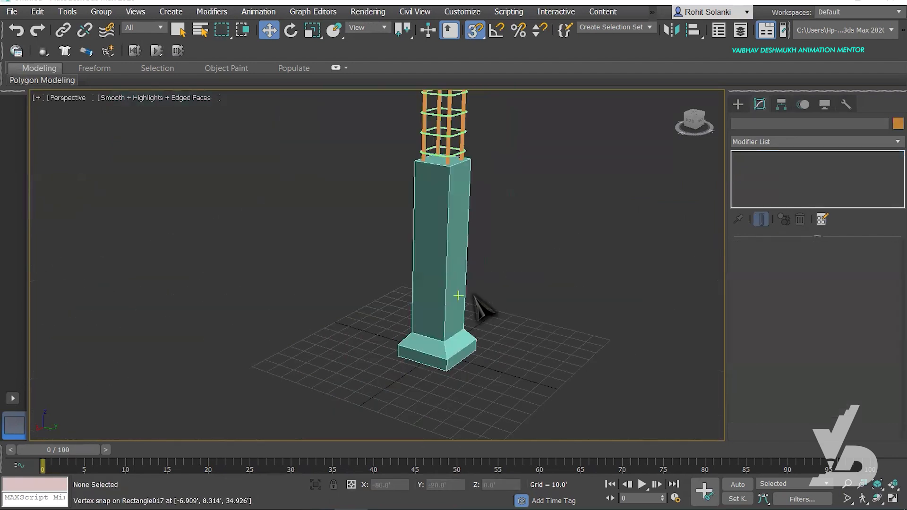
Select the whole column with its base, bars and rings, and make one copy along X in the top view
{"action": "scroll", "coordinate": [451, 297], "scroll_direction": "down", "scroll_amount": 2}
{"action": "scroll", "coordinate": [456, 348], "scroll_direction": "up", "scroll_amount": 2}
{"action": "scroll", "coordinate": [458, 324], "scroll_direction": "down", "scroll_amount": 4}
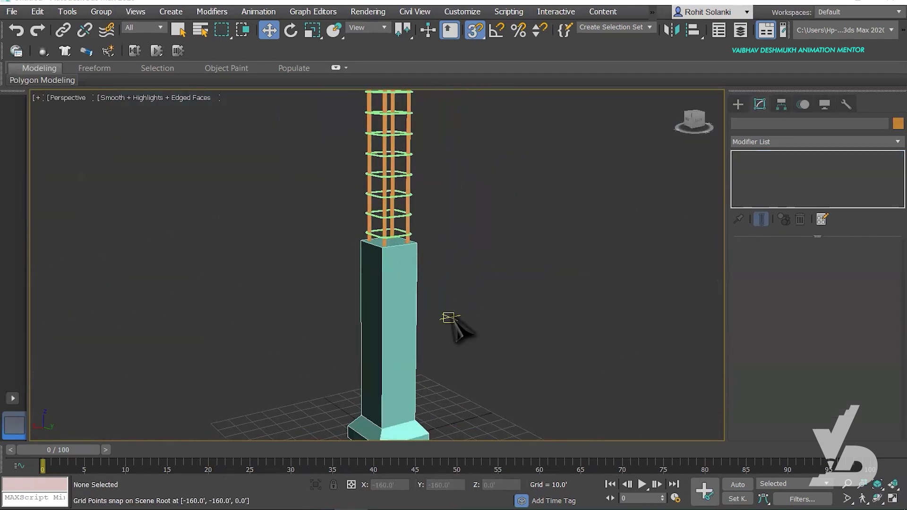
{"action": "middle_click_drag", "start_coordinate": [461, 315], "coordinate": [451, 319]}
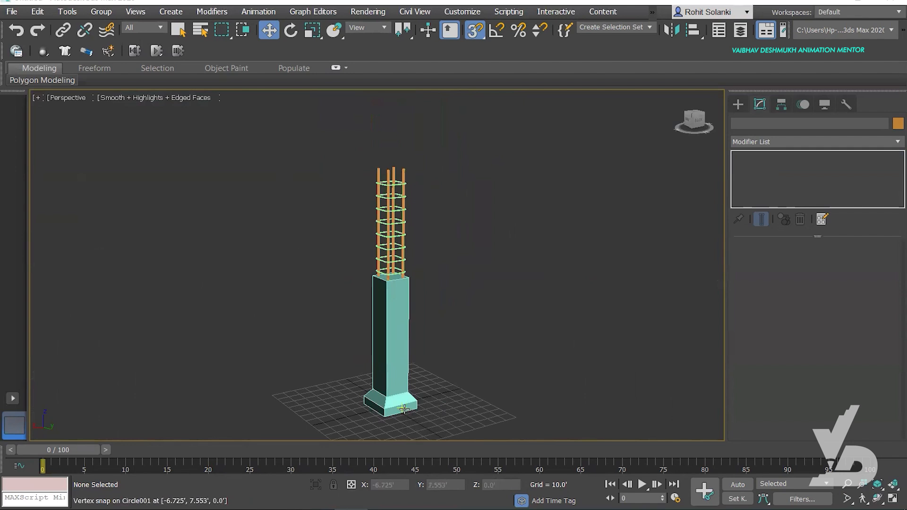
{"action": "middle_click_drag", "start_coordinate": [438, 369], "coordinate": [411, 351]}
{"action": "left_click_drag", "start_coordinate": [250, 136], "coordinate": [469, 423]}
{"action": "key", "text": "alt+w"}
{"action": "right_click", "coordinate": [260, 235]}
{"action": "key", "text": "alt+w"}
{"action": "middle_click_drag", "start_coordinate": [373, 243], "coordinate": [365, 304]}
{"action": "scroll", "coordinate": [323, 316], "scroll_direction": "down", "scroll_amount": 4}
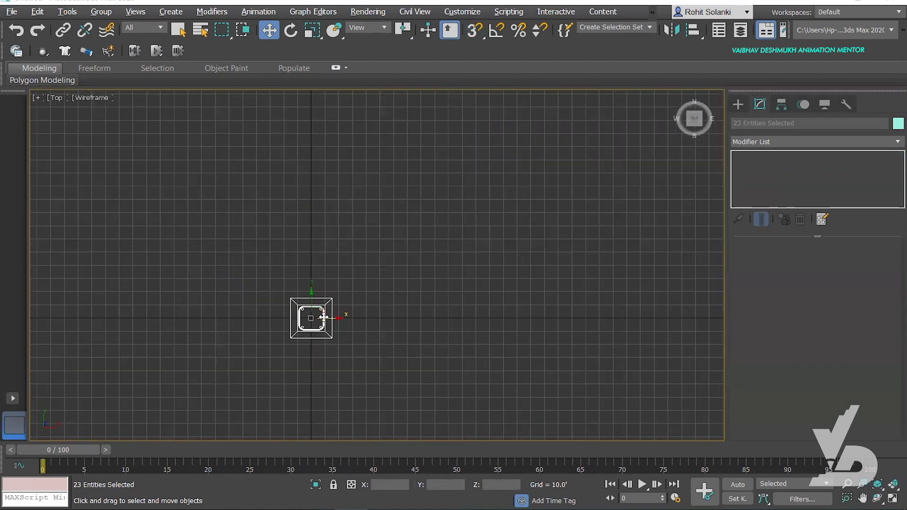
{"action": "mouse_move", "coordinate": [323, 310]}
{"action": "left_mouse_down"}
{"action": "mouse_move", "coordinate": [227, 265]}
{"action": "mouse_move", "coordinate": [469, 281]}
{"action": "mouse_move", "coordinate": [406, 279]}
{"action": "mouse_move", "coordinate": [423, 280]}
{"action": "left_mouse_up"}
{"action": "key", "text": "Return"}
Copy both columns once along negative Y in the top view to form a four-column rectangular layout
{"action": "left_click_drag", "start_coordinate": [80, 187], "coordinate": [522, 370]}
{"action": "middle_click_drag", "start_coordinate": [328, 245], "coordinate": [361, 182]}
{"action": "left_click_drag", "start_coordinate": [347, 198], "coordinate": [371, 334], "text": "shift"}
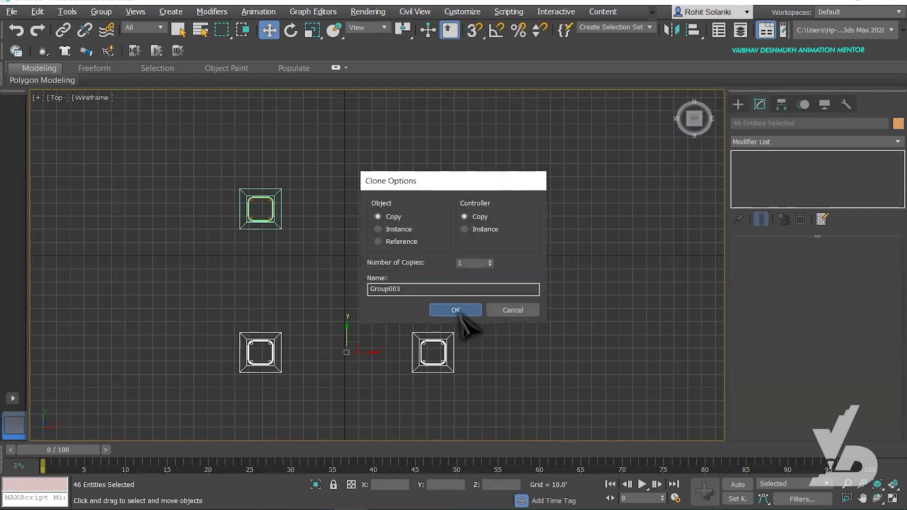
{"action": "left_click", "coordinate": [463, 313]}
Deselect the columns, turn off edged faces and inspect the four-column layout in perspective
{"action": "key", "text": "alt+w"}
{"action": "middle_click", "coordinate": [548, 364]}
{"action": "key", "text": "alt+w"}
{"action": "middle_click_drag", "start_coordinate": [547, 364], "coordinate": [617, 334], "text": "alt"}
{"action": "left_click", "coordinate": [542, 320]}
{"action": "key", "text": "F4"}
{"action": "middle_click_drag", "start_coordinate": [542, 319], "coordinate": [505, 277], "text": "alt"}
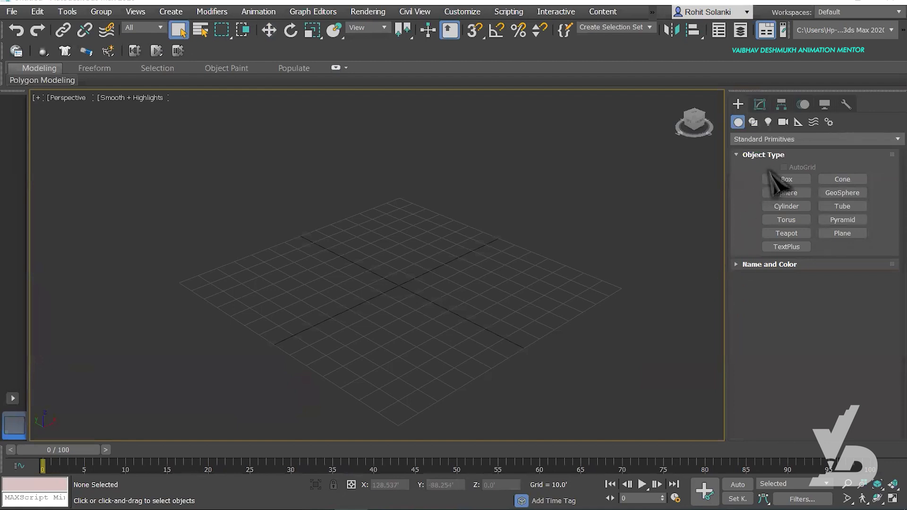
Start the Rectangle spline tool in the maximized Top view and check that the display units are US Standard Decimal Feet
{"action": "left_click", "coordinate": [753, 122]}
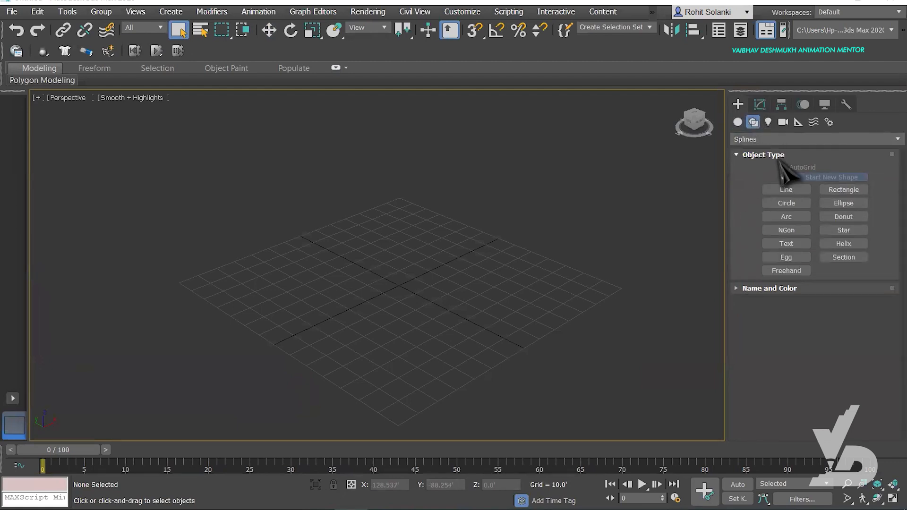
{"action": "left_click", "coordinate": [841, 190]}
{"action": "scroll", "coordinate": [427, 280], "scroll_direction": "up", "scroll_amount": 3}
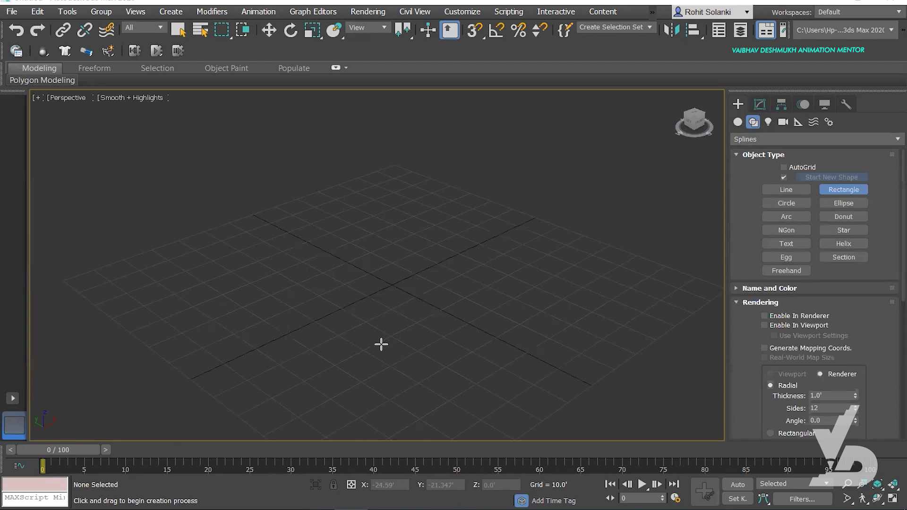
{"action": "key", "text": "alt+w"}
{"action": "left_click", "coordinate": [249, 192]}
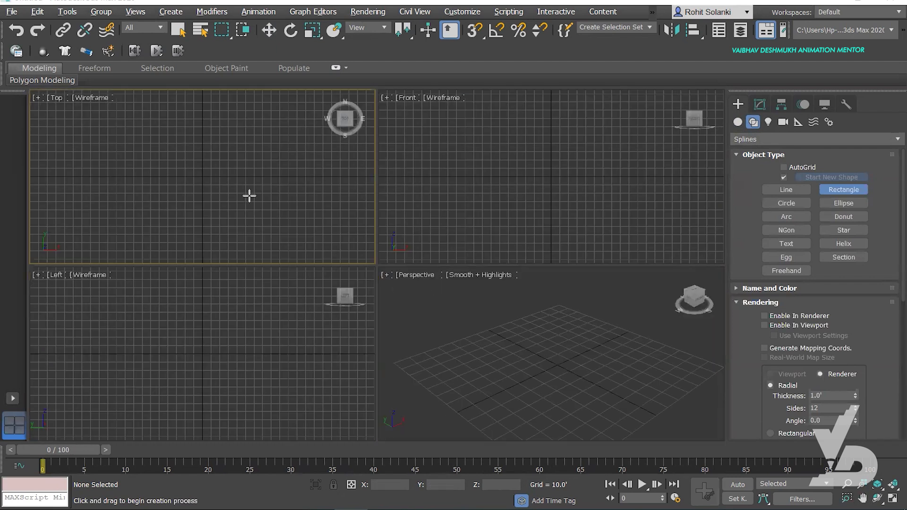
{"action": "key", "text": "alt+w"}
{"action": "left_click", "coordinate": [462, 11]}
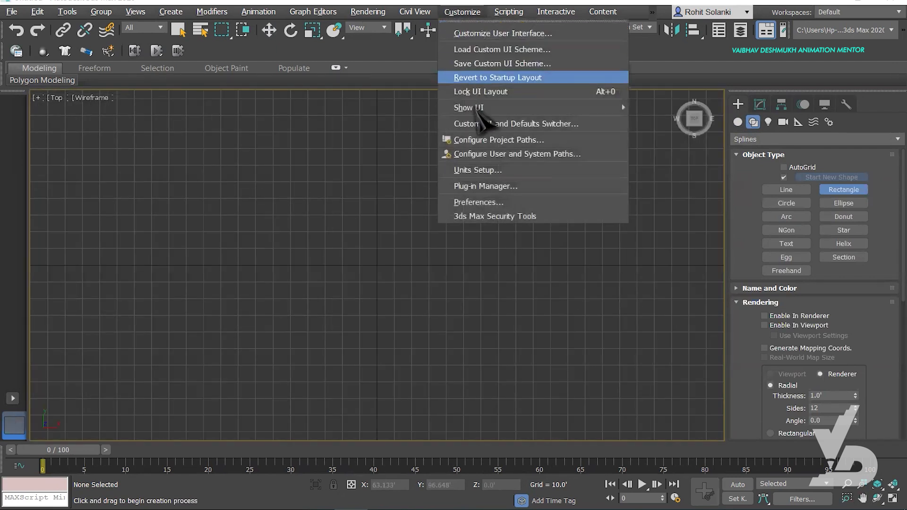
{"action": "left_click", "coordinate": [491, 170]}
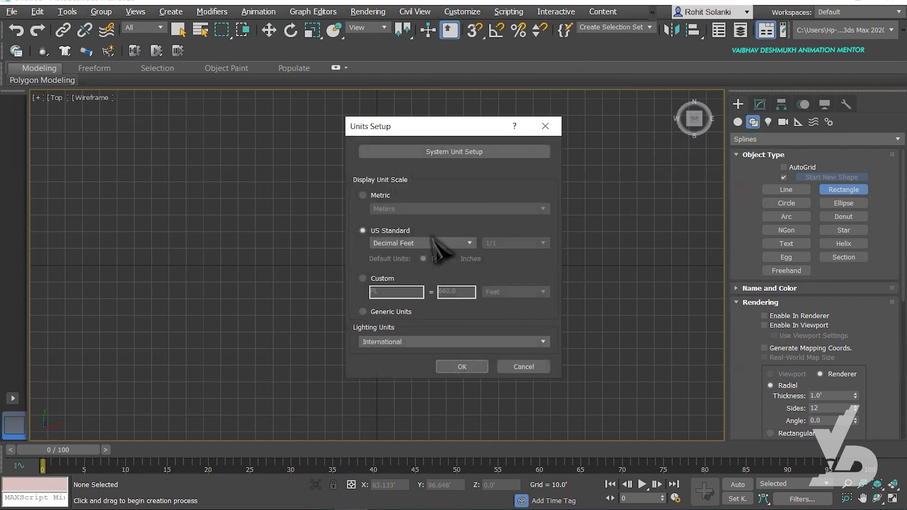
{"action": "left_click", "coordinate": [462, 367]}
Turn on 3D snapping and review the enabled Grid Points and Vertex options in the Grid and Snap Settings
{"action": "scroll", "coordinate": [399, 314], "scroll_direction": "up", "scroll_amount": 3}
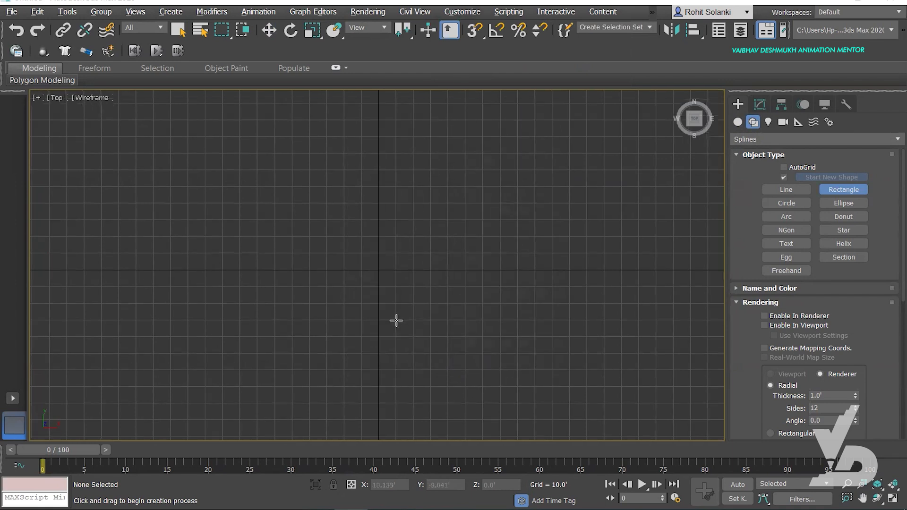
{"action": "middle_click_drag", "start_coordinate": [390, 314], "coordinate": [333, 287]}
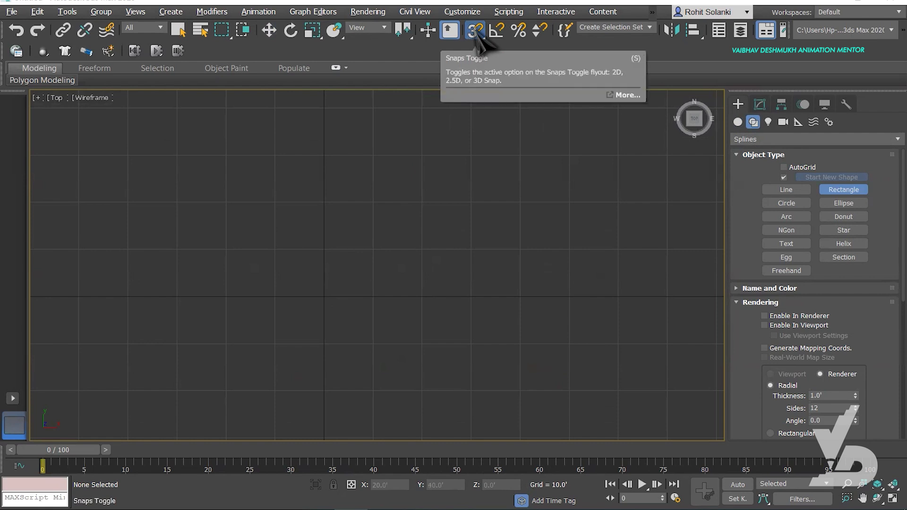
{"action": "key", "text": "s"}
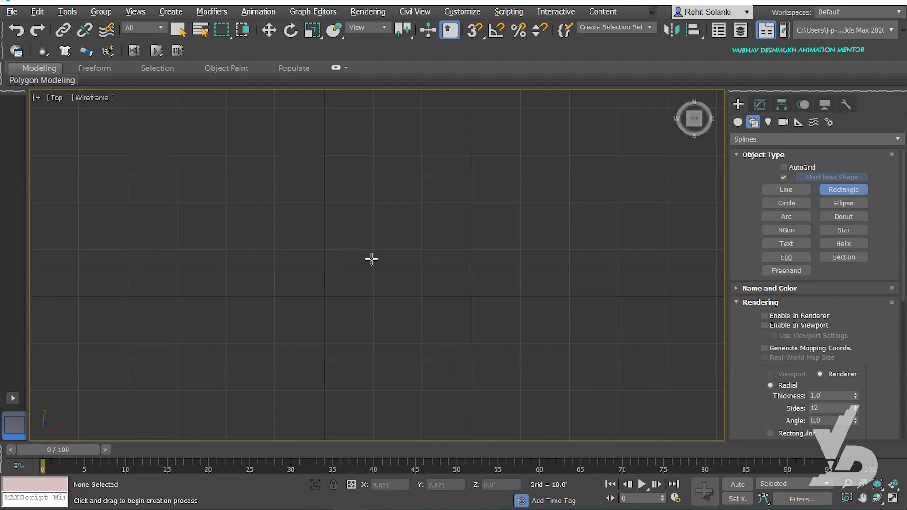
{"action": "key", "text": "s"}
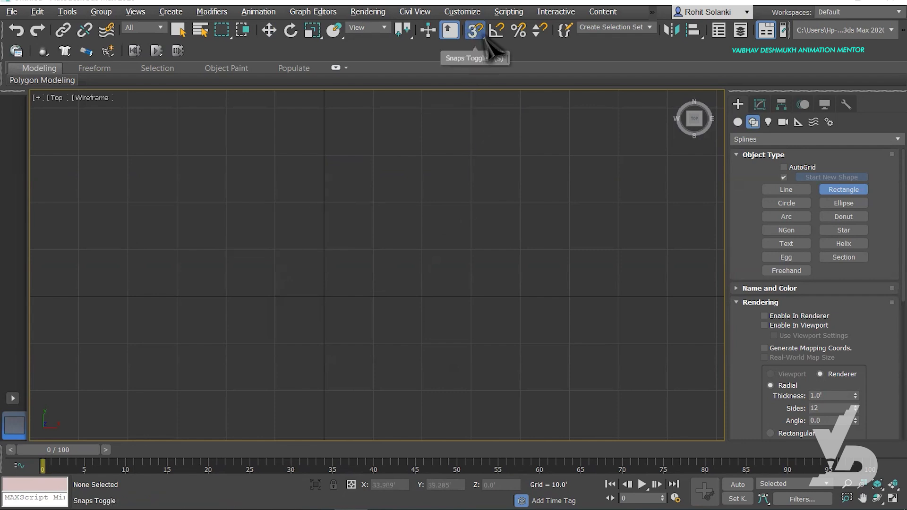
{"action": "mouse_move", "coordinate": [489, 37]}
{"action": "left_mouse_down"}
{"action": "mouse_move", "coordinate": [484, 101]}
{"action": "mouse_move", "coordinate": [490, 41]}
{"action": "left_mouse_up"}
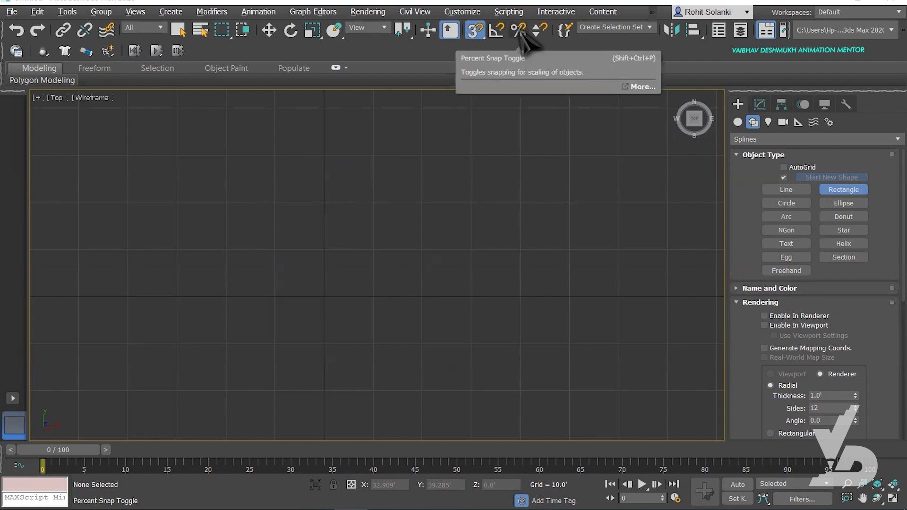
{"action": "left_click", "coordinate": [475, 31]}
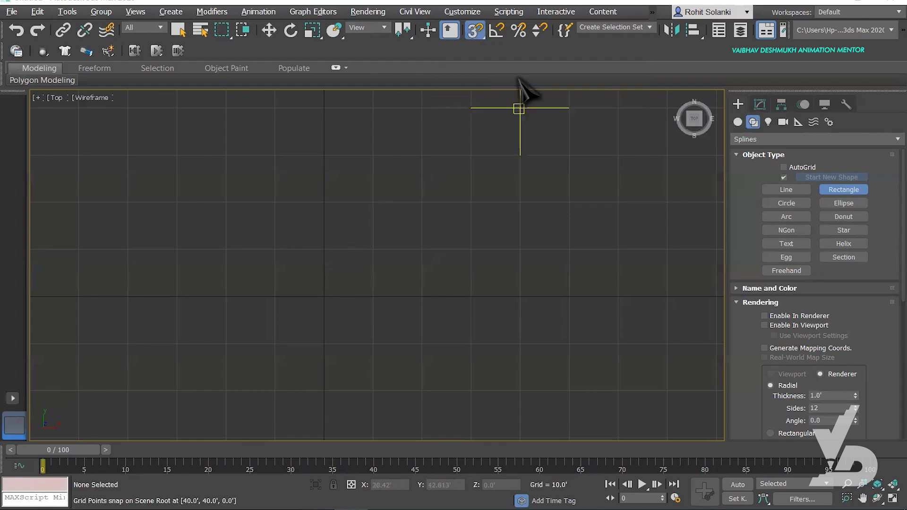
{"action": "right_click", "coordinate": [479, 36]}
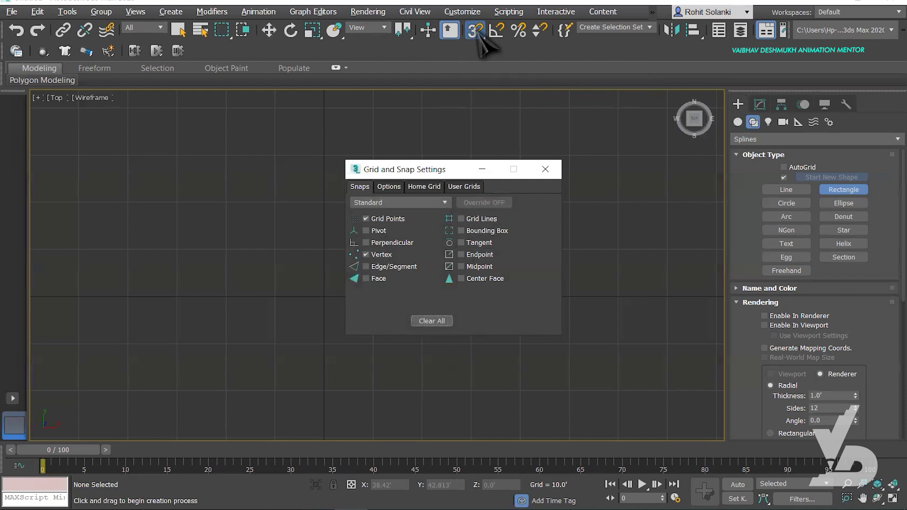
{"action": "left_click_drag", "start_coordinate": [406, 167], "coordinate": [219, 157]}
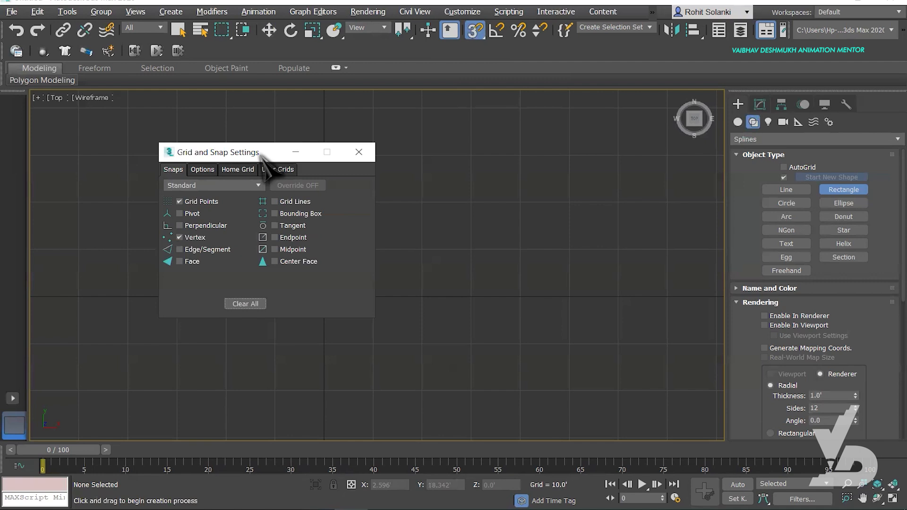
{"action": "left_click_drag", "start_coordinate": [251, 151], "coordinate": [278, 151]}
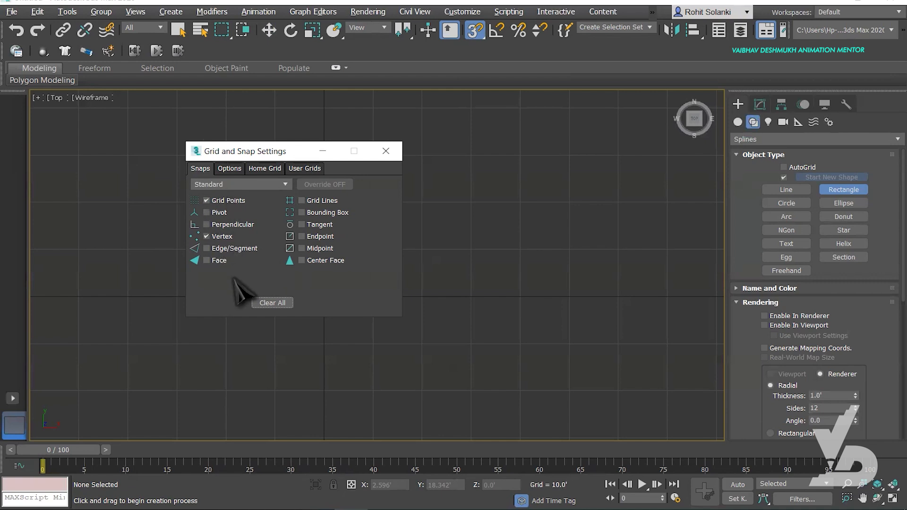
{"action": "left_click", "coordinate": [390, 154]}
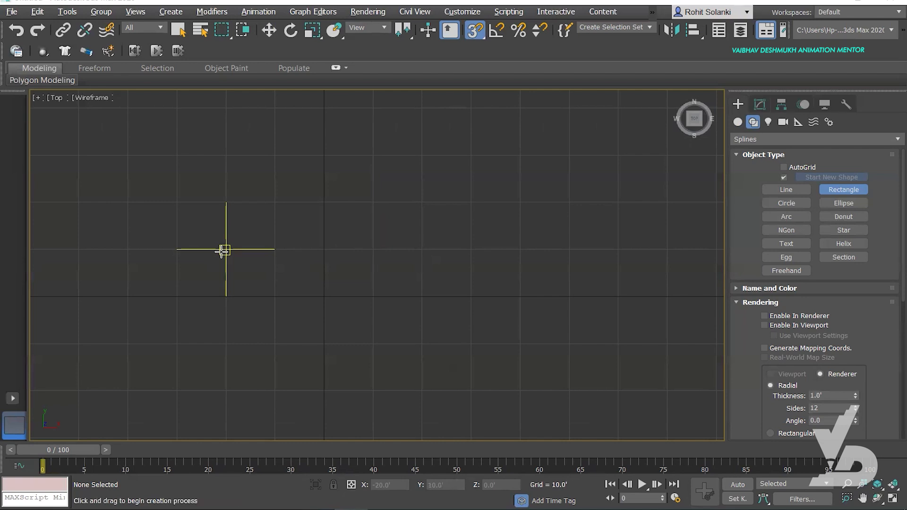
Draw a 20' square and four separate 10' squares in the Top view, snapping their corners to grid points
{"action": "left_click_drag", "start_coordinate": [222, 251], "coordinate": [323, 343]}
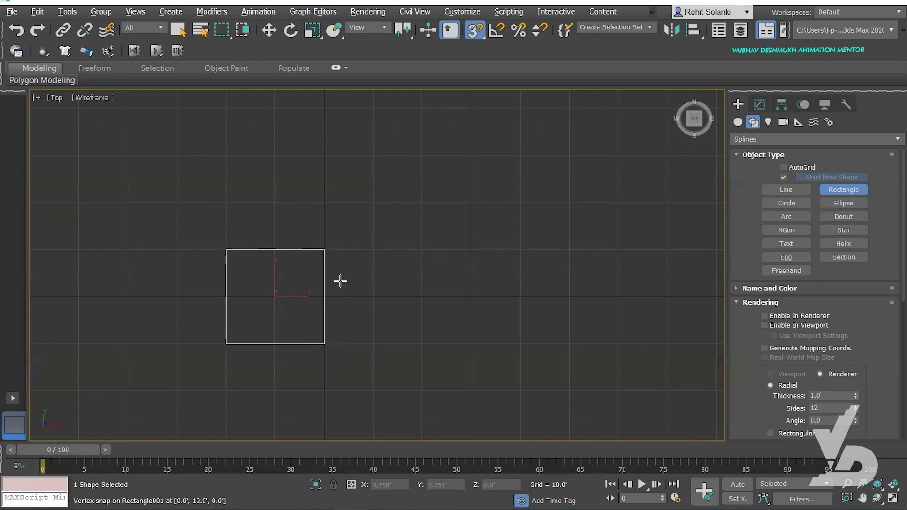
{"action": "left_click_drag", "start_coordinate": [421, 296], "coordinate": [470, 342]}
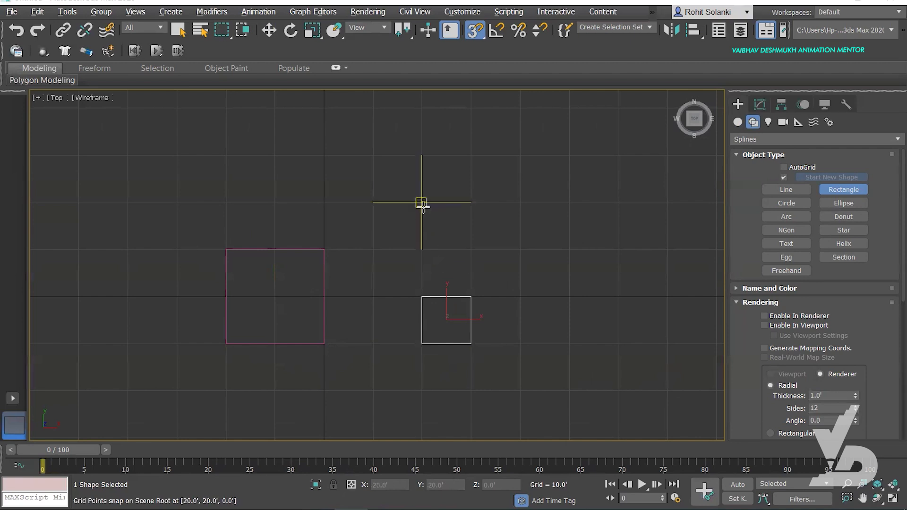
{"action": "left_click_drag", "start_coordinate": [421, 203], "coordinate": [471, 249]}
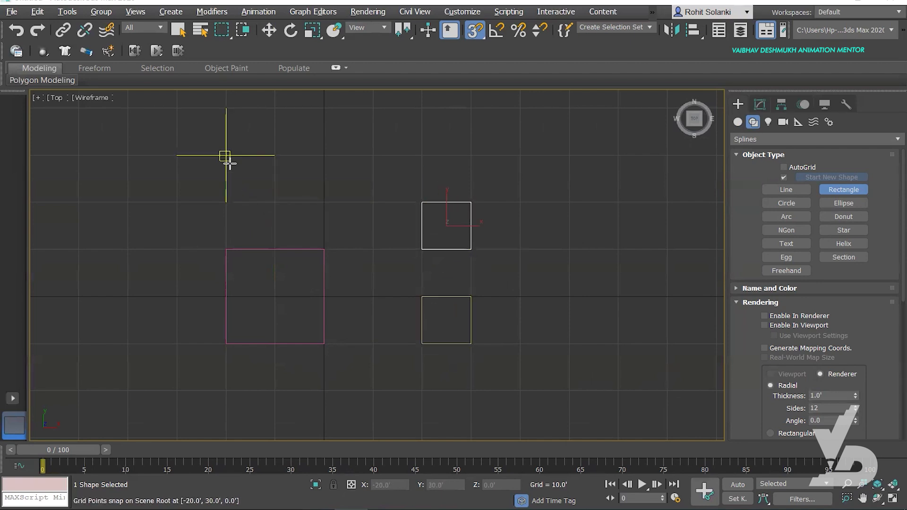
{"action": "left_click_drag", "start_coordinate": [236, 164], "coordinate": [273, 202]}
{"action": "left_click_drag", "start_coordinate": [321, 156], "coordinate": [372, 202]}
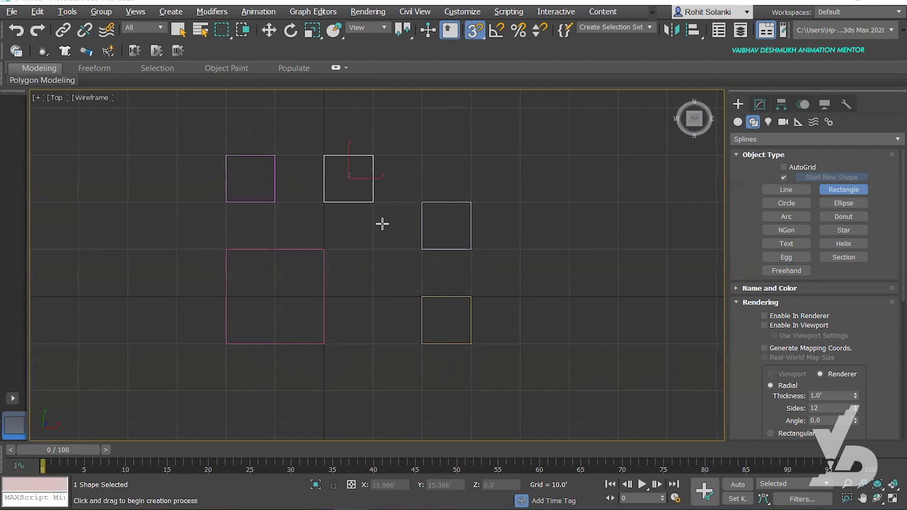
Move the large square in the perspective view, snapping its corner to the outer corner of the nearest small square on its side
{"action": "key", "text": "w"}
{"action": "middle_click_drag", "start_coordinate": [409, 197], "coordinate": [391, 222]}
{"action": "scroll", "coordinate": [379, 218], "scroll_direction": "up", "scroll_amount": 2}
{"action": "key", "text": "alt+w"}
{"action": "middle_click", "coordinate": [467, 330]}
{"action": "key", "text": "alt+w"}
{"action": "middle_click_drag", "start_coordinate": [468, 330], "coordinate": [382, 299]}
{"action": "scroll", "coordinate": [385, 304], "scroll_direction": "up", "scroll_amount": 3}
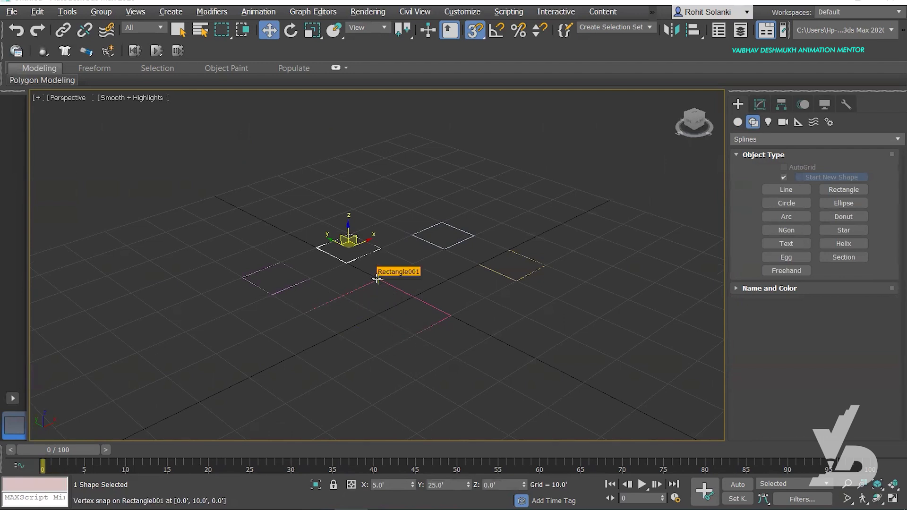
{"action": "scroll", "coordinate": [376, 279], "scroll_direction": "up", "scroll_amount": 3}
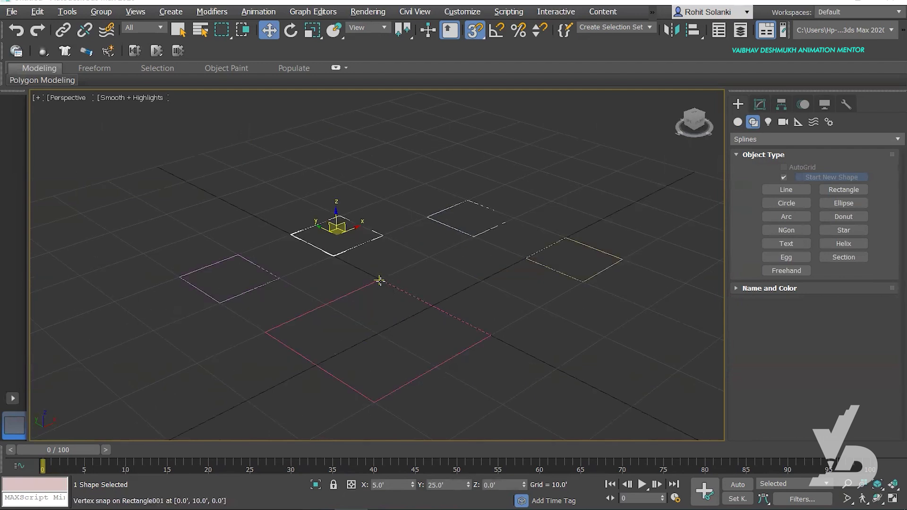
{"action": "left_click_drag", "start_coordinate": [380, 280], "coordinate": [180, 277]}
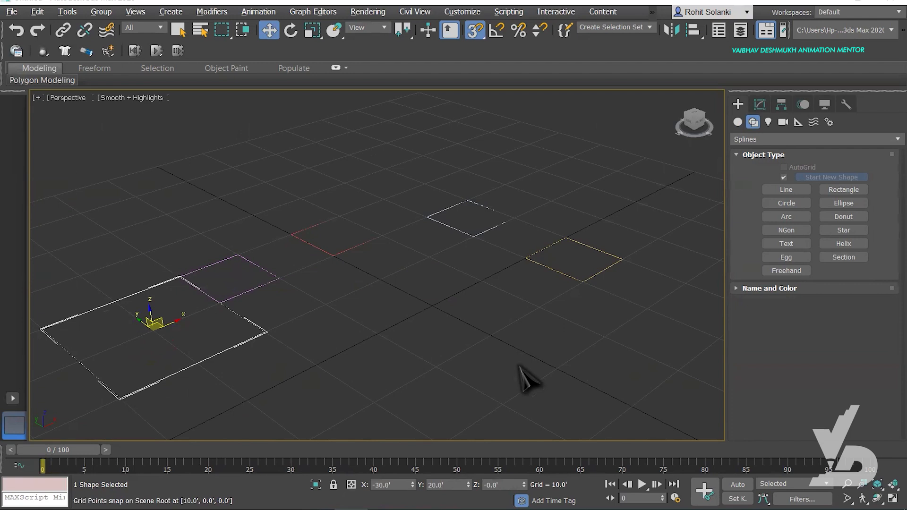
Move the other three small squares vertex to vertex so all four form one continuous row beside the large square
{"action": "left_click_drag", "start_coordinate": [580, 283], "coordinate": [263, 330]}
{"action": "middle_click_drag", "start_coordinate": [395, 352], "coordinate": [450, 339]}
{"action": "left_click_drag", "start_coordinate": [382, 246], "coordinate": [379, 351]}
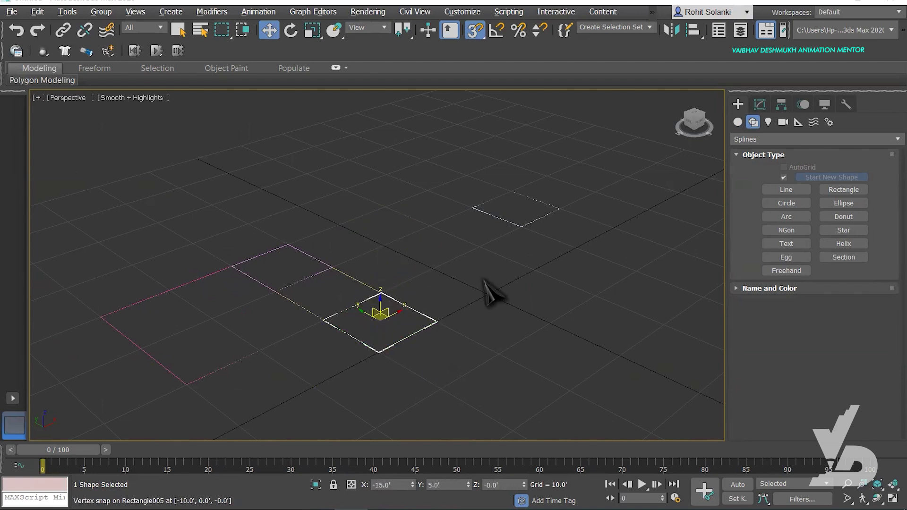
{"action": "left_click_drag", "start_coordinate": [521, 227], "coordinate": [232, 266]}
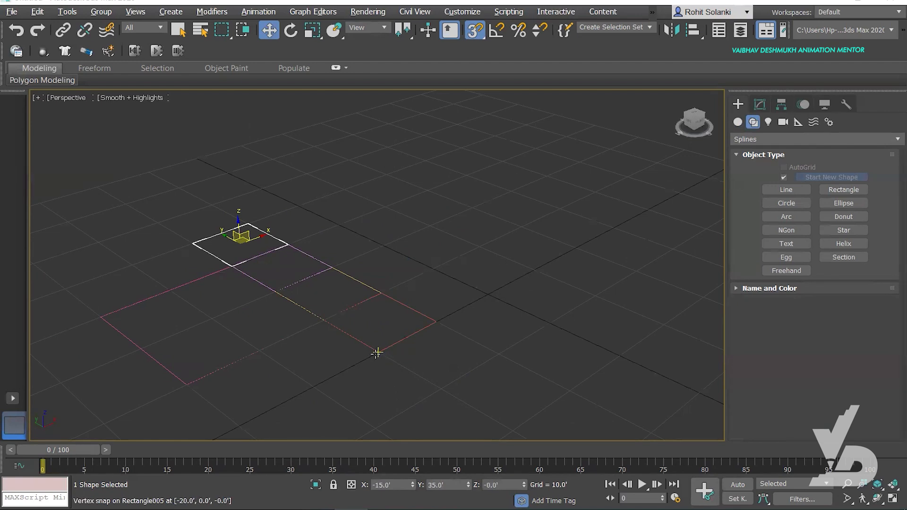
Inspect the aligned squares and recheck which snap types are enabled in the Grid and Snap Settings
{"action": "middle_click_drag", "start_coordinate": [293, 290], "coordinate": [388, 268]}
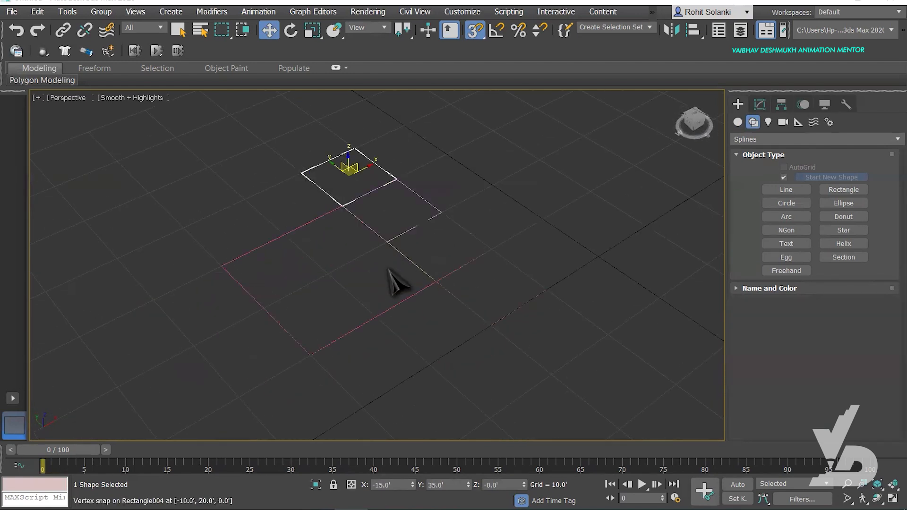
{"action": "scroll", "coordinate": [396, 284], "scroll_direction": "up", "scroll_amount": 2}
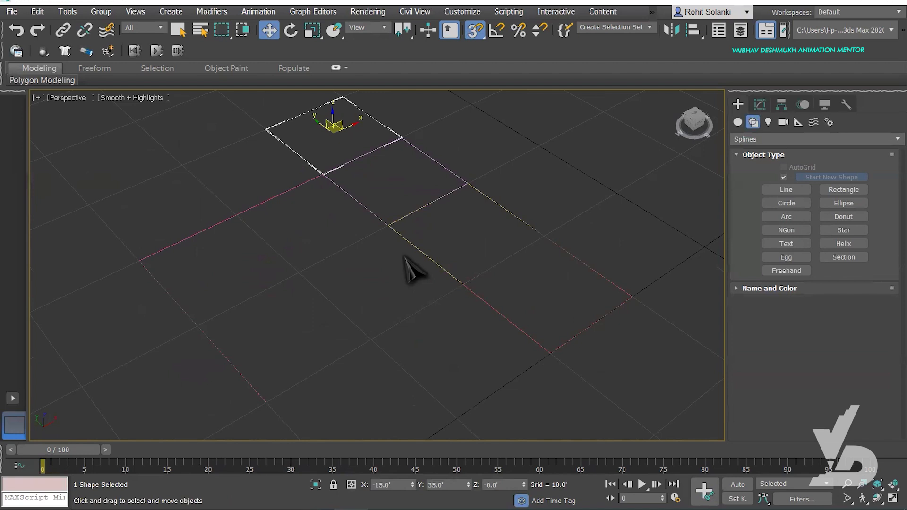
{"action": "left_click", "coordinate": [474, 32]}
{"action": "left_click", "coordinate": [476, 32]}
{"action": "right_click", "coordinate": [476, 31]}
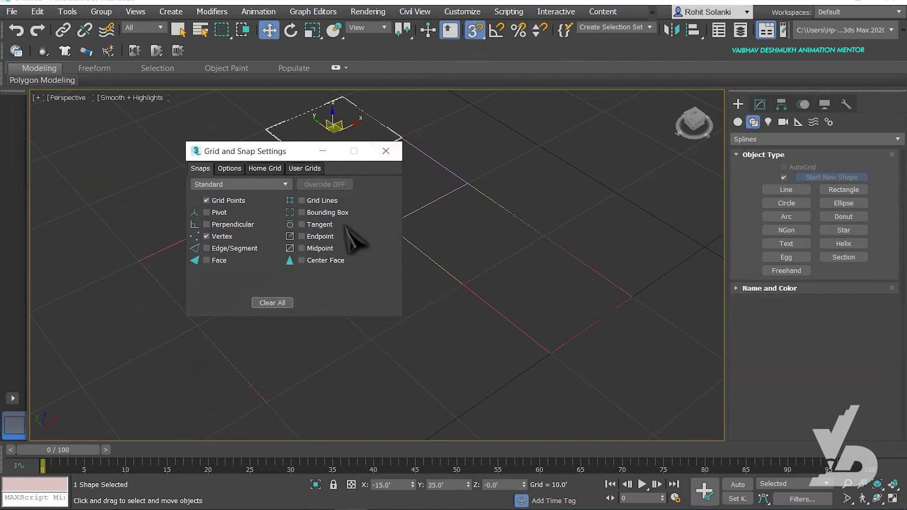
{"action": "left_click", "coordinate": [385, 151]}
Delete the four small squares, leaving only the large square, and turn off snapping
{"action": "middle_click_drag", "start_coordinate": [381, 324], "coordinate": [405, 257], "text": "alt"}
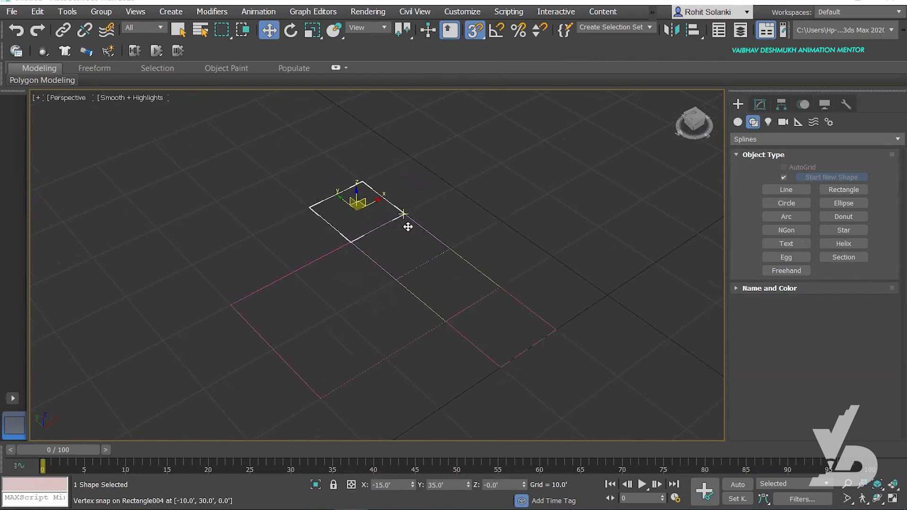
{"action": "left_click", "coordinate": [447, 290]}
{"action": "left_click", "coordinate": [440, 255]}
{"action": "left_click", "coordinate": [550, 358]}
{"action": "left_click_drag", "start_coordinate": [594, 395], "coordinate": [505, 283]}
{"action": "key", "text": "Delete"}
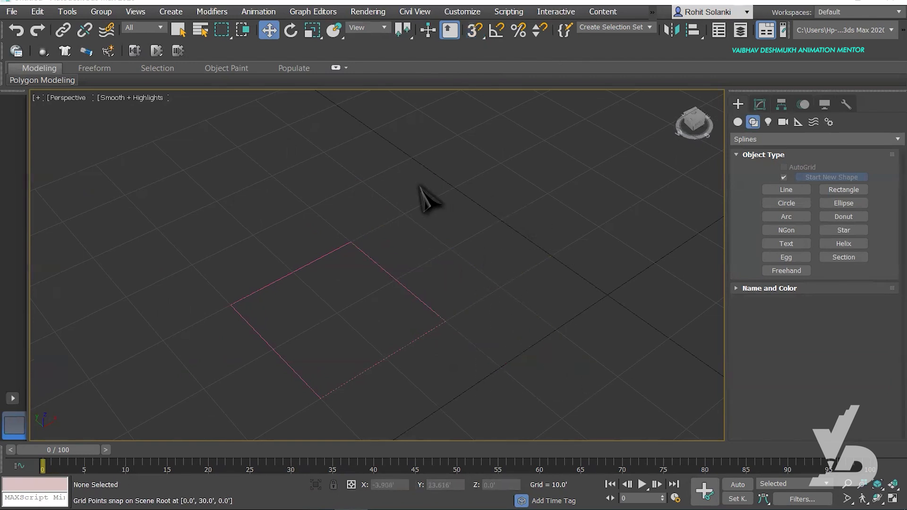
Select the remaining large square in the perspective view and add an Extrude modifier to it
{"action": "middle_click_drag", "start_coordinate": [413, 277], "coordinate": [433, 289]}
{"action": "left_click", "coordinate": [451, 282]}
{"action": "scroll", "coordinate": [442, 331], "scroll_direction": "down", "scroll_amount": 6}
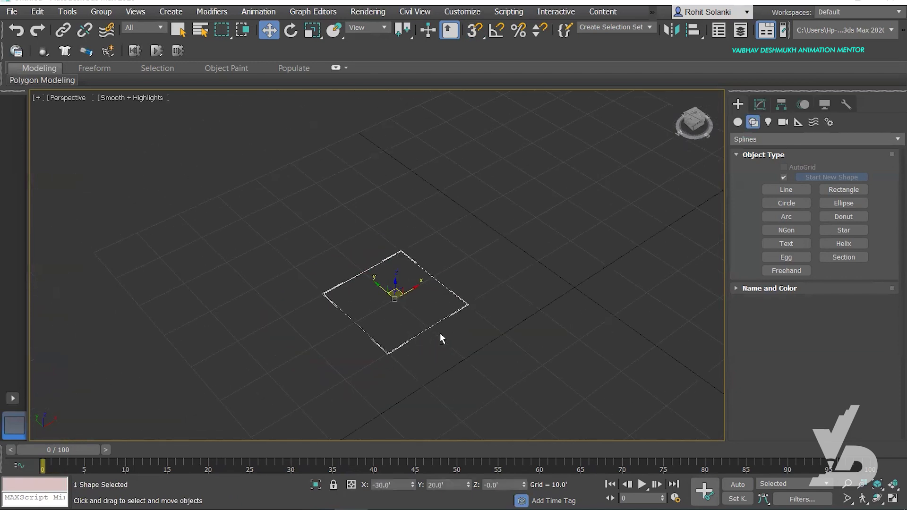
{"action": "scroll", "coordinate": [434, 345], "scroll_direction": "down", "scroll_amount": 3}
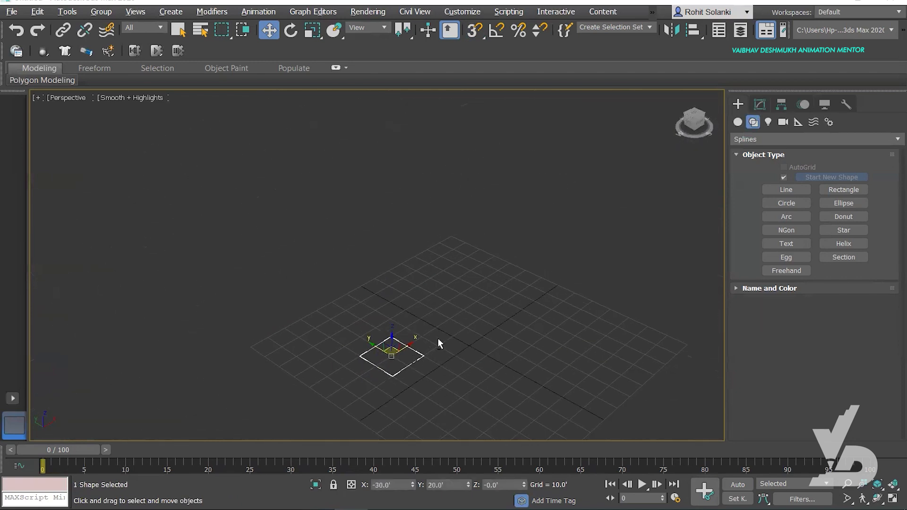
{"action": "left_click", "coordinate": [761, 106]}
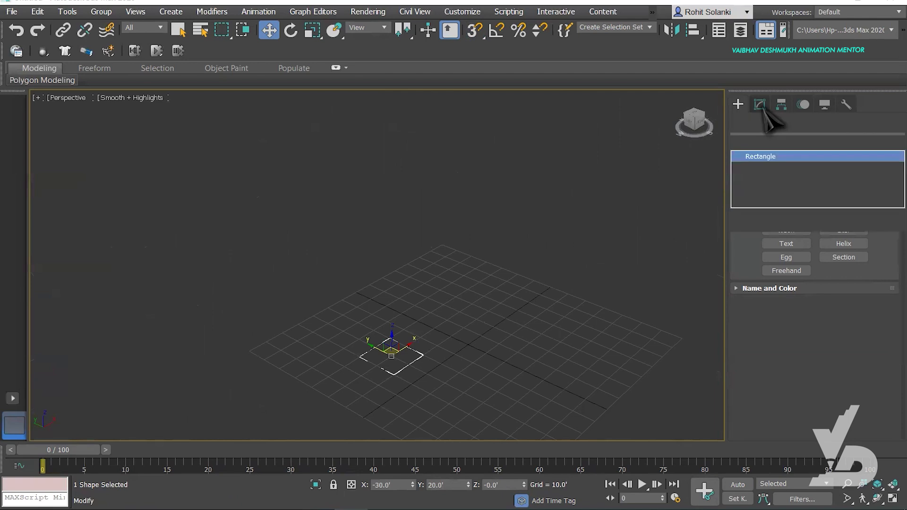
{"action": "left_click", "coordinate": [792, 141]}
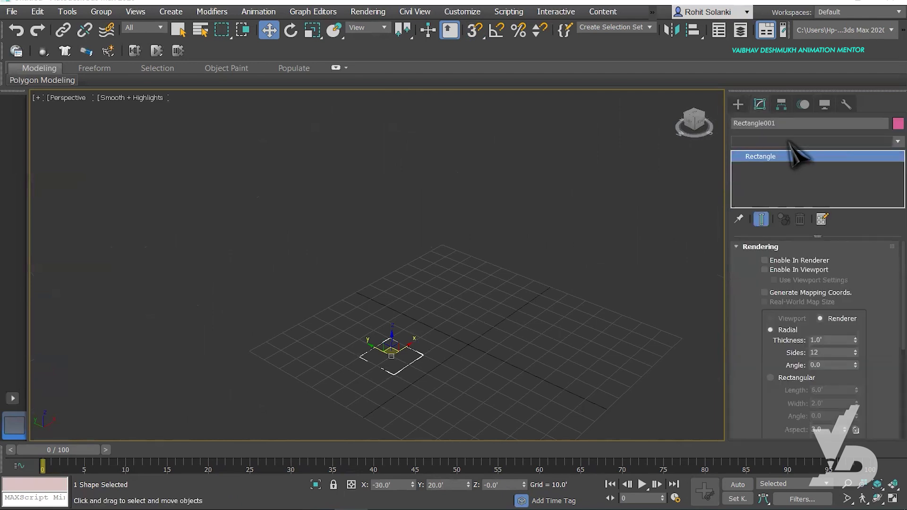
{"action": "left_click", "coordinate": [788, 141]}
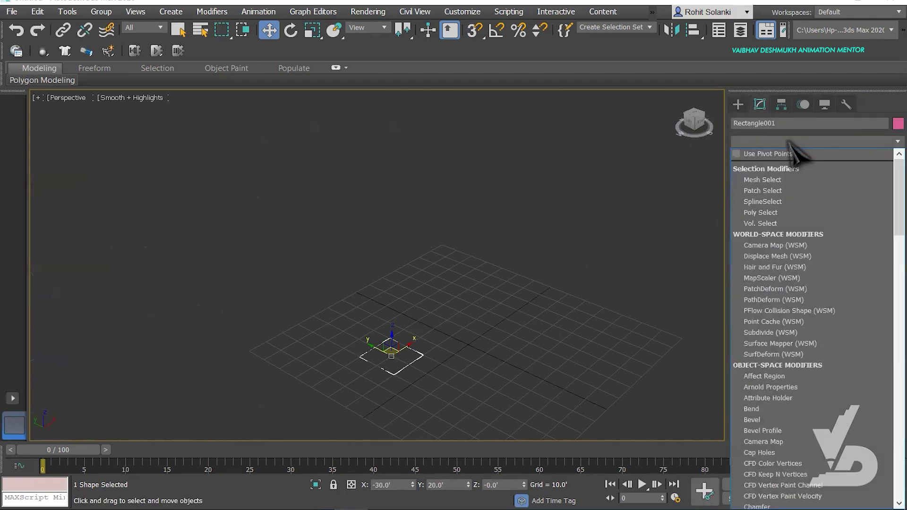
{"action": "type", "text": "ex"}
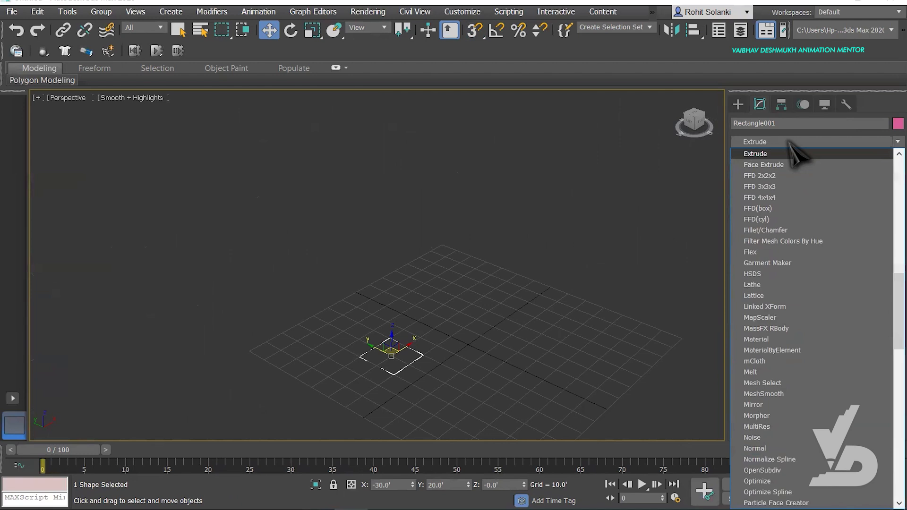
{"action": "key", "text": "Return"}
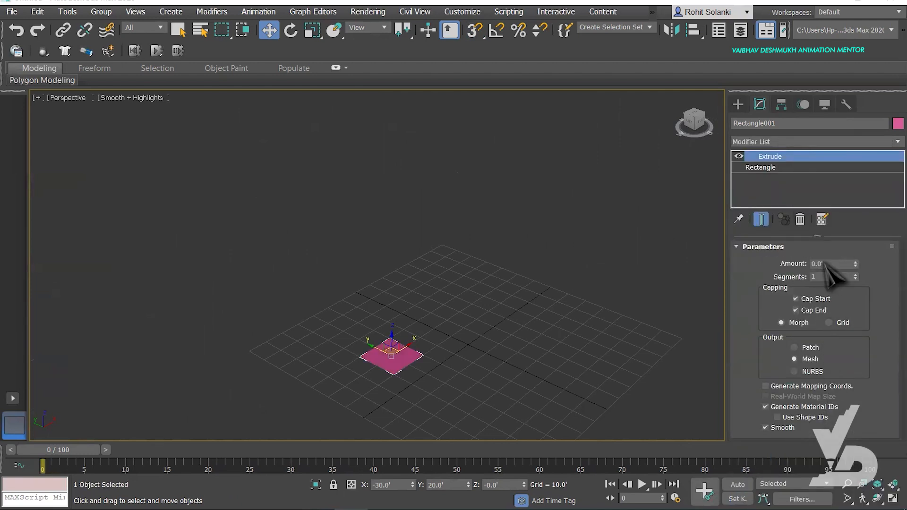
Set the extrusion amount to 116' to form a tall column and display edged faces in the viewport
{"action": "left_click_drag", "start_coordinate": [855, 264], "coordinate": [849, 142]}
{"action": "middle_click_drag", "start_coordinate": [496, 227], "coordinate": [458, 253]}
{"action": "key", "text": "F4"}
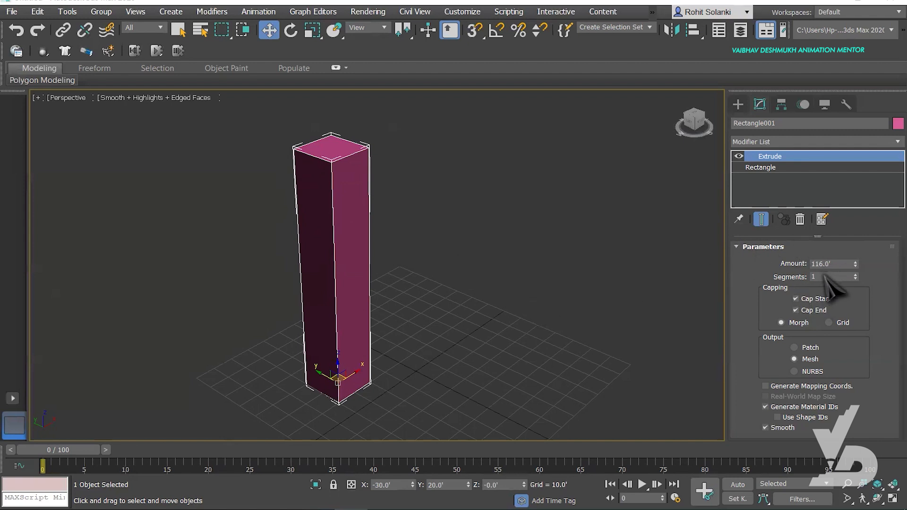
Divide the extruded column into 27 segments along its height
{"action": "left_click_drag", "start_coordinate": [854, 277], "coordinate": [855, 264]}
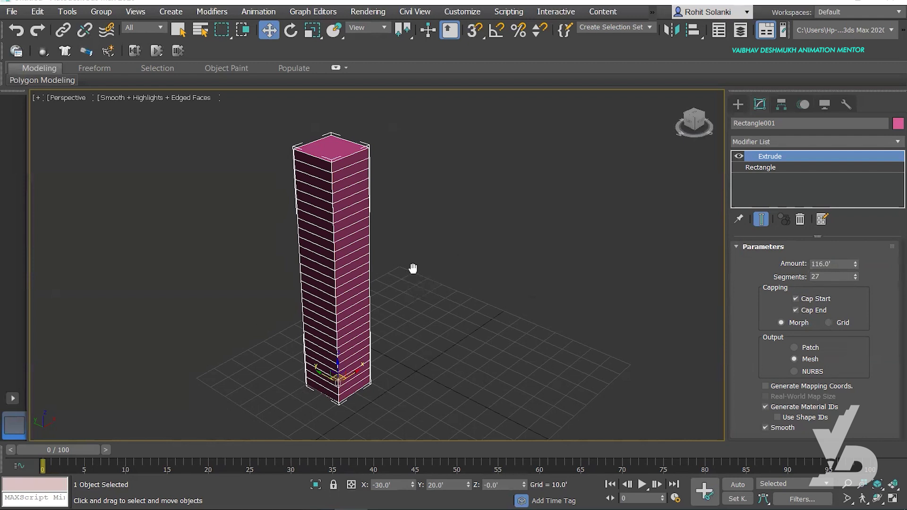
{"action": "middle_click_drag", "start_coordinate": [412, 261], "coordinate": [414, 273]}
{"action": "middle_click_drag", "start_coordinate": [461, 251], "coordinate": [466, 266]}
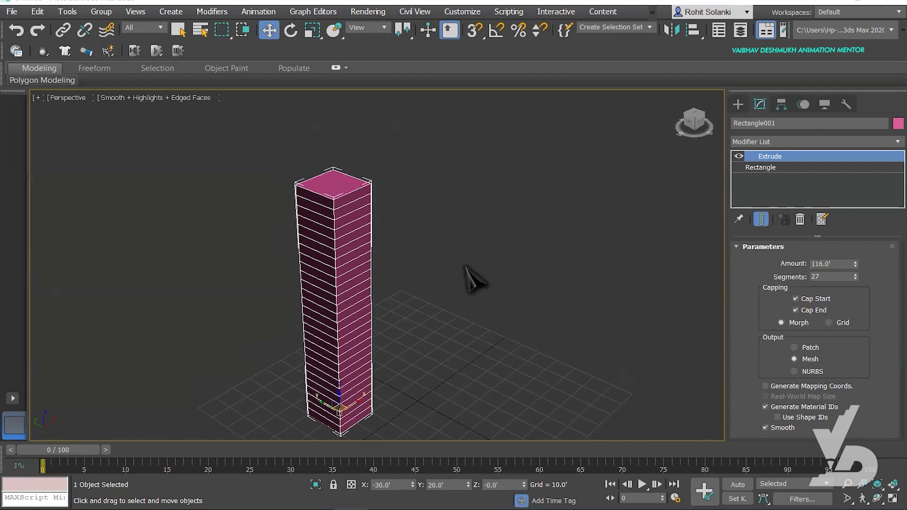
{"action": "middle_click_drag", "start_coordinate": [327, 321], "coordinate": [338, 224]}
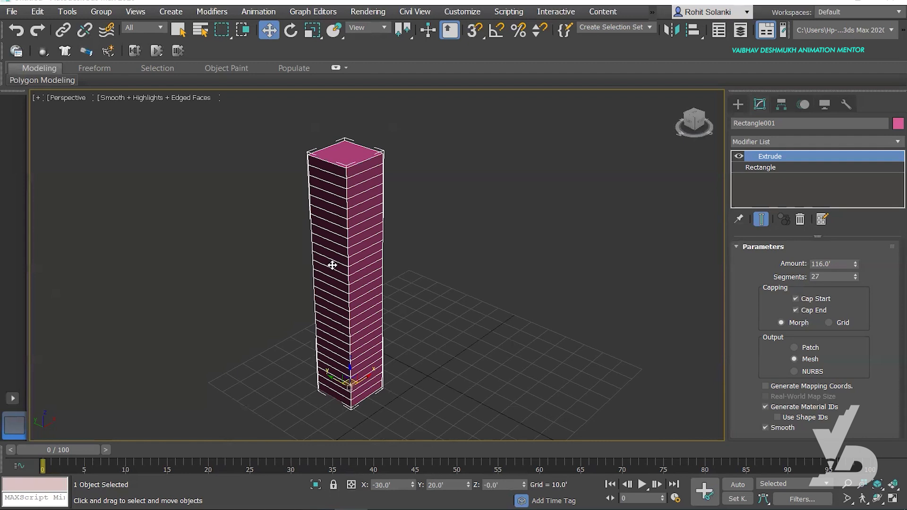
Add a Bend modifier above the Extrude and try different bend angles, ending at -108.5
{"action": "left_click", "coordinate": [793, 141]}
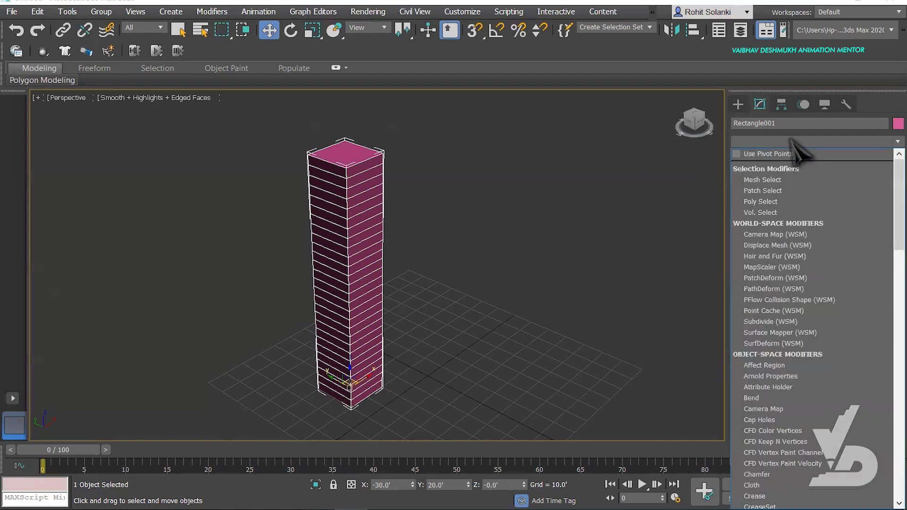
{"action": "key", "text": "b"}
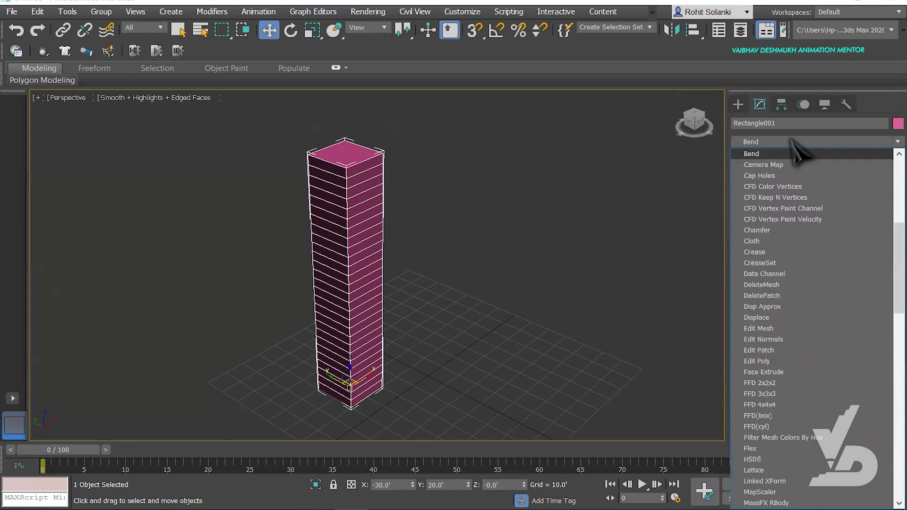
{"action": "key", "text": "Return"}
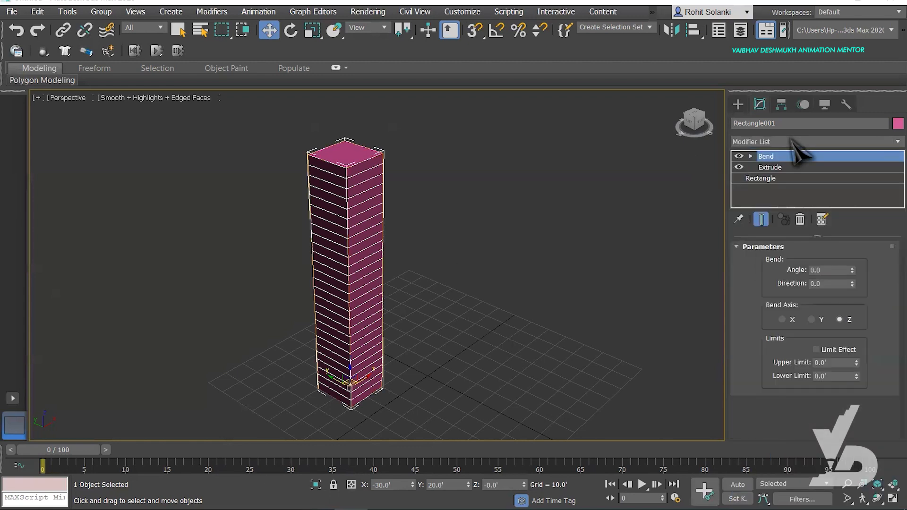
{"action": "left_click_drag", "start_coordinate": [852, 269], "coordinate": [868, 93]}
{"action": "middle_click_drag", "start_coordinate": [431, 374], "coordinate": [414, 344], "text": "alt"}
{"action": "left_click_drag", "start_coordinate": [852, 269], "coordinate": [4, 142]}
{"action": "scroll", "coordinate": [378, 264], "scroll_direction": "down", "scroll_amount": 4}
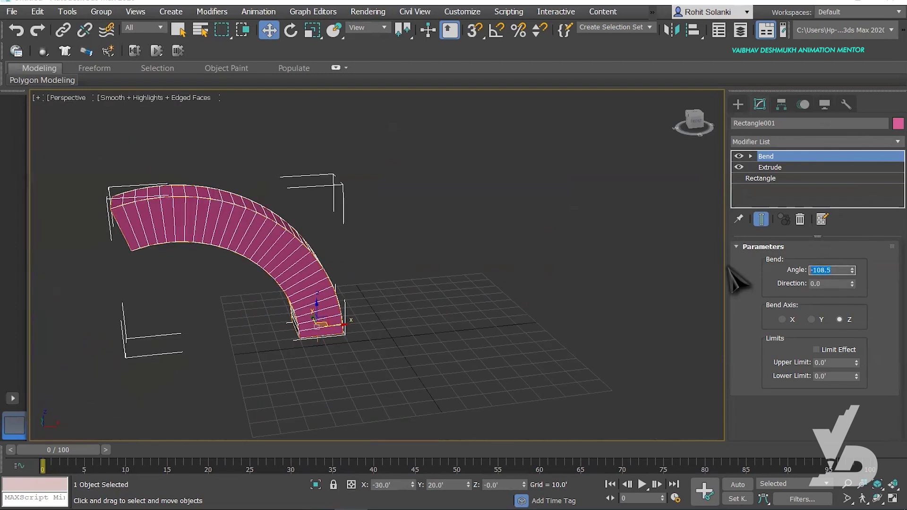
Reset the bend angle to 0 and bend the column the opposite way to 132
{"action": "type", "text": "0"}
{"action": "key", "text": "Return"}
{"action": "left_click_drag", "start_coordinate": [851, 271], "coordinate": [851, 236]}
{"action": "middle_click_drag", "start_coordinate": [439, 307], "coordinate": [396, 314]}
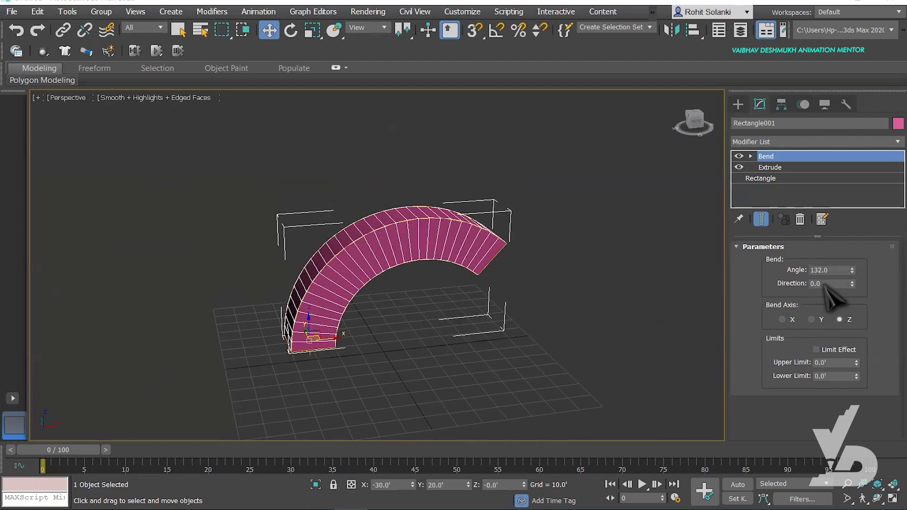
Try varying the bend direction and return the direction to 0
{"action": "left_click_drag", "start_coordinate": [852, 283], "coordinate": [831, 264]}
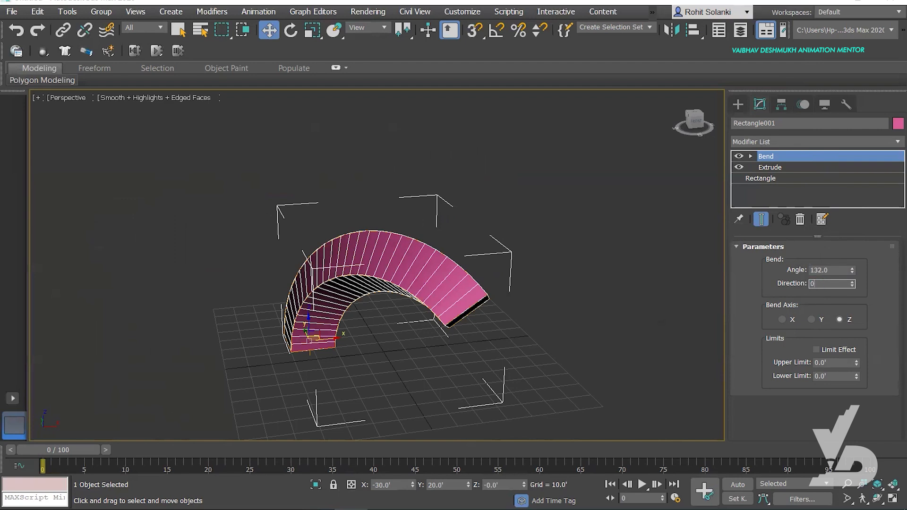
{"action": "key", "text": "Return"}
{"action": "scroll", "coordinate": [421, 284], "scroll_direction": "up", "scroll_amount": 3}
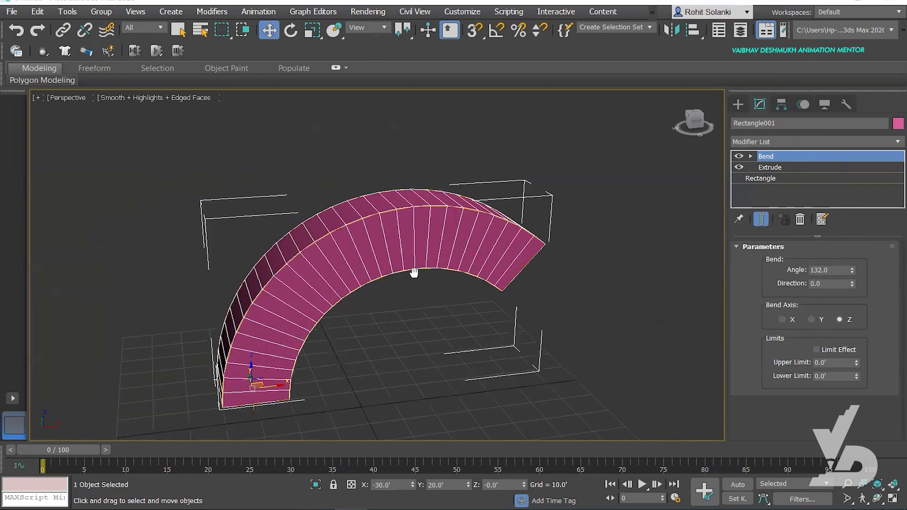
Test a bend direction of 90 and set the direction back to 0
{"action": "type", "text": "9"}
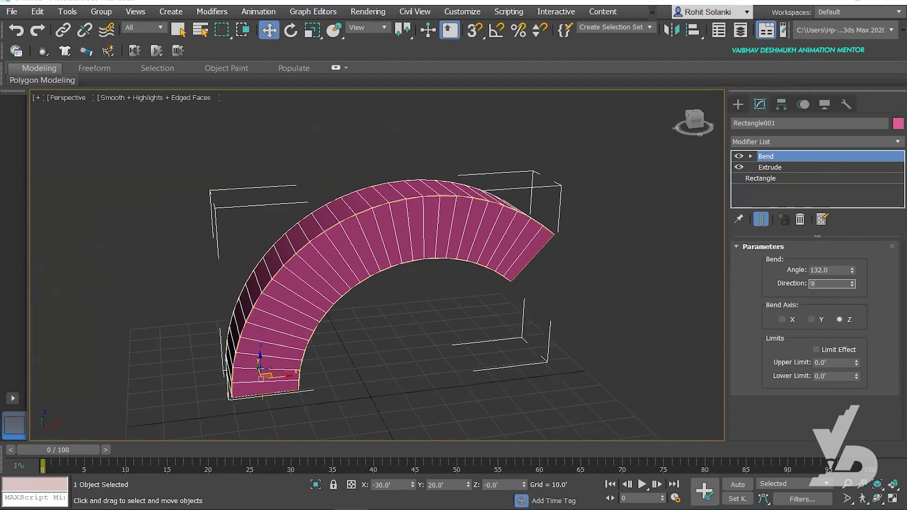
{"action": "type", "text": "0"}
{"action": "key", "text": "Return"}
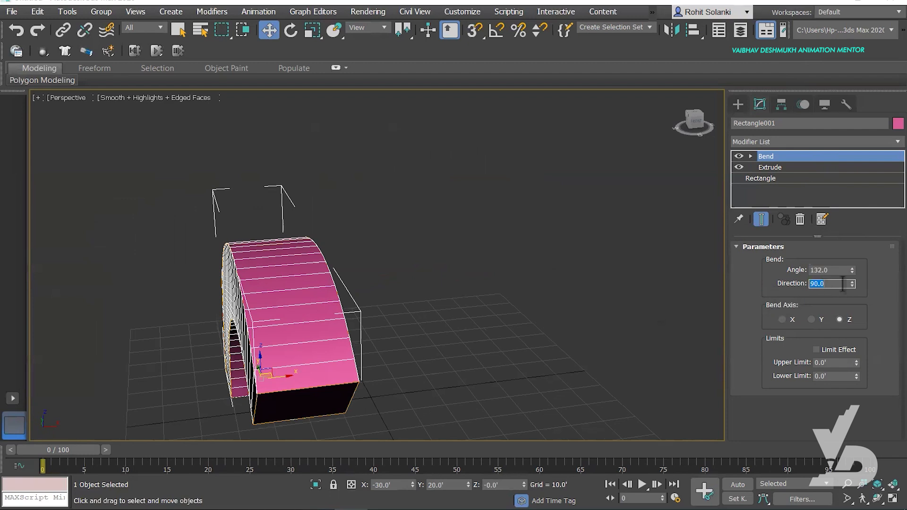
{"action": "type", "text": "0"}
{"action": "key", "text": "Return"}
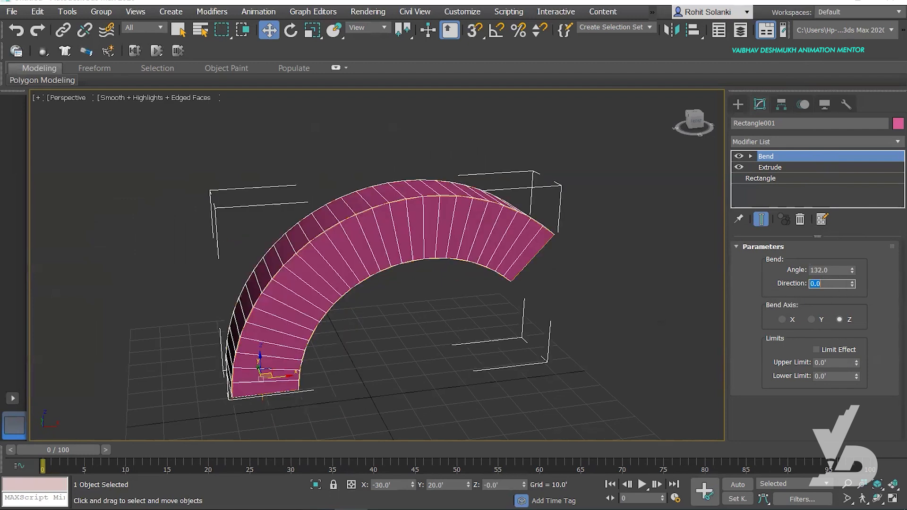
Try the Y bend axis on the column and vary the bend angle to test its effect
{"action": "left_click", "coordinate": [812, 319]}
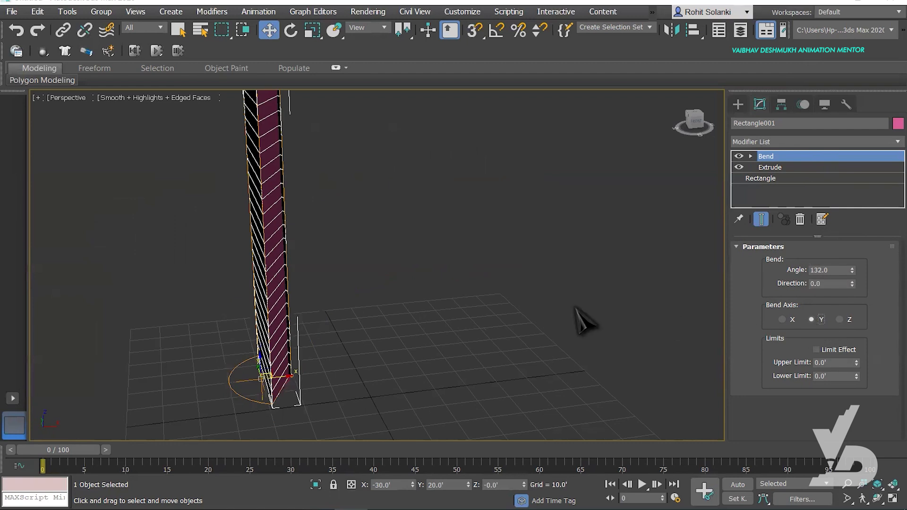
{"action": "middle_click_drag", "start_coordinate": [466, 287], "coordinate": [497, 279], "text": "alt"}
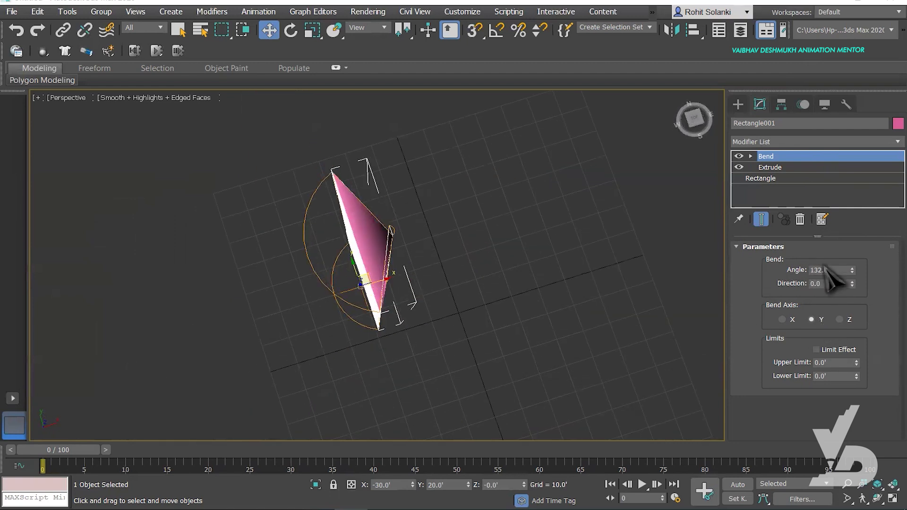
{"action": "left_click_drag", "start_coordinate": [852, 269], "coordinate": [793, 330]}
Try the X bend axis on the column and vary the bend angle while viewing the deformation
{"action": "left_click", "coordinate": [783, 318]}
{"action": "middle_click_drag", "start_coordinate": [532, 318], "coordinate": [525, 264], "text": "alt"}
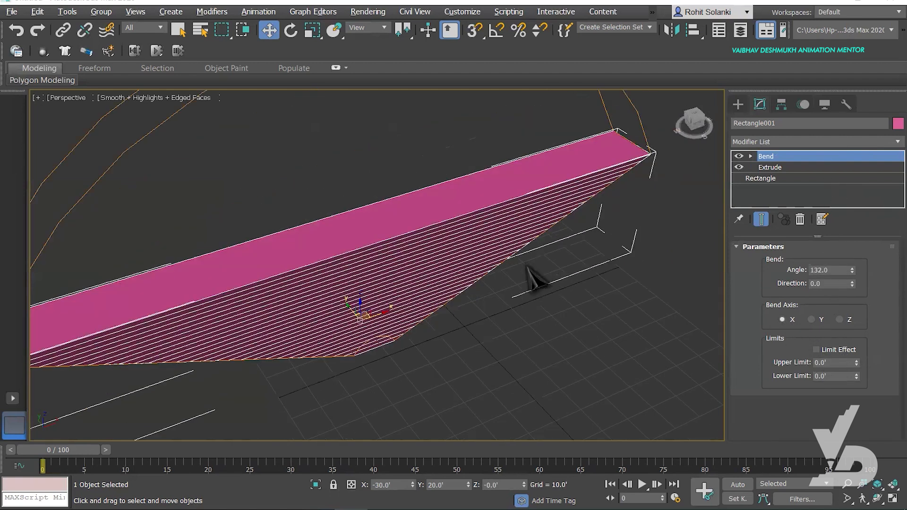
{"action": "scroll", "coordinate": [526, 265], "scroll_direction": "down", "scroll_amount": 2}
{"action": "left_click_drag", "start_coordinate": [851, 269], "coordinate": [865, 358]}
{"action": "middle_click_drag", "start_coordinate": [543, 289], "coordinate": [454, 321]}
{"action": "scroll", "coordinate": [539, 326], "scroll_direction": "up", "scroll_amount": 3}
Use the Z bend axis and set the bend angle to 174 to shape the column into an arch
{"action": "left_click", "coordinate": [838, 319]}
{"action": "scroll", "coordinate": [512, 328], "scroll_direction": "down", "scroll_amount": 2}
{"action": "left_click_drag", "start_coordinate": [851, 270], "coordinate": [864, 137]}
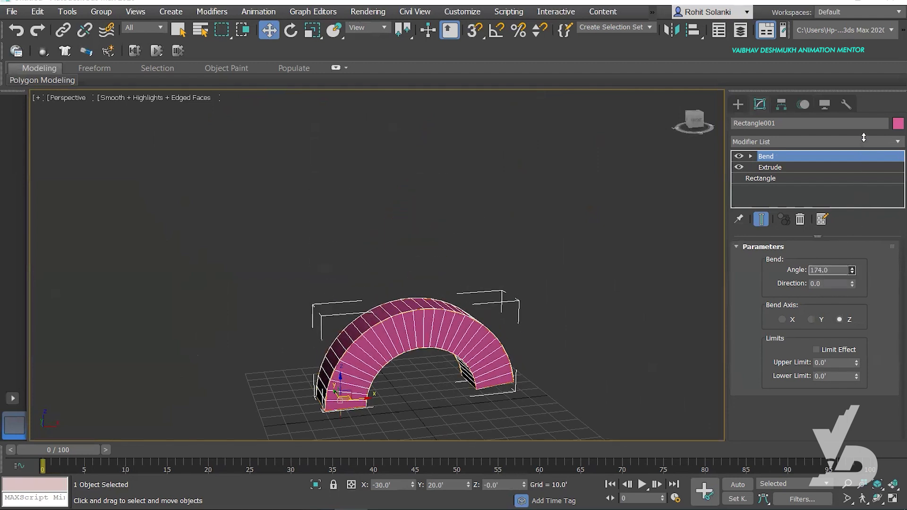
{"action": "middle_click_drag", "start_coordinate": [543, 265], "coordinate": [633, 298], "text": "alt"}
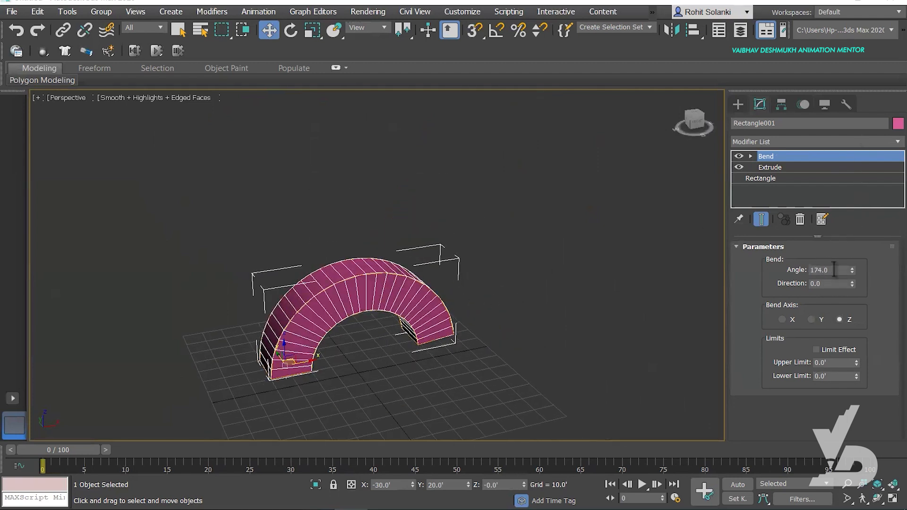
{"action": "middle_click_drag", "start_coordinate": [461, 271], "coordinate": [469, 278], "text": "alt"}
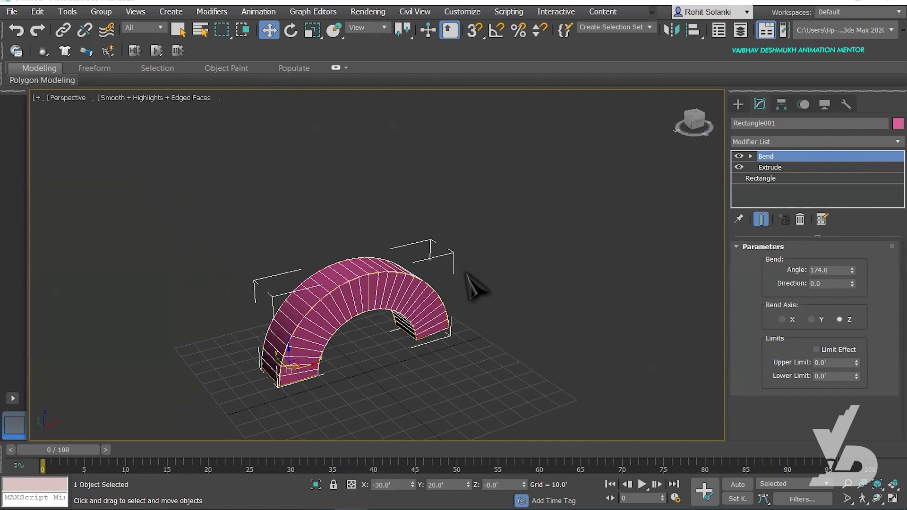
Enable Limit Effect for the bend and set the upper limit to 87.14'
{"action": "scroll", "coordinate": [475, 282], "scroll_direction": "down", "scroll_amount": 3}
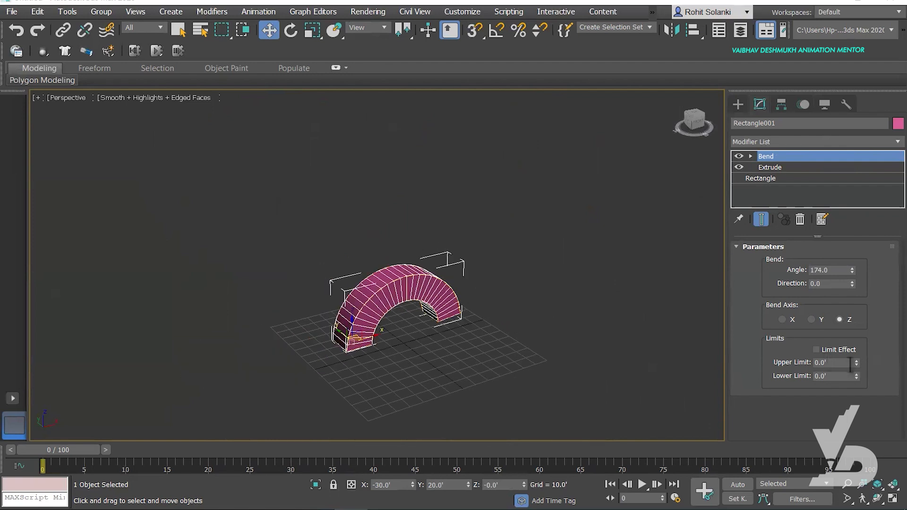
{"action": "left_click", "coordinate": [824, 350]}
{"action": "middle_click_drag", "start_coordinate": [537, 314], "coordinate": [472, 302], "text": "alt"}
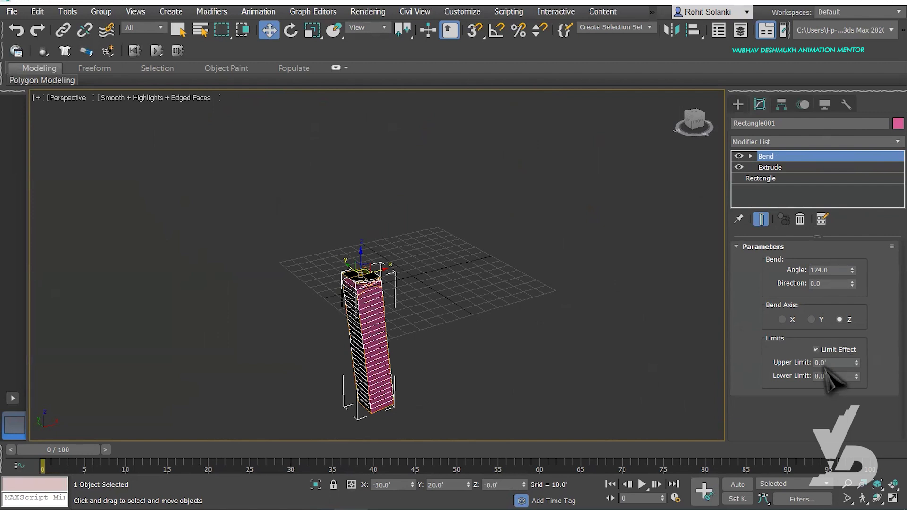
{"action": "left_click_drag", "start_coordinate": [856, 362], "coordinate": [510, 456]}
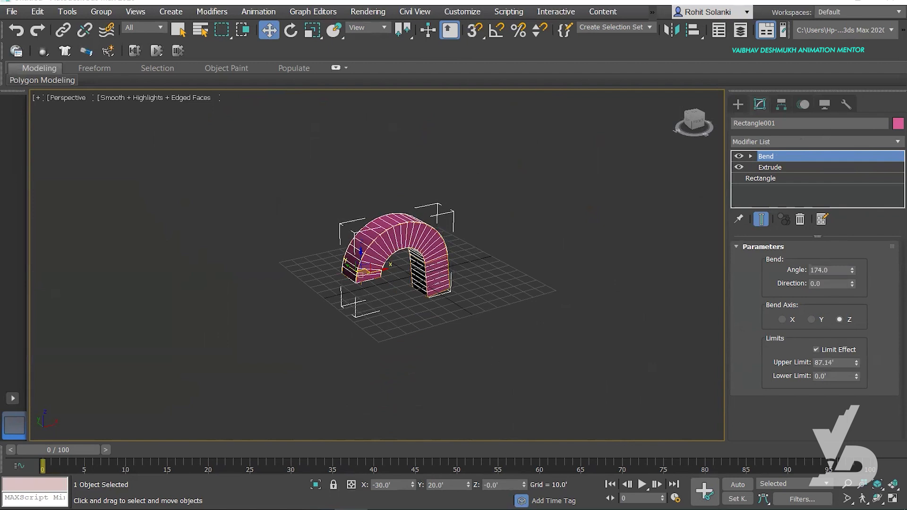
Try an upper limit of 162.08' for the bend, and reduce it to 50.245'
{"action": "middle_click_drag", "start_coordinate": [421, 289], "coordinate": [402, 314]}
{"action": "scroll", "coordinate": [401, 307], "scroll_direction": "up", "scroll_amount": 4}
{"action": "left_click_drag", "start_coordinate": [828, 366], "coordinate": [628, 259]}
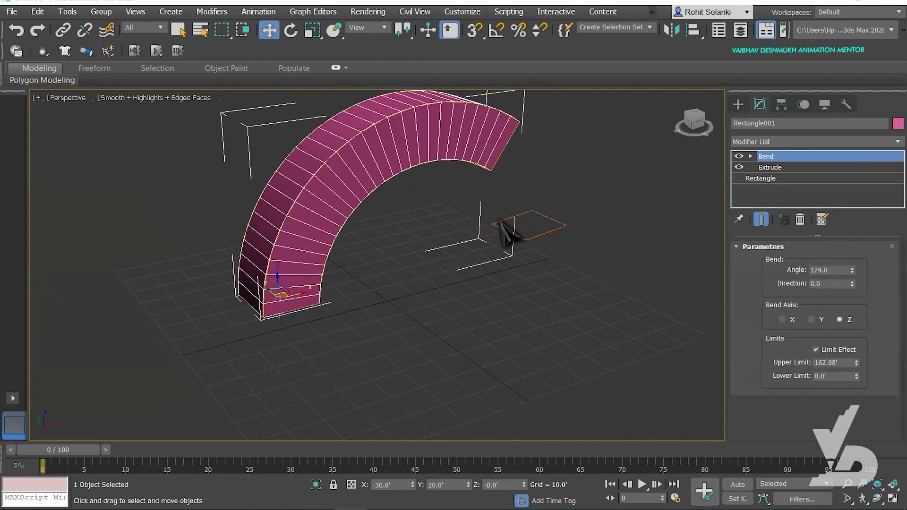
{"action": "left_click_drag", "start_coordinate": [856, 362], "coordinate": [864, 396]}
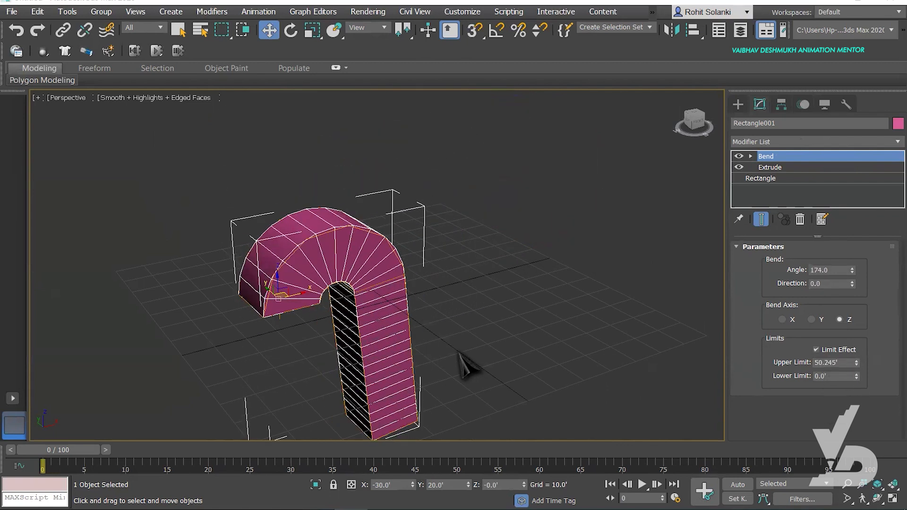
Vary the lower limit of the bend and set it to -50'
{"action": "middle_click_drag", "start_coordinate": [466, 364], "coordinate": [486, 324]}
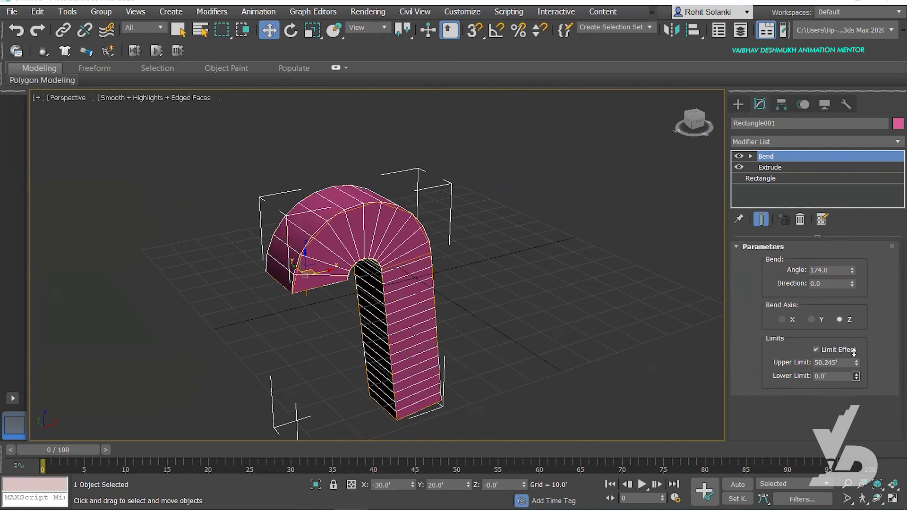
{"action": "left_click_drag", "start_coordinate": [856, 376], "coordinate": [204, 449]}
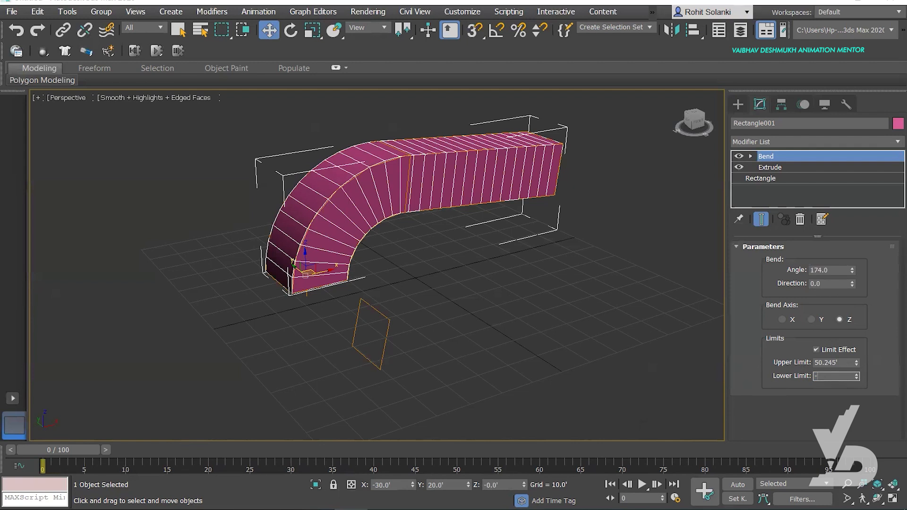
{"action": "key", "text": "Return"}
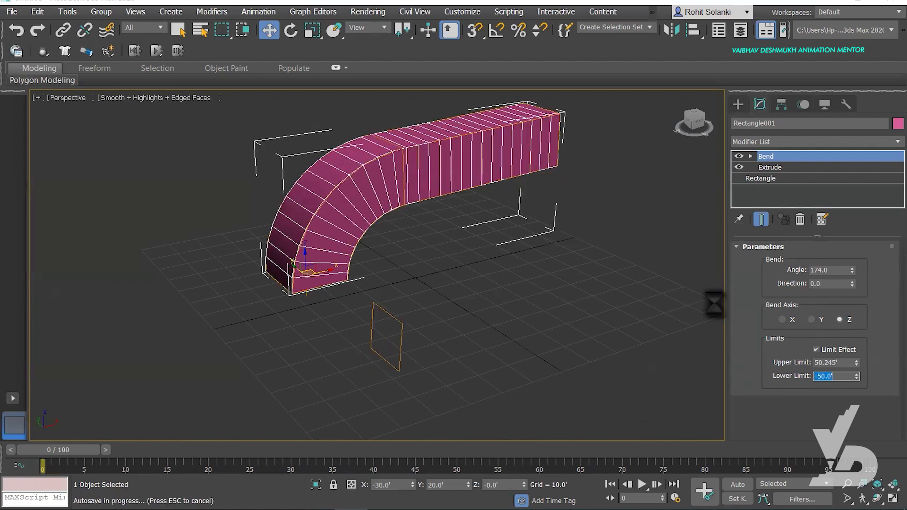
Set the bend's lower limit to -45' while viewing the column in the Front viewport
{"action": "middle_click_drag", "start_coordinate": [624, 266], "coordinate": [582, 228], "text": "alt"}
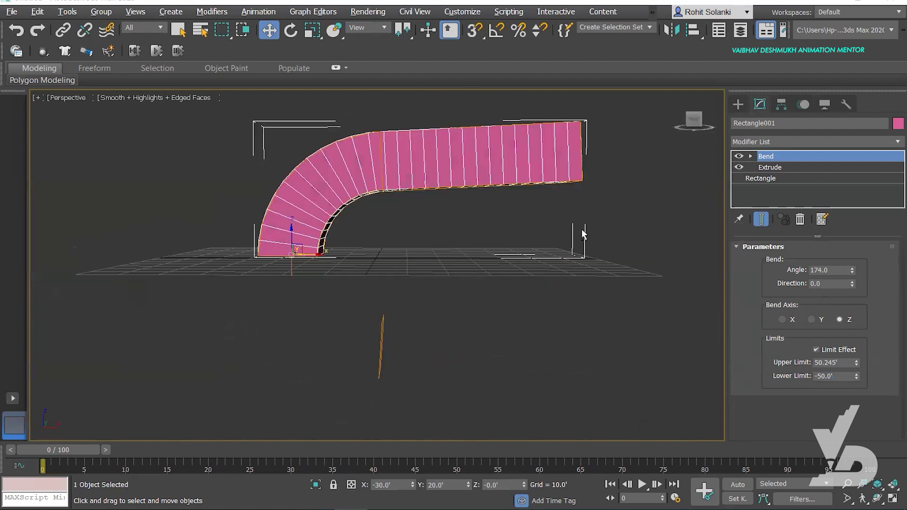
{"action": "middle_click_drag", "start_coordinate": [566, 259], "coordinate": [548, 241], "text": "alt"}
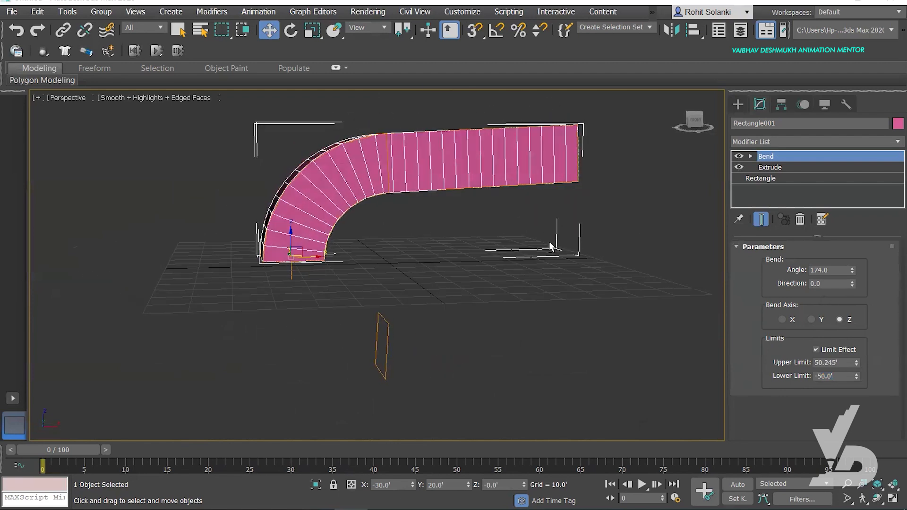
{"action": "key", "text": "alt+w"}
{"action": "left_click", "coordinate": [558, 177]}
{"action": "key", "text": "alt+w"}
{"action": "scroll", "coordinate": [453, 284], "scroll_direction": "up", "scroll_amount": 3}
{"action": "mouse_move", "coordinate": [855, 376]}
{"action": "left_mouse_down"}
{"action": "mouse_move", "coordinate": [855, 364]}
{"action": "mouse_move", "coordinate": [858, 372]}
{"action": "left_mouse_up"}
{"action": "double_click", "coordinate": [824, 376]}
{"action": "type", "text": "-45"}
{"action": "key", "text": "Return"}
{"action": "middle_click_drag", "start_coordinate": [508, 278], "coordinate": [497, 265]}
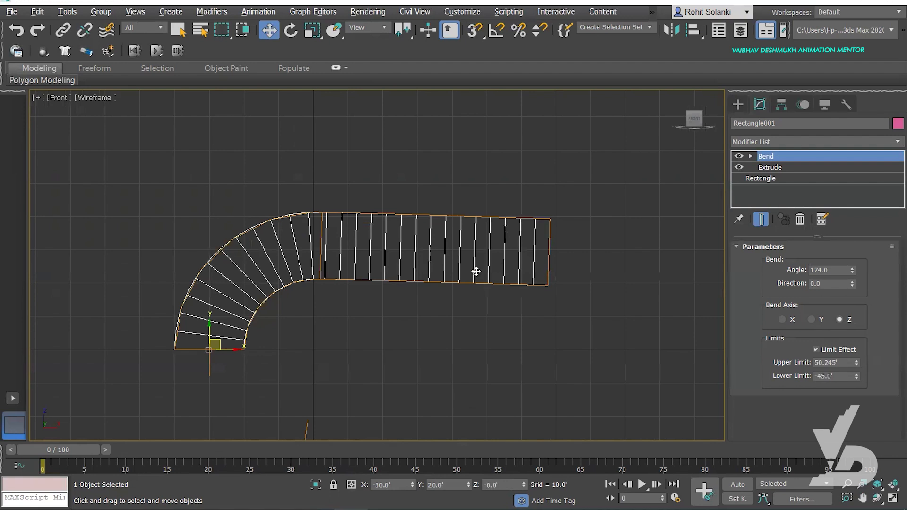
Return to the Perspective viewport, expand the Bend modifier's sub-objects and examine the column in wireframe display
{"action": "key", "text": "alt+w"}
{"action": "middle_click", "coordinate": [587, 360]}
{"action": "key", "text": "alt+w"}
{"action": "middle_click_drag", "start_coordinate": [522, 303], "coordinate": [505, 283], "text": "alt"}
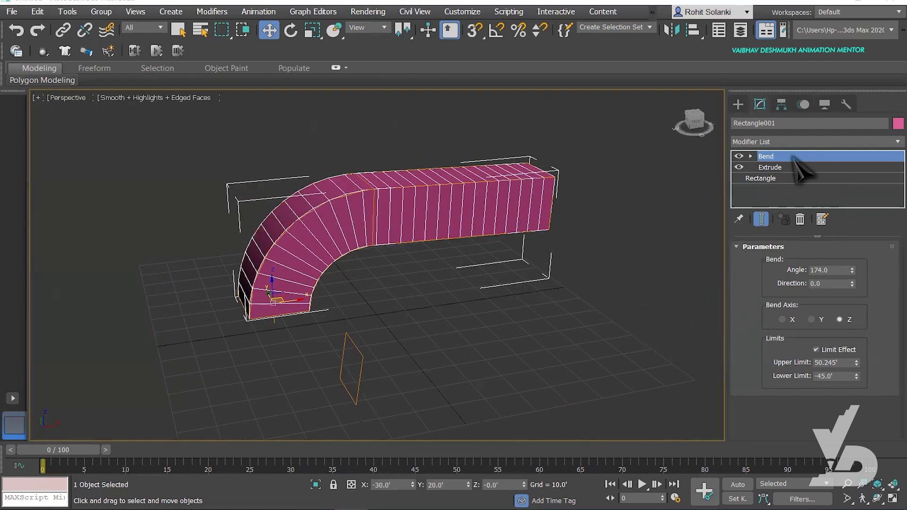
{"action": "left_click", "coordinate": [751, 157]}
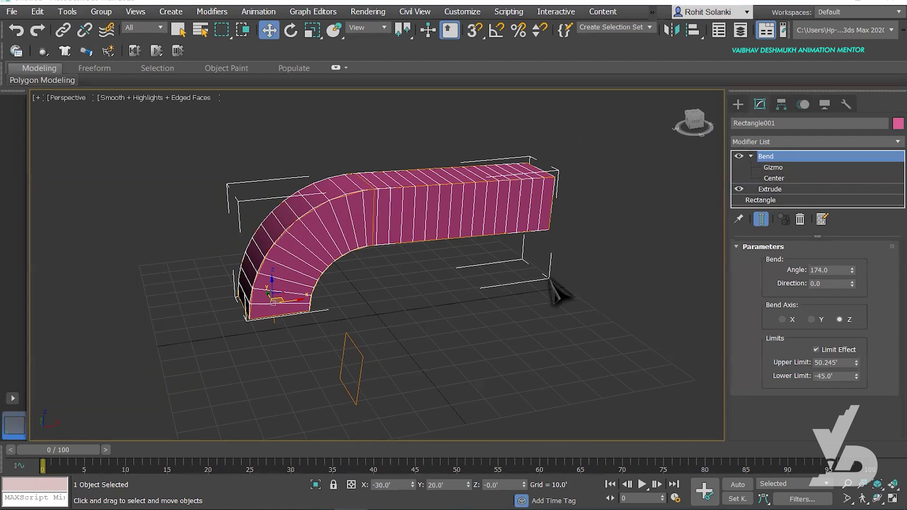
{"action": "key", "text": "F3"}
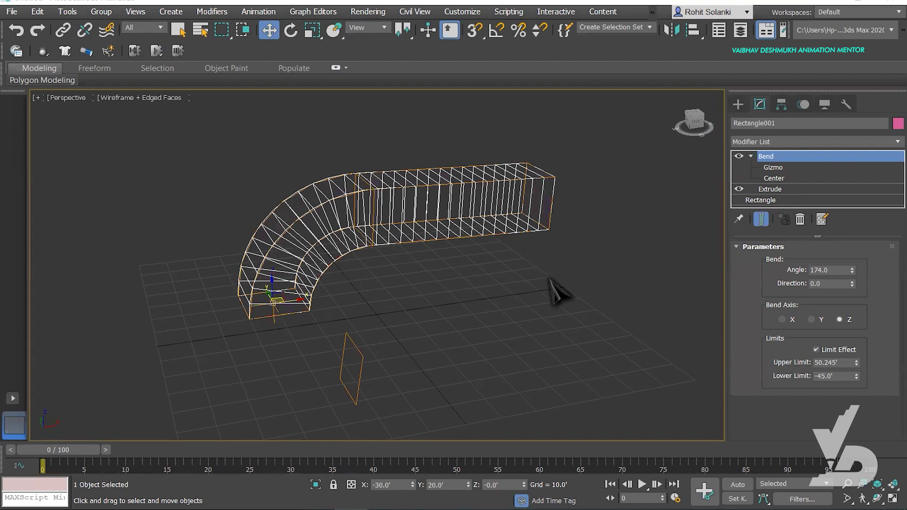
{"action": "scroll", "coordinate": [375, 303], "scroll_direction": "up", "scroll_amount": 6}
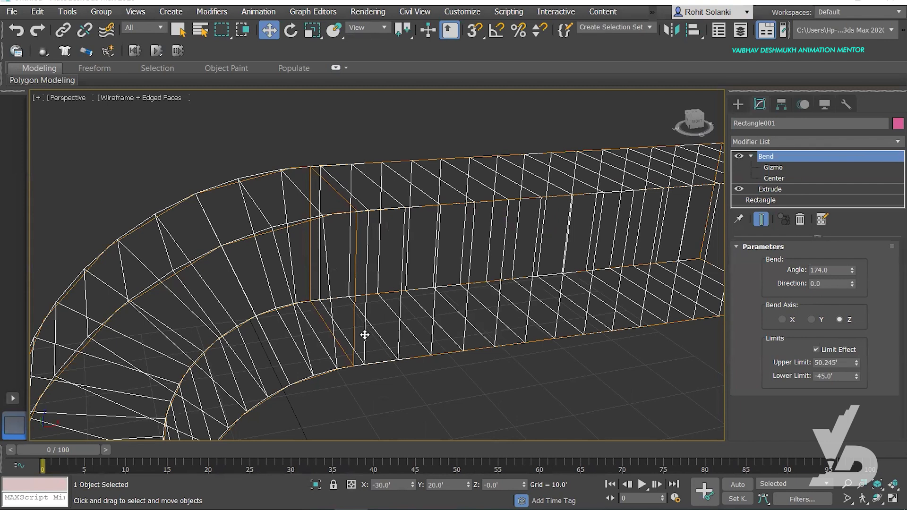
{"action": "scroll", "coordinate": [364, 334], "scroll_direction": "down", "scroll_amount": 5}
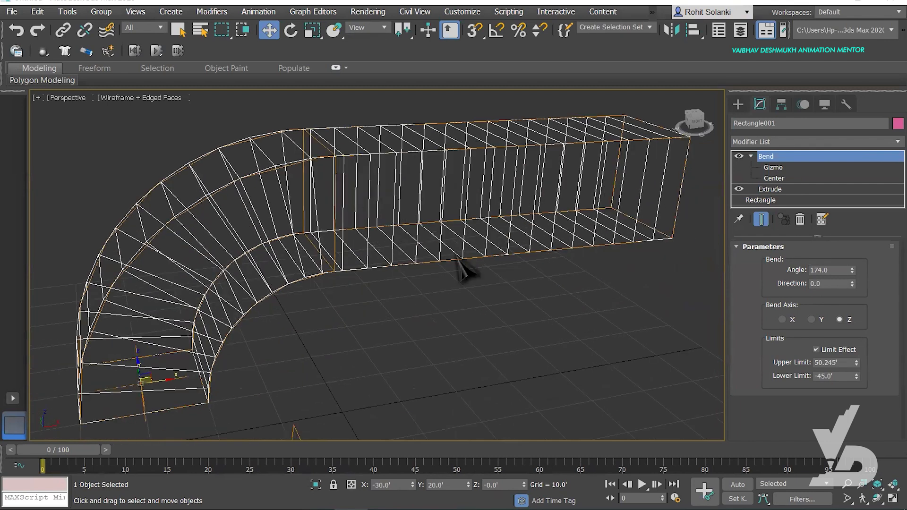
Select the Bend gizmo and raise it along Z to 51.054', and further to 130.478'
{"action": "left_click", "coordinate": [772, 167]}
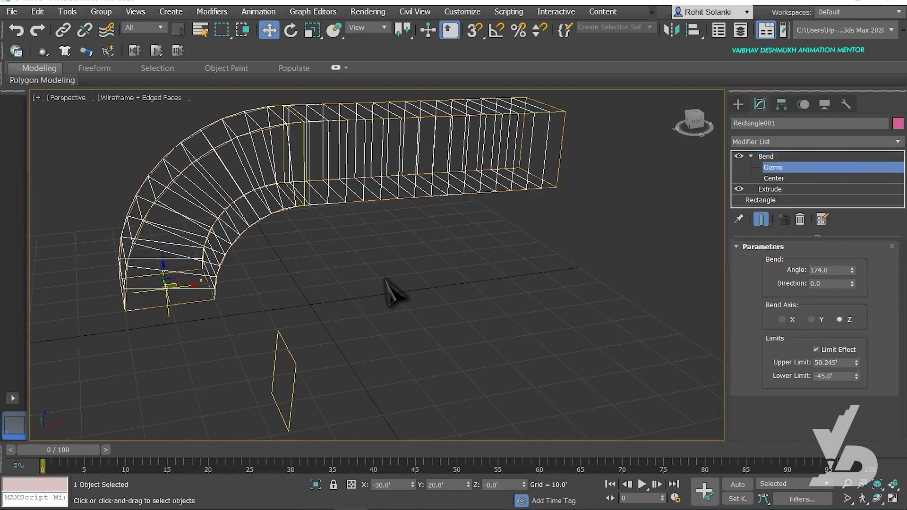
{"action": "scroll", "coordinate": [373, 288], "scroll_direction": "down", "scroll_amount": 2}
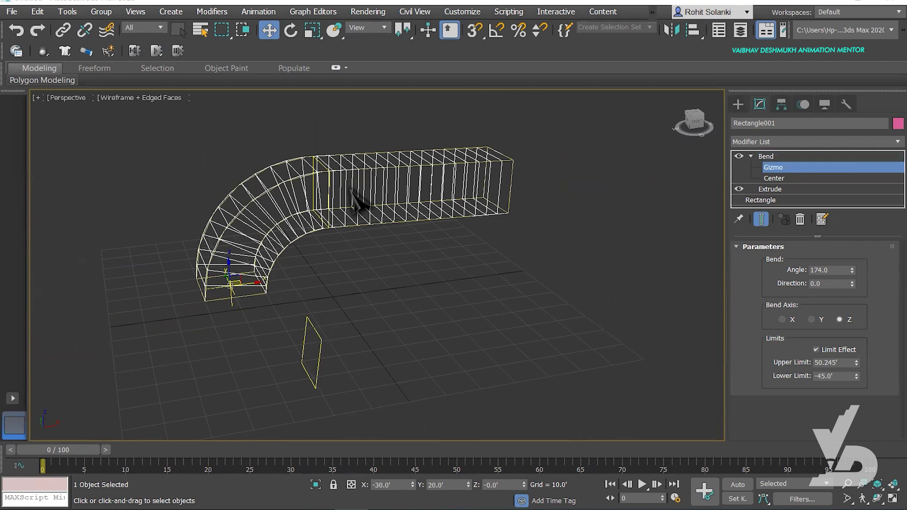
{"action": "left_click_drag", "start_coordinate": [229, 265], "coordinate": [231, 142]}
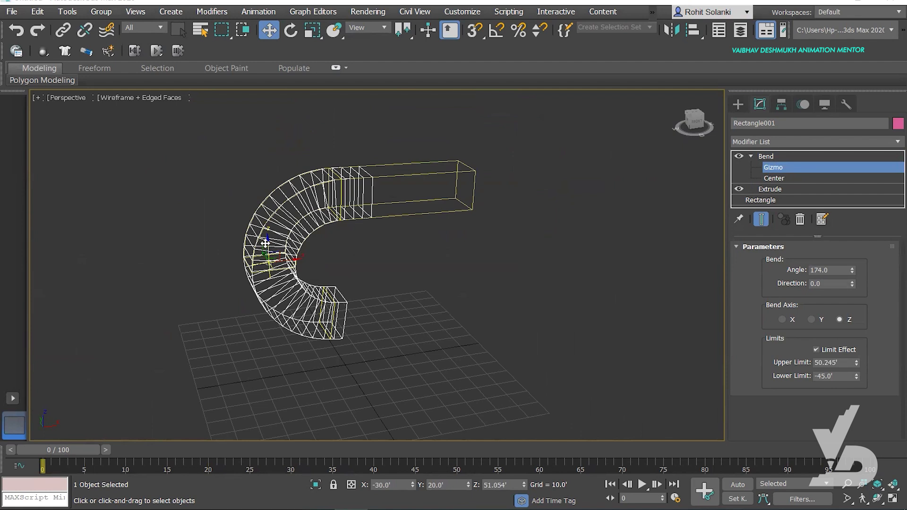
{"action": "left_click_drag", "start_coordinate": [265, 242], "coordinate": [280, 75]}
{"action": "middle_click_drag", "start_coordinate": [286, 265], "coordinate": [279, 425]}
{"action": "scroll", "coordinate": [320, 301], "scroll_direction": "down", "scroll_amount": 3}
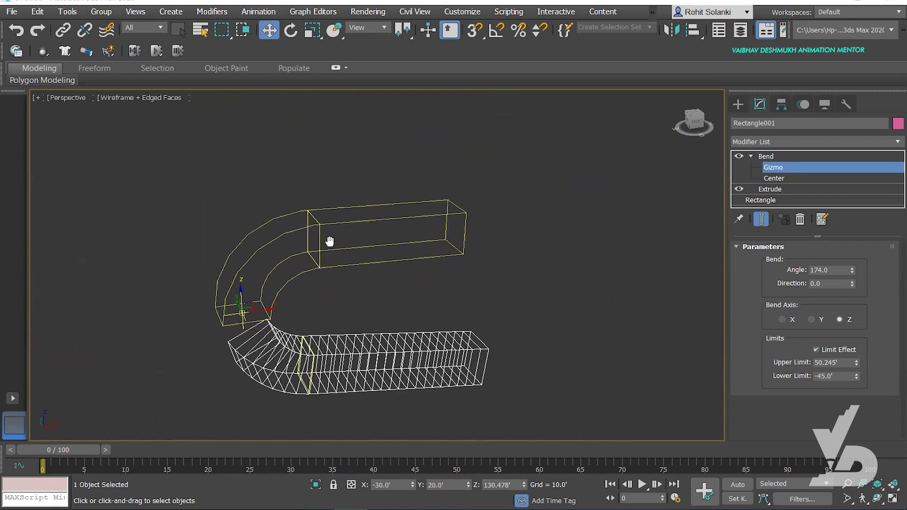
Restore the shaded display and slide the Bend gizmo along Z, trying 72.041' and bringing it back down to the column's base
{"action": "left_click_drag", "start_coordinate": [250, 254], "coordinate": [263, 406]}
{"action": "key", "text": "F3"}
{"action": "middle_click_drag", "start_coordinate": [347, 352], "coordinate": [319, 263]}
{"action": "scroll", "coordinate": [238, 346], "scroll_direction": "up", "scroll_amount": 3}
{"action": "middle_click_drag", "start_coordinate": [240, 340], "coordinate": [241, 374]}
{"action": "left_click_drag", "start_coordinate": [234, 331], "coordinate": [451, 124]}
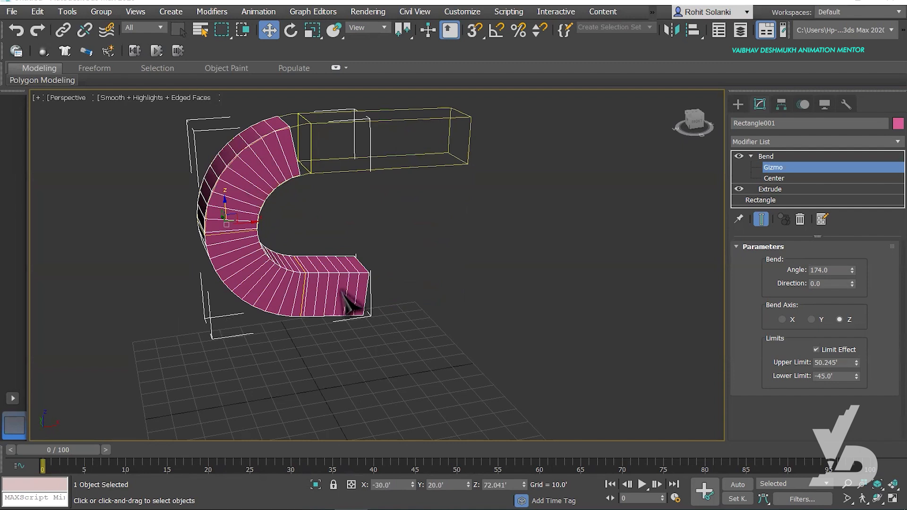
{"action": "middle_click_drag", "start_coordinate": [347, 274], "coordinate": [292, 311]}
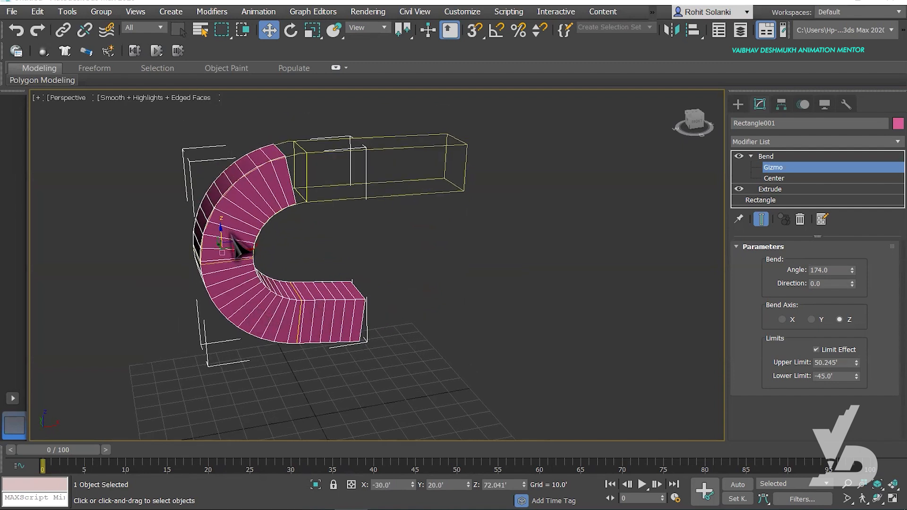
{"action": "left_click_drag", "start_coordinate": [222, 230], "coordinate": [315, 317]}
{"action": "middle_click_drag", "start_coordinate": [315, 317], "coordinate": [312, 342], "text": "alt"}
Move the Bend center to X -10.402', Z -5.936', and try further shifts of it without keeping them
{"action": "left_click", "coordinate": [777, 180]}
{"action": "left_click_drag", "start_coordinate": [349, 320], "coordinate": [387, 336]}
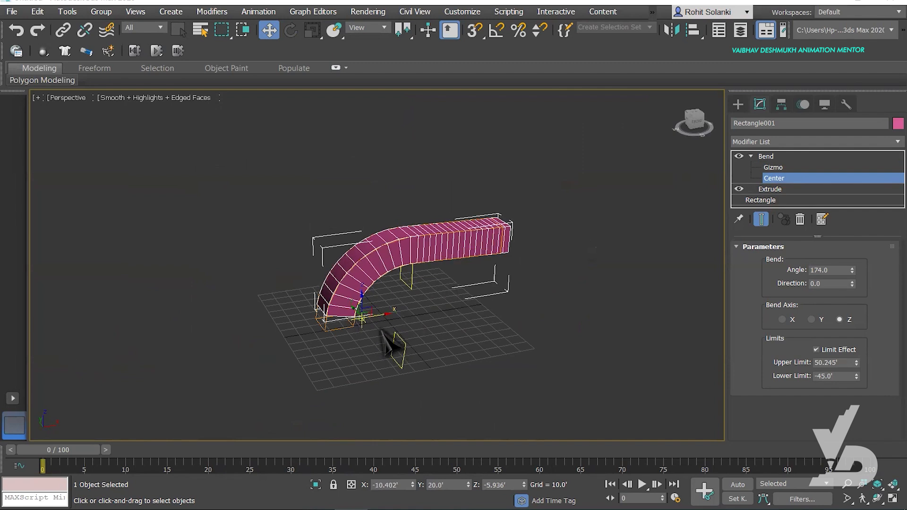
{"action": "middle_click_drag", "start_coordinate": [361, 331], "coordinate": [358, 324], "text": "alt"}
{"action": "left_click_drag", "start_coordinate": [354, 312], "coordinate": [443, 336]}
{"action": "key", "text": "ctrl+z"}
{"action": "middle_click_drag", "start_coordinate": [518, 338], "coordinate": [378, 307], "text": "alt"}
{"action": "key", "text": "shift+z"}
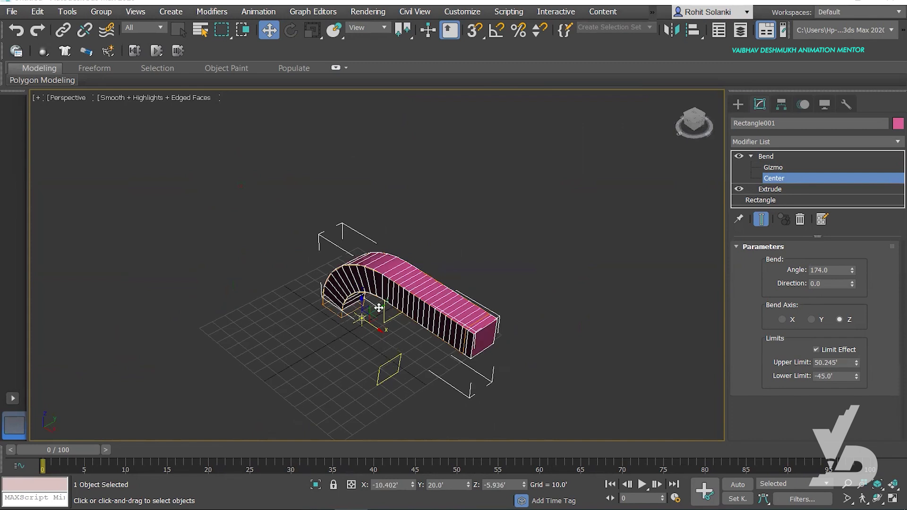
{"action": "left_click_drag", "start_coordinate": [379, 311], "coordinate": [247, 367]}
{"action": "middle_click_drag", "start_coordinate": [323, 394], "coordinate": [446, 336], "text": "alt"}
{"action": "scroll", "coordinate": [414, 368], "scroll_direction": "up", "scroll_amount": 3}
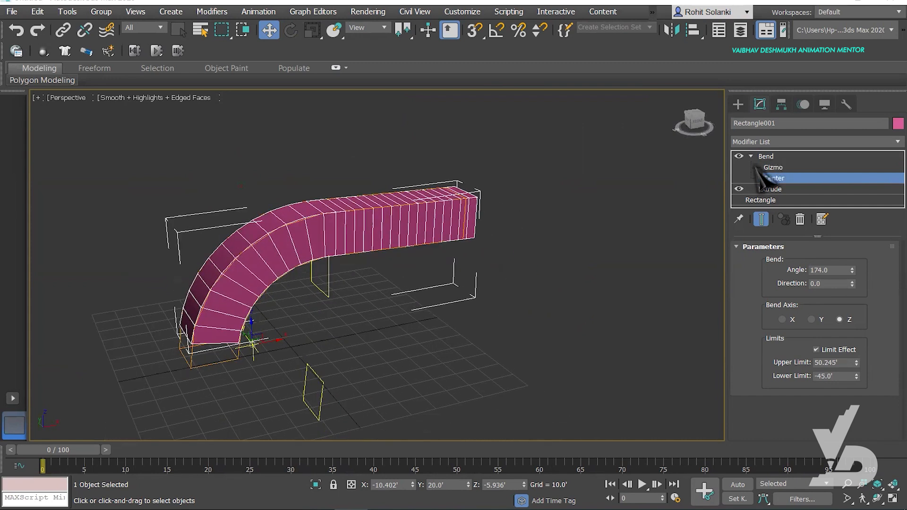
Toggle the Bend modifier's effect off and on, and delete Bend from the modifier stack
{"action": "left_click", "coordinate": [765, 156]}
{"action": "left_click", "coordinate": [738, 156]}
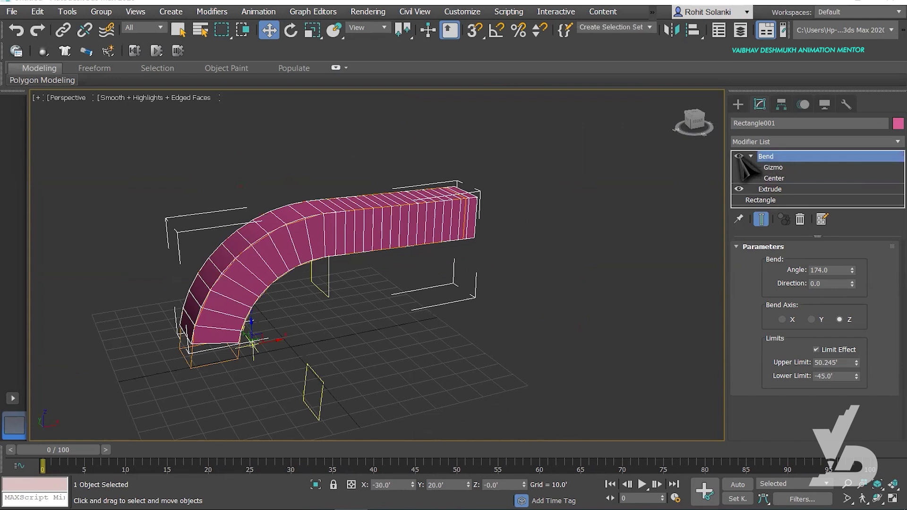
{"action": "left_click", "coordinate": [738, 156]}
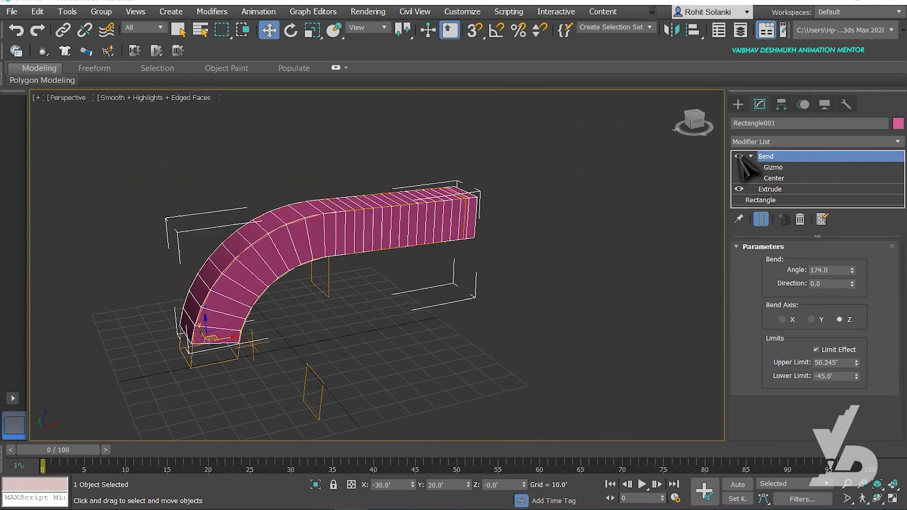
{"action": "right_click", "coordinate": [815, 158]}
{"action": "left_click", "coordinate": [778, 178]}
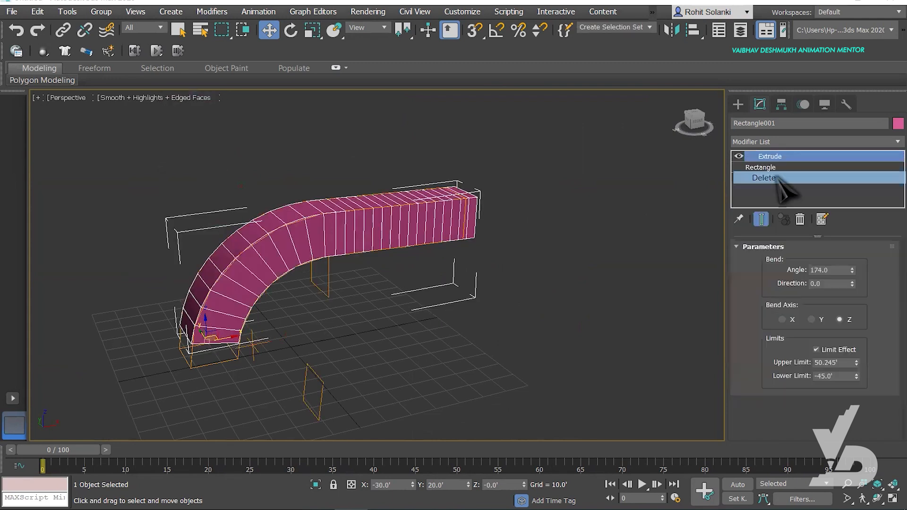
{"action": "middle_click_drag", "start_coordinate": [466, 280], "coordinate": [587, 344], "text": "alt"}
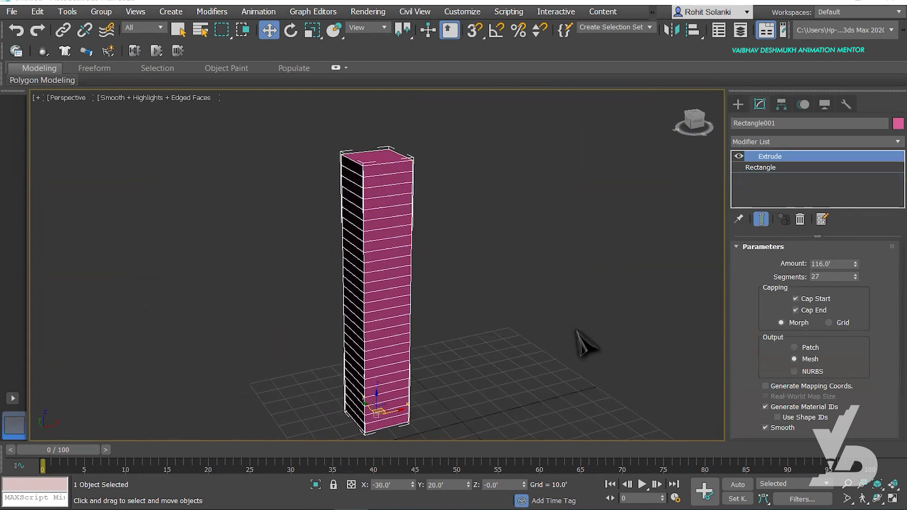
Add a Twist modifier to the column and set the twist angle to 207.5
{"action": "left_click", "coordinate": [800, 141]}
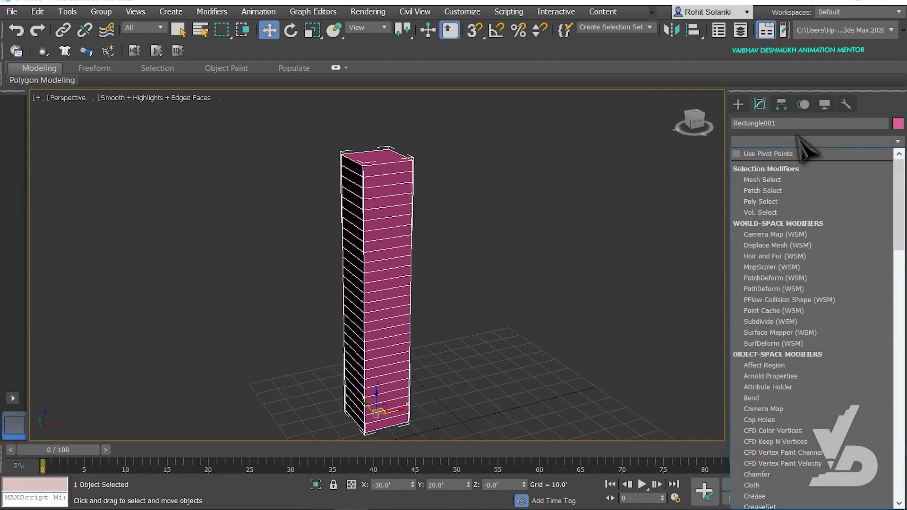
{"action": "type", "text": "tw"}
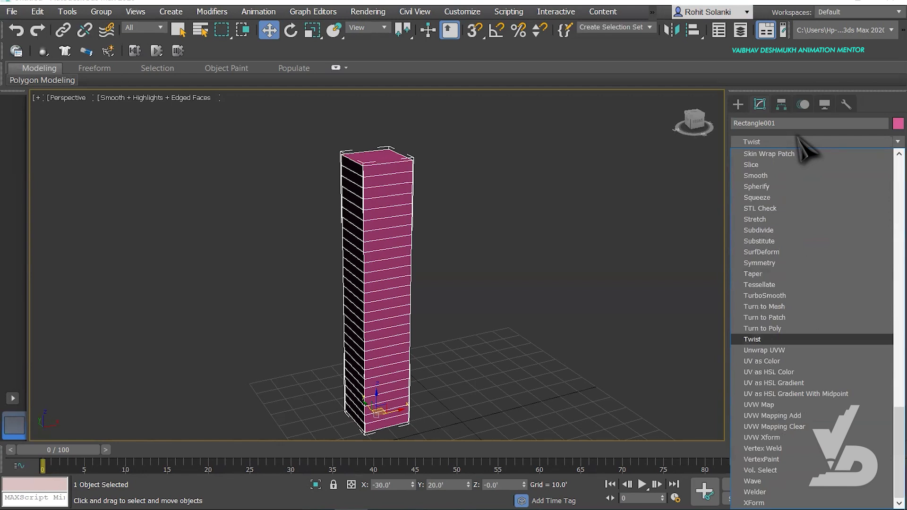
{"action": "key", "text": "Return"}
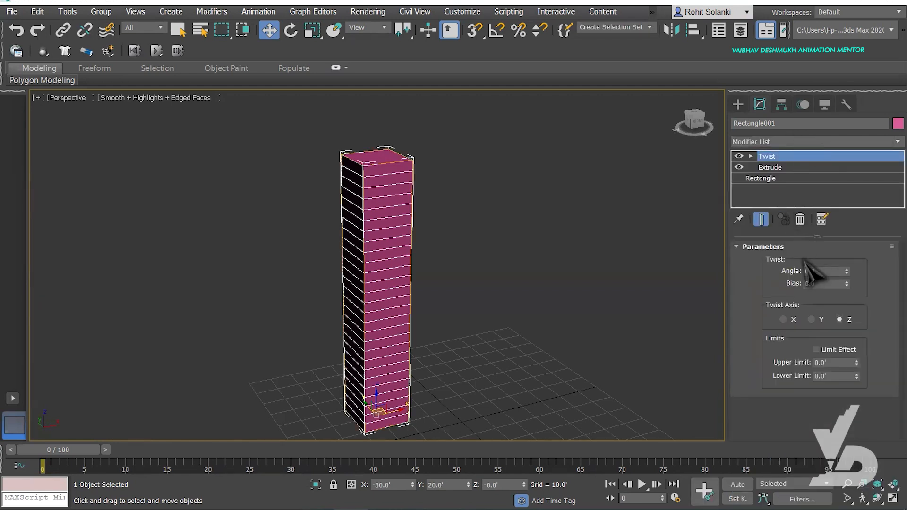
{"action": "left_click_drag", "start_coordinate": [846, 271], "coordinate": [833, 66]}
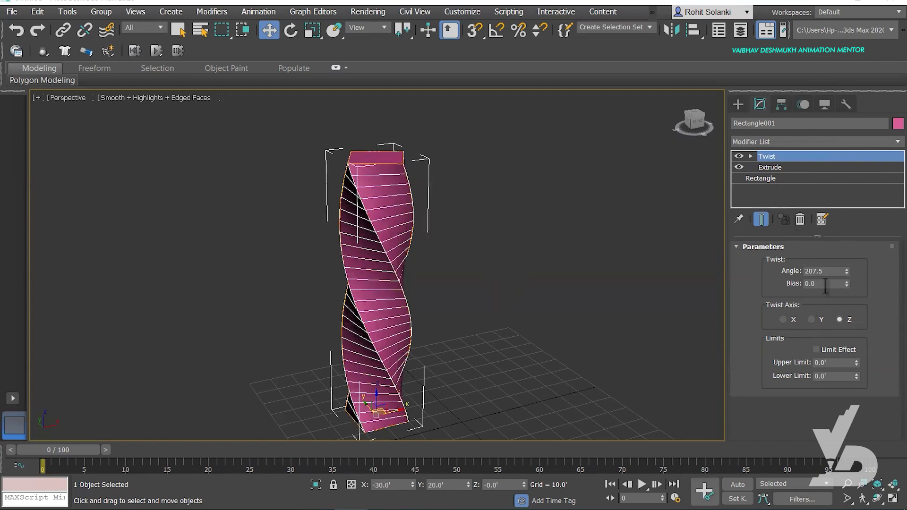
Try a twist bias of -14 and undo it, and try the Y and X twist axes before returning to Z
{"action": "left_click_drag", "start_coordinate": [847, 283], "coordinate": [776, 295]}
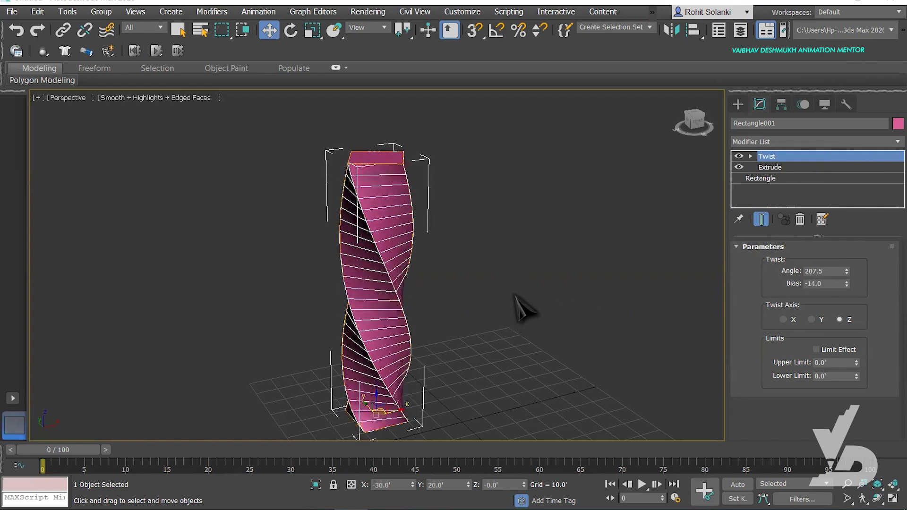
{"action": "key", "text": "ctrl+z"}
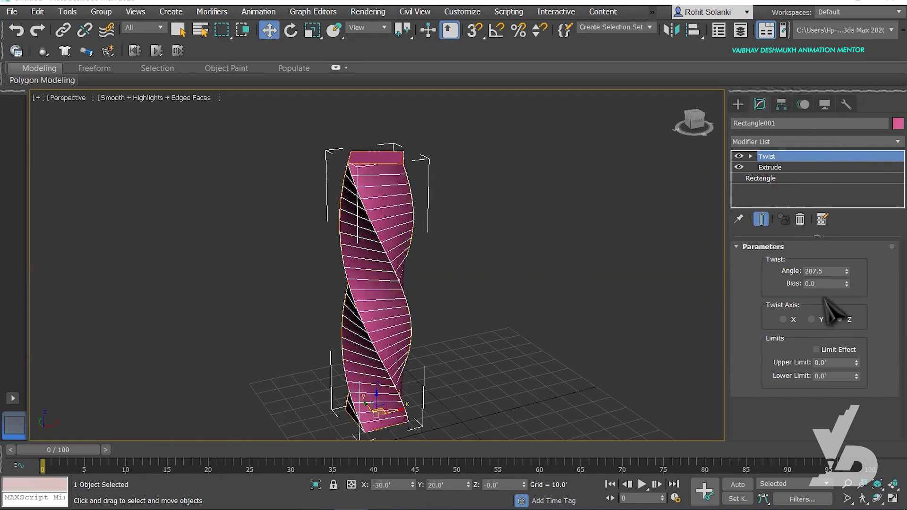
{"action": "left_click", "coordinate": [811, 320]}
{"action": "middle_click_drag", "start_coordinate": [420, 329], "coordinate": [455, 190]}
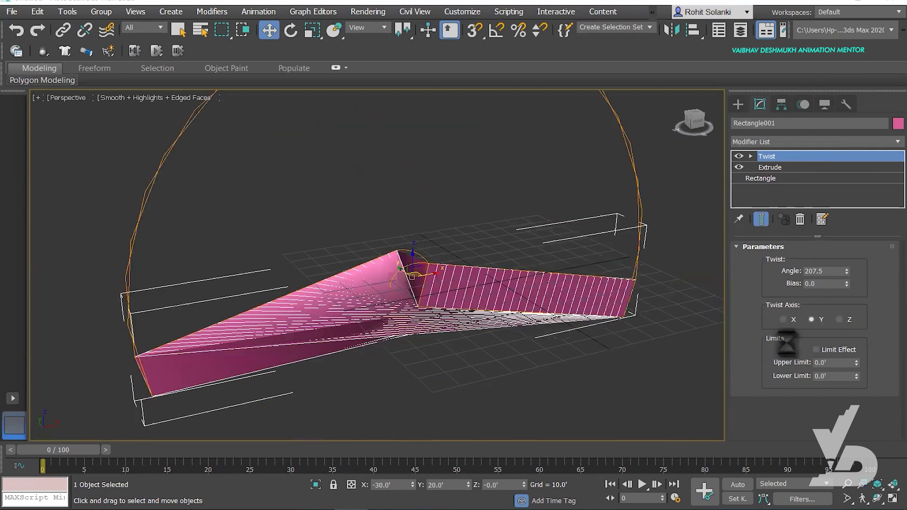
{"action": "left_click", "coordinate": [783, 319]}
{"action": "middle_click_drag", "start_coordinate": [547, 317], "coordinate": [514, 322]}
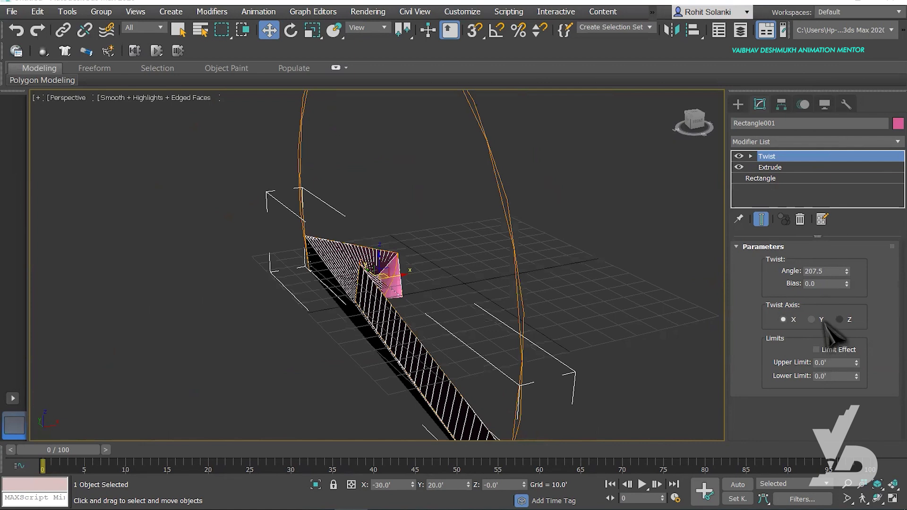
{"action": "left_click", "coordinate": [839, 320]}
{"action": "scroll", "coordinate": [490, 359], "scroll_direction": "down", "scroll_amount": 5}
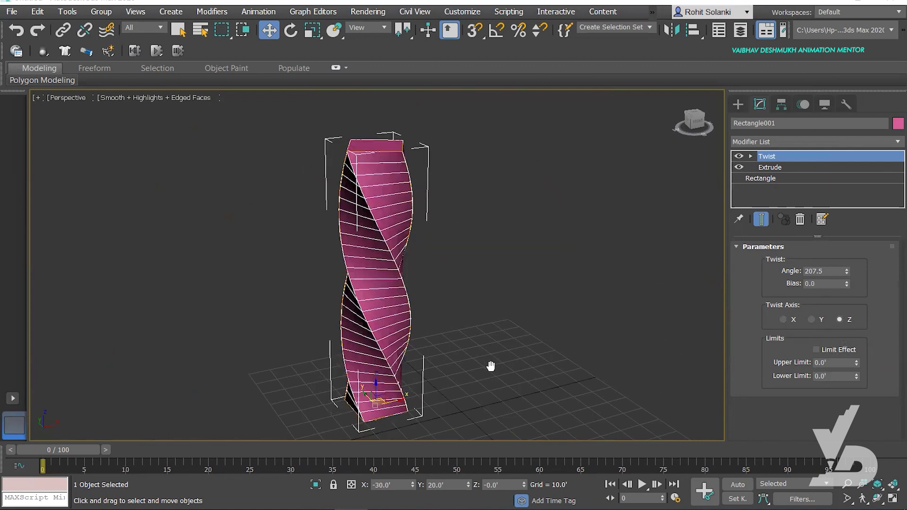
Enable Limit Effect for the twist with an upper limit of 74.33' and raise the twist angle to 418.5
{"action": "left_click", "coordinate": [815, 349]}
{"action": "left_click_drag", "start_coordinate": [855, 363], "coordinate": [848, 92]}
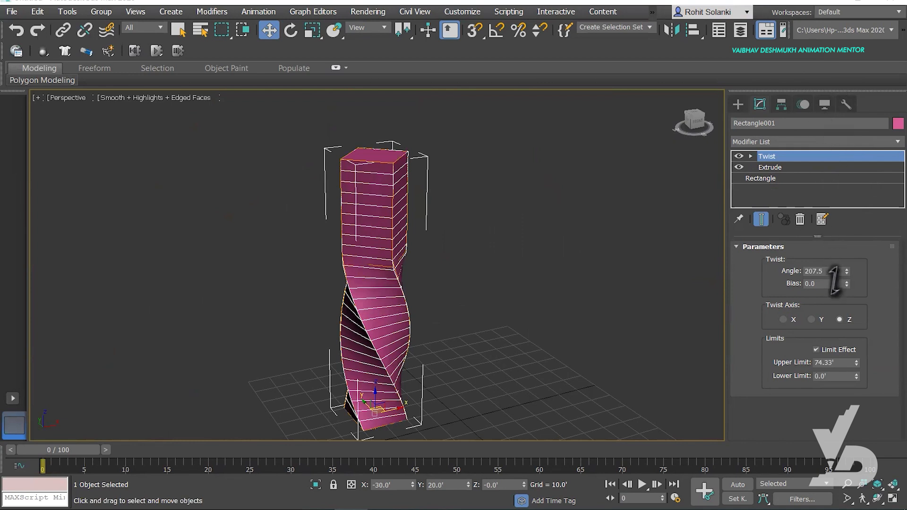
{"action": "left_click_drag", "start_coordinate": [845, 271], "coordinate": [840, 49]}
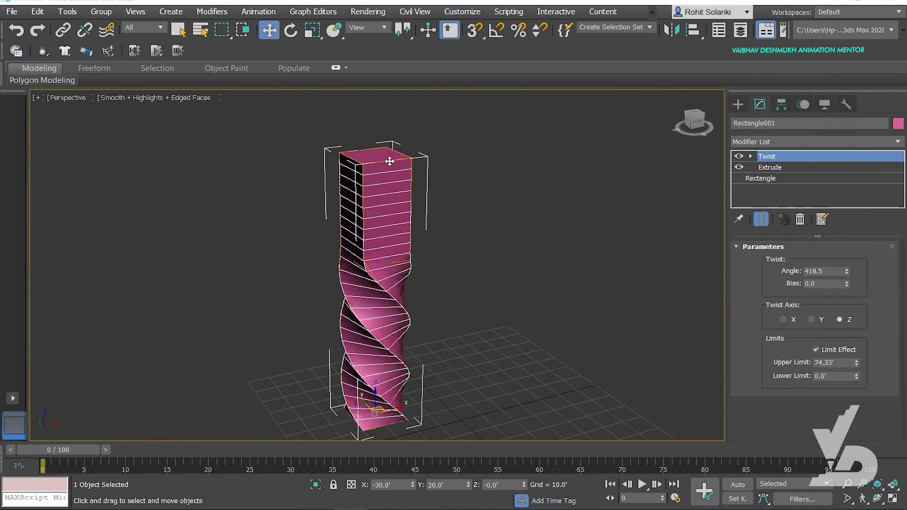
{"action": "middle_click_drag", "start_coordinate": [428, 295], "coordinate": [451, 289]}
Add a Taper modifier on top of the Twist modifier
{"action": "left_click", "coordinate": [781, 142]}
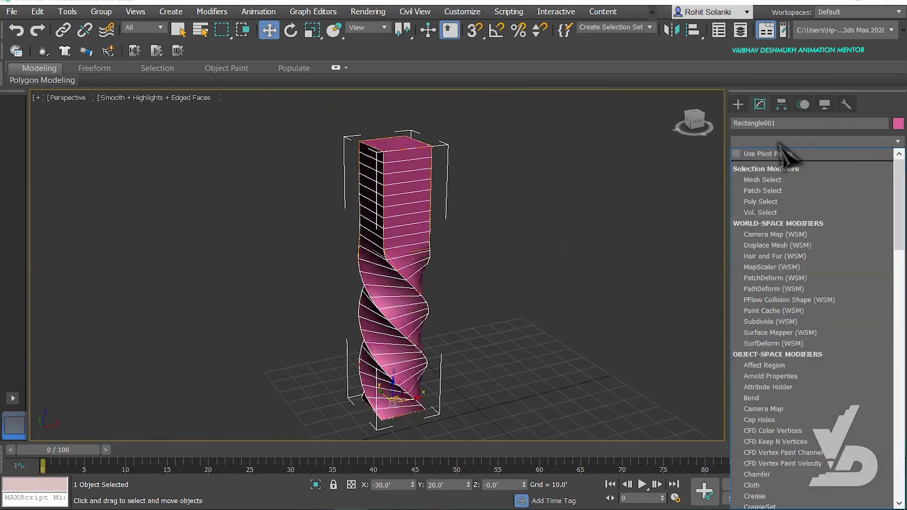
{"action": "key", "text": "t"}
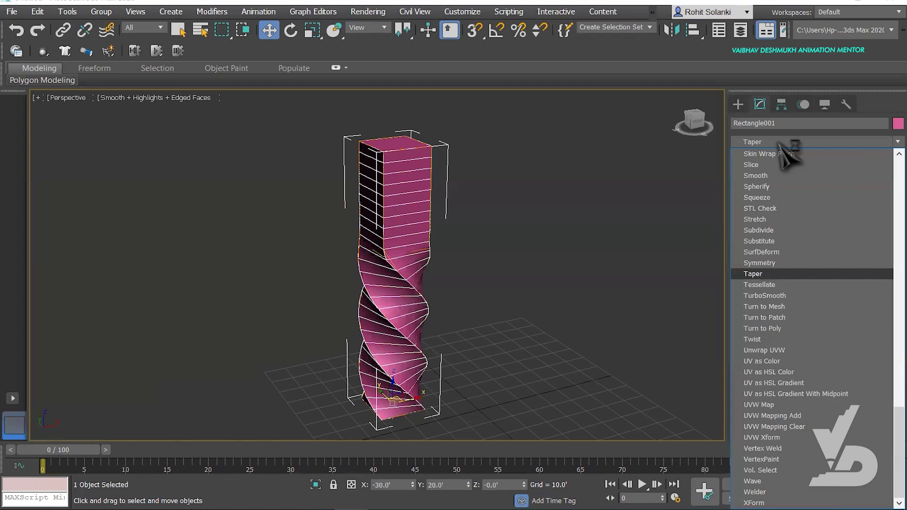
{"action": "key", "text": "Return"}
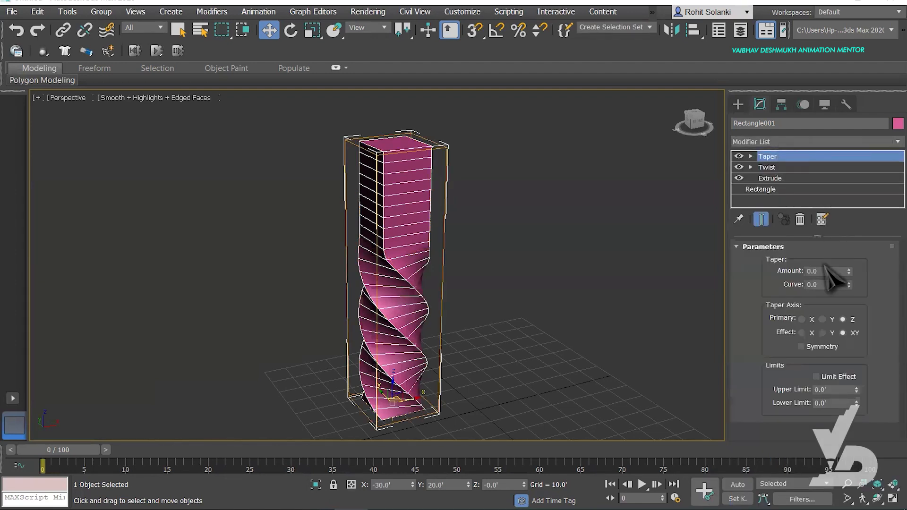
Set the column's taper amount to -0.99 and inspect the tapered, twisted faces up close
{"action": "left_click_drag", "start_coordinate": [847, 271], "coordinate": [837, 320]}
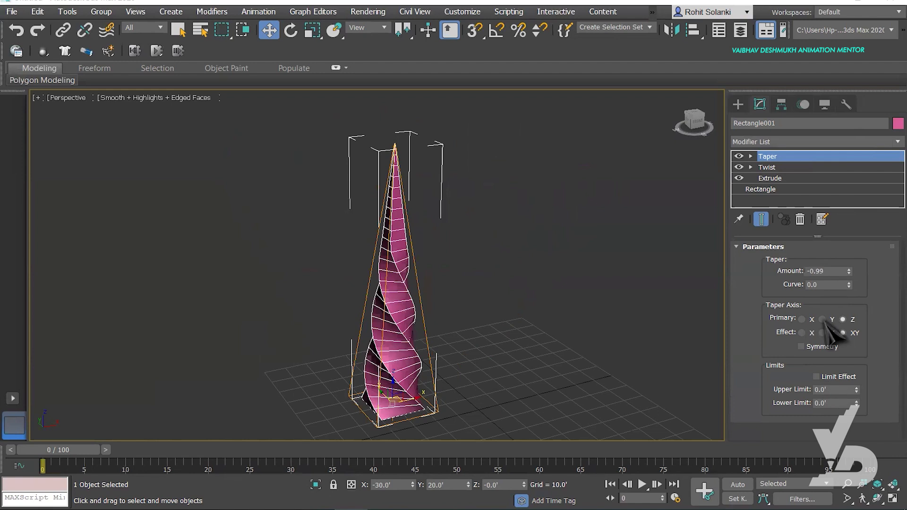
{"action": "middle_click_drag", "start_coordinate": [488, 244], "coordinate": [480, 242]}
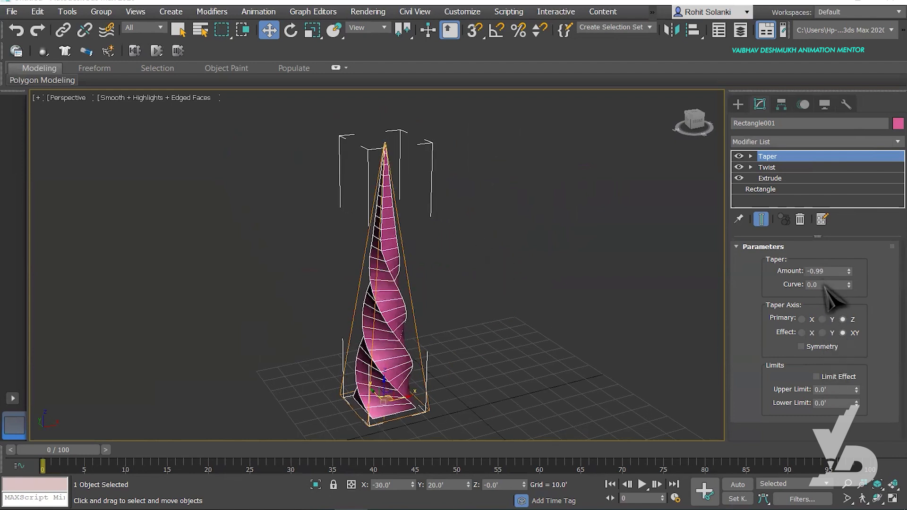
{"action": "left_click", "coordinate": [553, 305]}
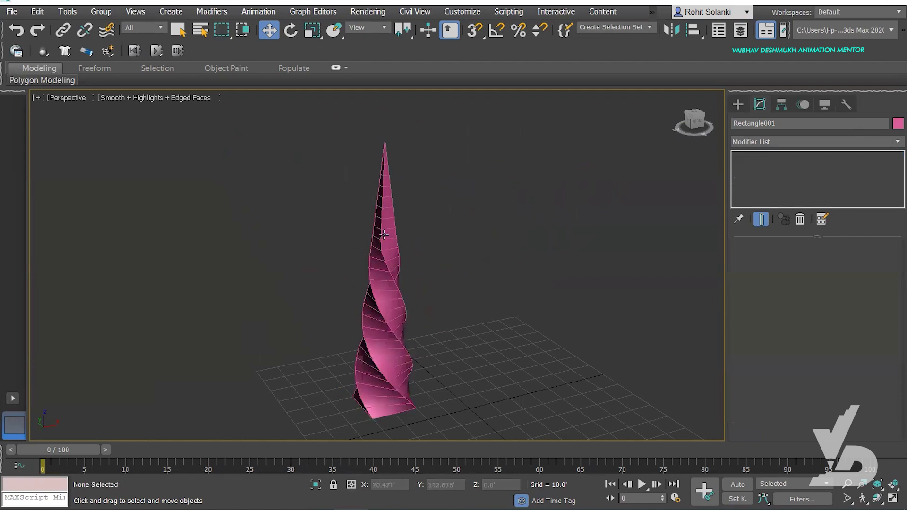
{"action": "scroll", "coordinate": [391, 248], "scroll_direction": "up", "scroll_amount": 8}
{"action": "scroll", "coordinate": [441, 356], "scroll_direction": "down", "scroll_amount": 6}
{"action": "scroll", "coordinate": [435, 199], "scroll_direction": "up", "scroll_amount": 5}
{"action": "middle_click_drag", "start_coordinate": [435, 198], "coordinate": [441, 445]}
{"action": "scroll", "coordinate": [442, 425], "scroll_direction": "down", "scroll_amount": 2}
{"action": "left_click", "coordinate": [461, 271]}
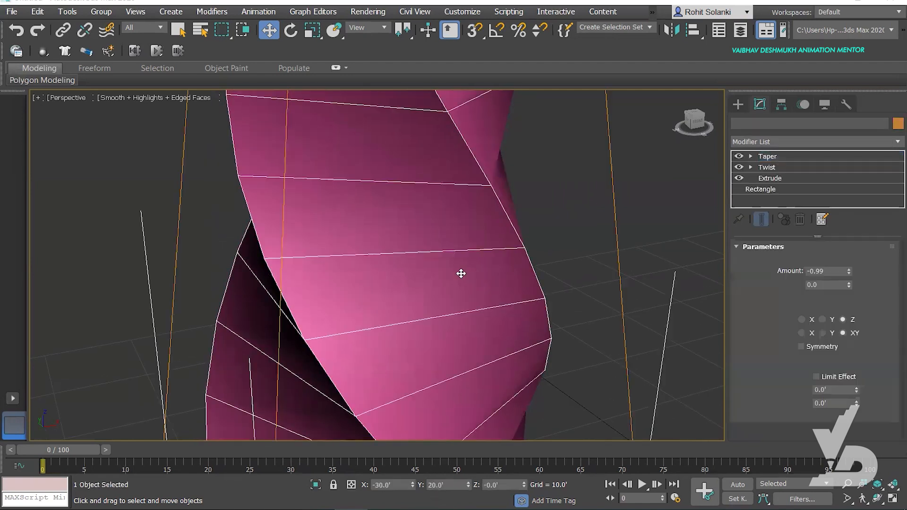
{"action": "scroll", "coordinate": [486, 304], "scroll_direction": "down", "scroll_amount": 6}
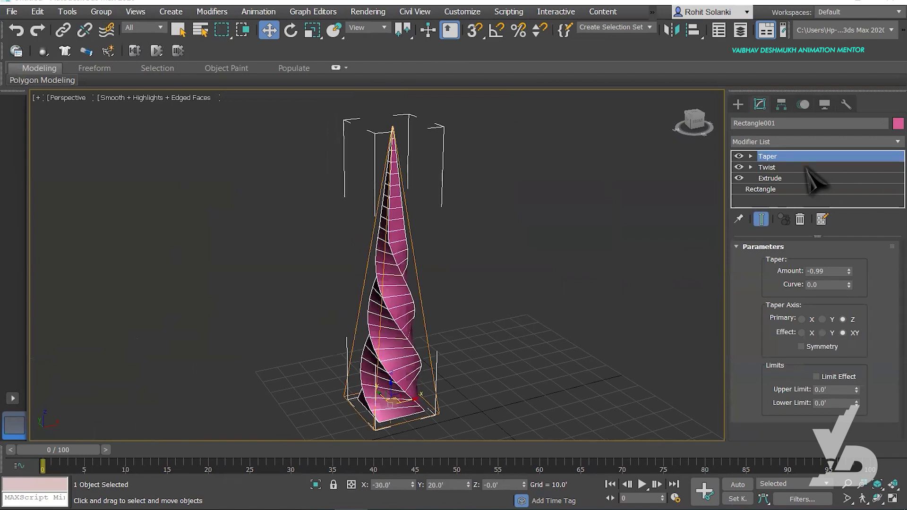
Try lowering the Taper gizmo well below the column along Z, and move it back up to about 5.21' at the base
{"action": "left_click", "coordinate": [750, 156]}
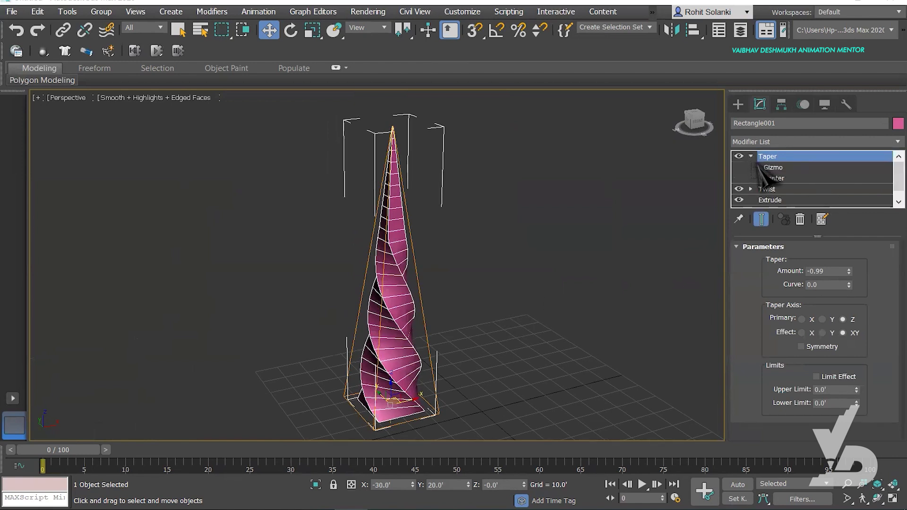
{"action": "left_click", "coordinate": [773, 167]}
{"action": "scroll", "coordinate": [402, 341], "scroll_direction": "down", "scroll_amount": 3}
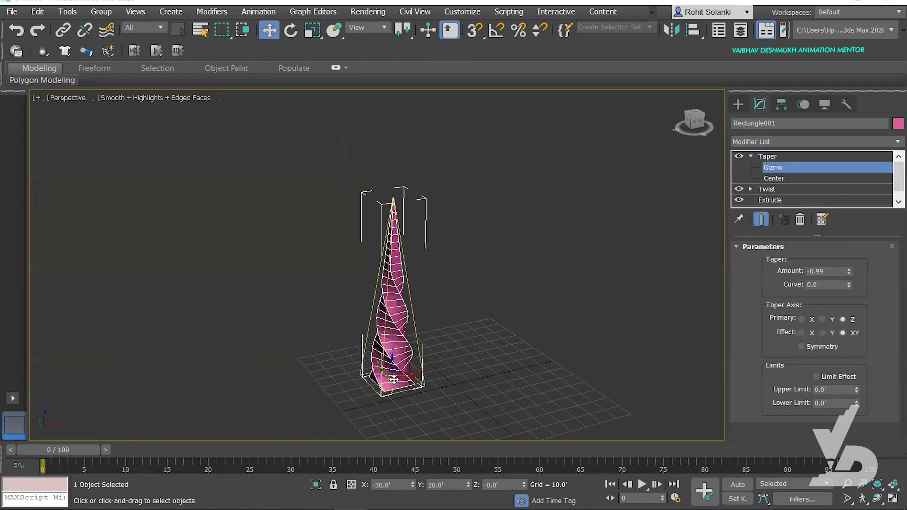
{"action": "left_click_drag", "start_coordinate": [392, 361], "coordinate": [388, 425]}
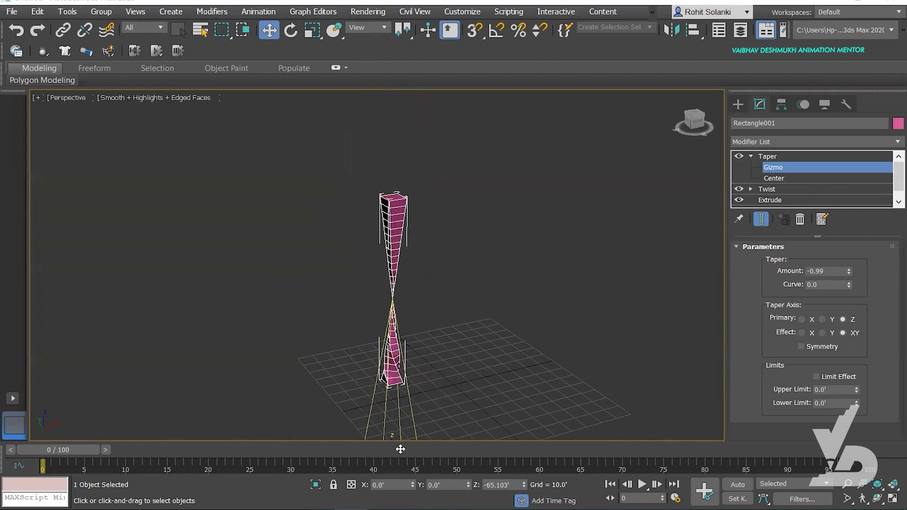
{"action": "middle_click_drag", "start_coordinate": [415, 348], "coordinate": [393, 373]}
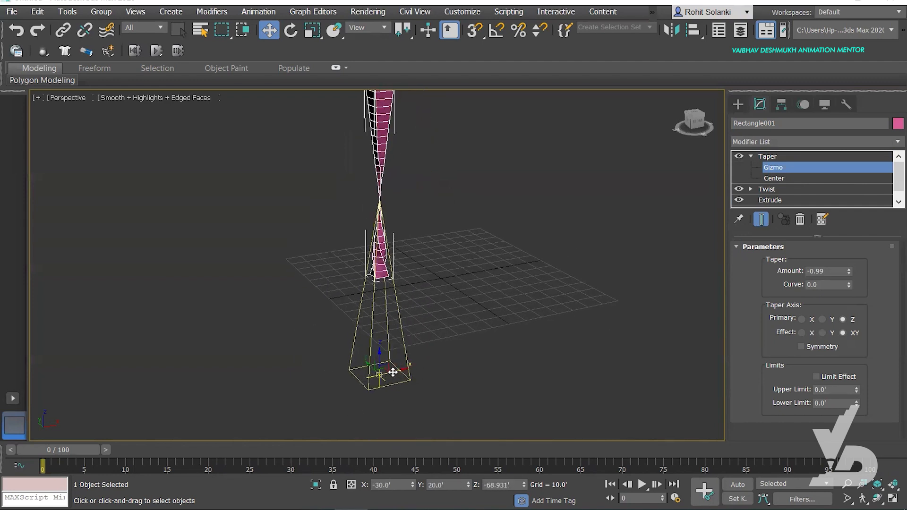
{"action": "left_click_drag", "start_coordinate": [379, 364], "coordinate": [385, 246]}
{"action": "scroll", "coordinate": [397, 289], "scroll_direction": "up", "scroll_amount": 4}
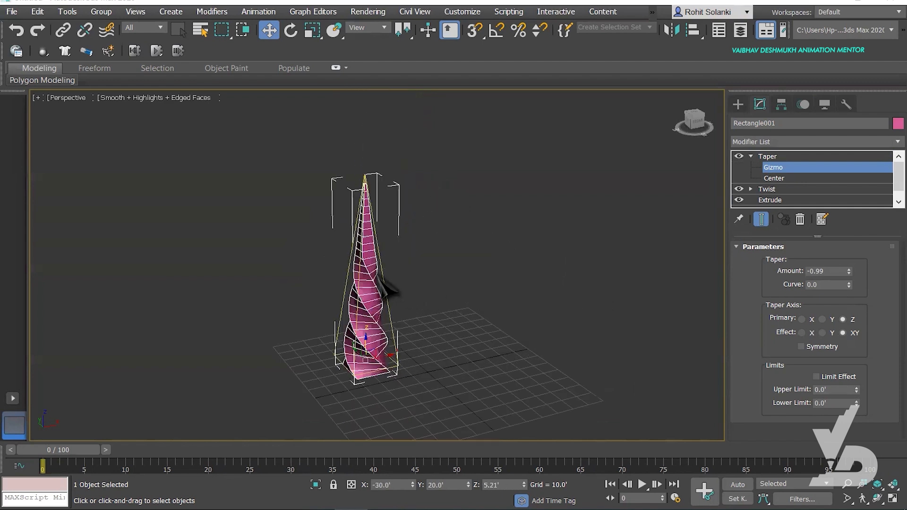
Try shifting the taper sideways off the column at sub-object level, undo the move, and leave the Center level
{"action": "left_click_drag", "start_coordinate": [381, 379], "coordinate": [545, 345]}
{"action": "left_click", "coordinate": [774, 178]}
{"action": "key", "text": "ctrl+z"}
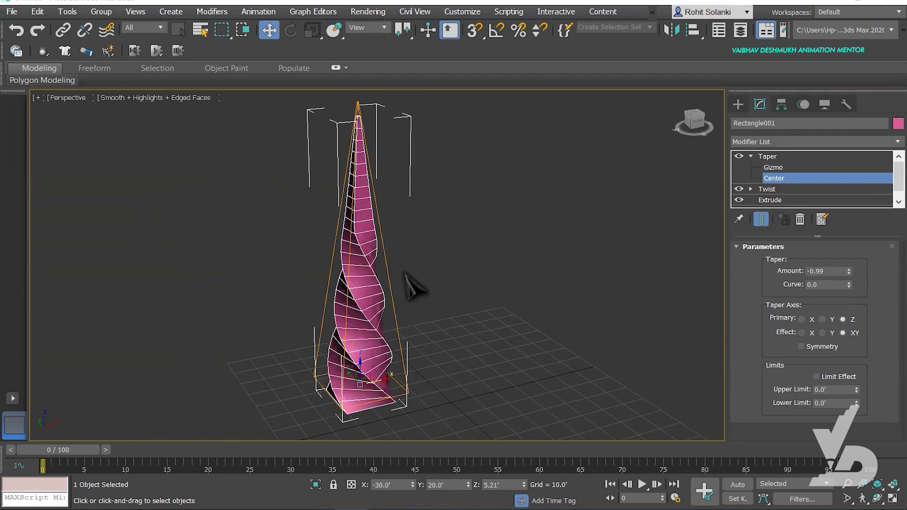
{"action": "middle_click_drag", "start_coordinate": [437, 232], "coordinate": [427, 257]}
{"action": "left_click", "coordinate": [750, 156]}
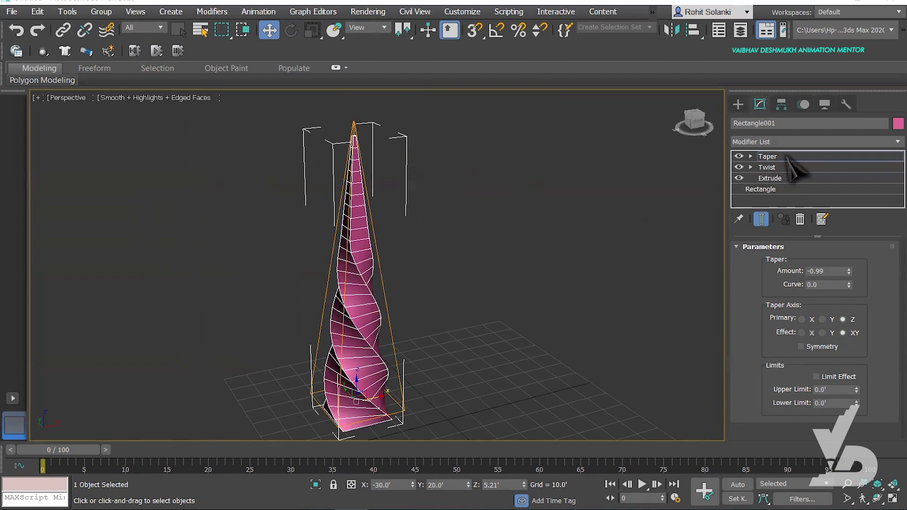
Review the Taper, Twist and Extrude entries in the modifier stack and switch each one's effect off and back on
{"action": "left_click", "coordinate": [788, 158]}
{"action": "left_click", "coordinate": [787, 168]}
{"action": "left_click", "coordinate": [787, 178]}
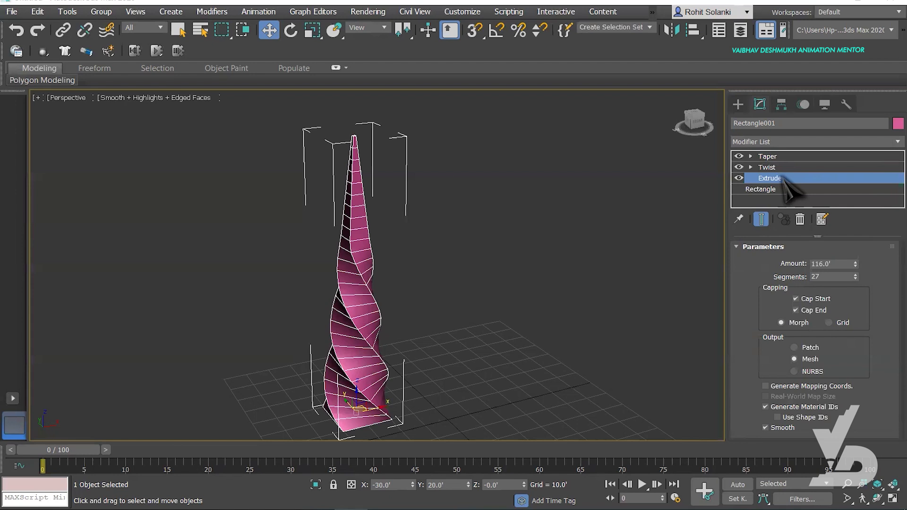
{"action": "left_click", "coordinate": [739, 157]}
{"action": "left_click", "coordinate": [739, 156]}
{"action": "left_click", "coordinate": [738, 167]}
{"action": "left_click", "coordinate": [739, 168]}
{"action": "left_click", "coordinate": [739, 178]}
{"action": "left_click", "coordinate": [739, 178]}
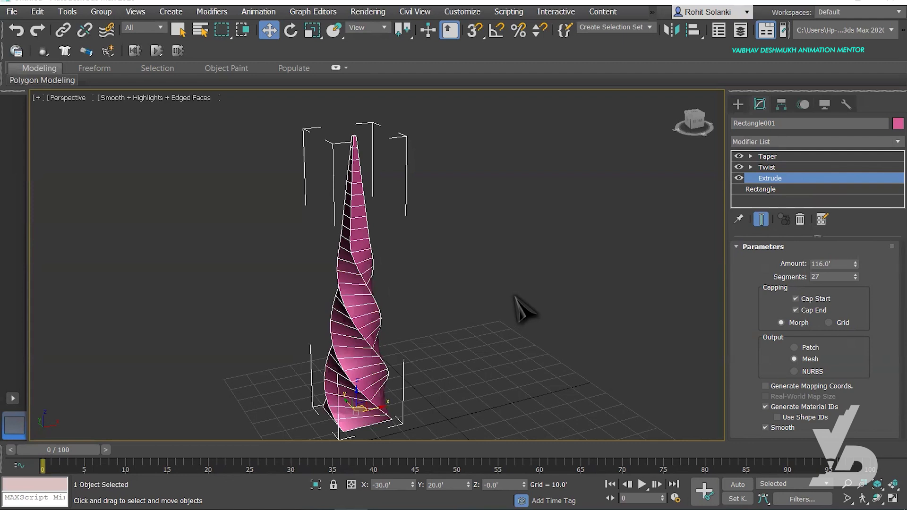
{"action": "left_click", "coordinate": [779, 167]}
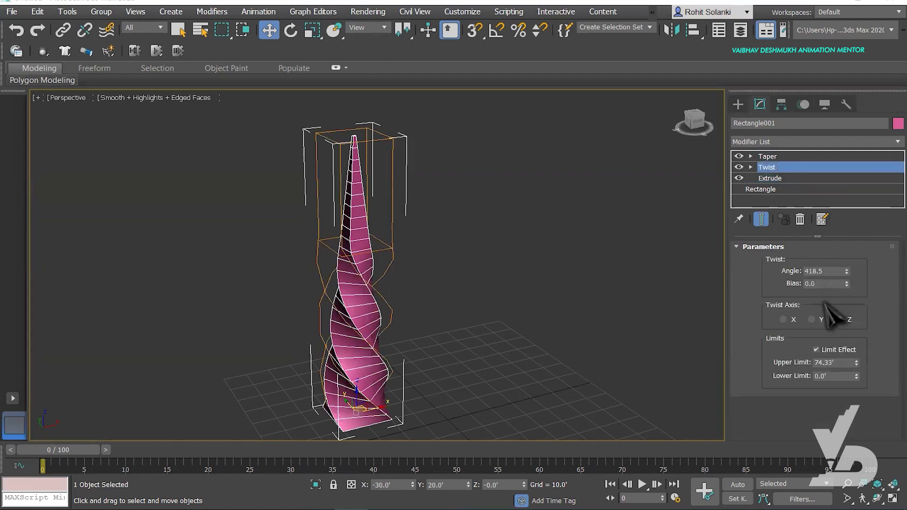
Try different Taper curve values on the column, including -9.89 and the full bulge of 10.0
{"action": "left_click", "coordinate": [792, 156]}
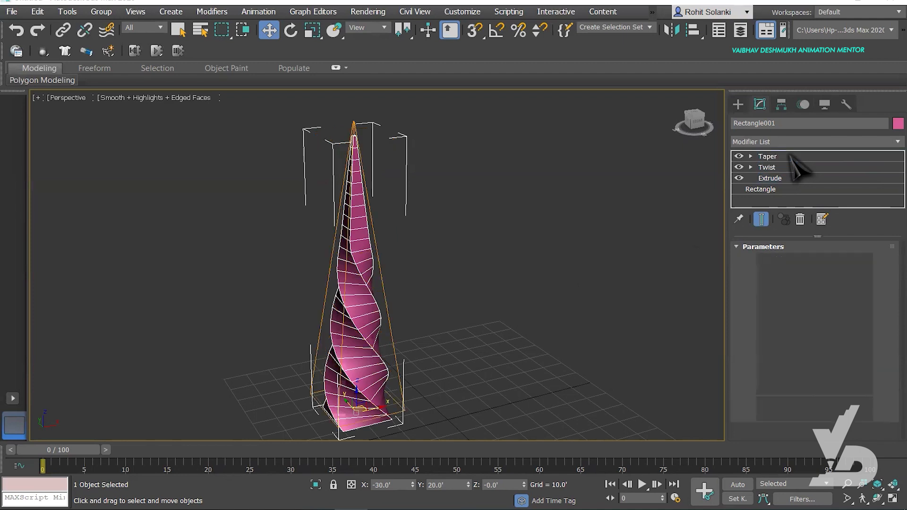
{"action": "left_click_drag", "start_coordinate": [849, 285], "coordinate": [814, 396]}
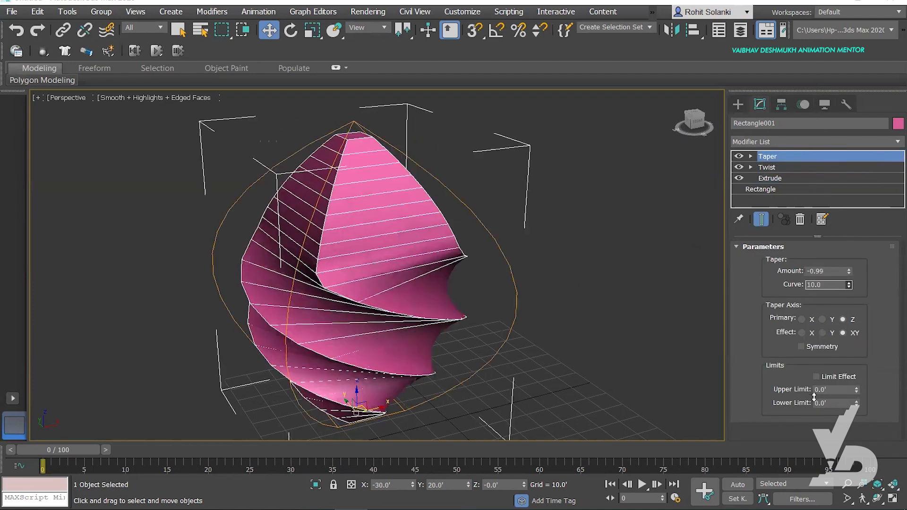
{"action": "left_click_drag", "start_coordinate": [808, 501], "coordinate": [573, 185]}
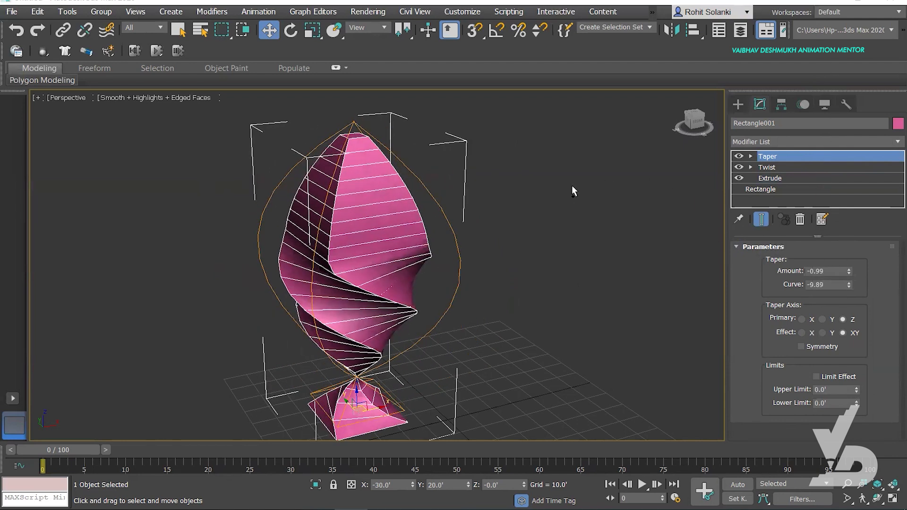
{"action": "right_click", "coordinate": [849, 284]}
{"action": "left_click_drag", "start_coordinate": [849, 284], "coordinate": [813, 478]}
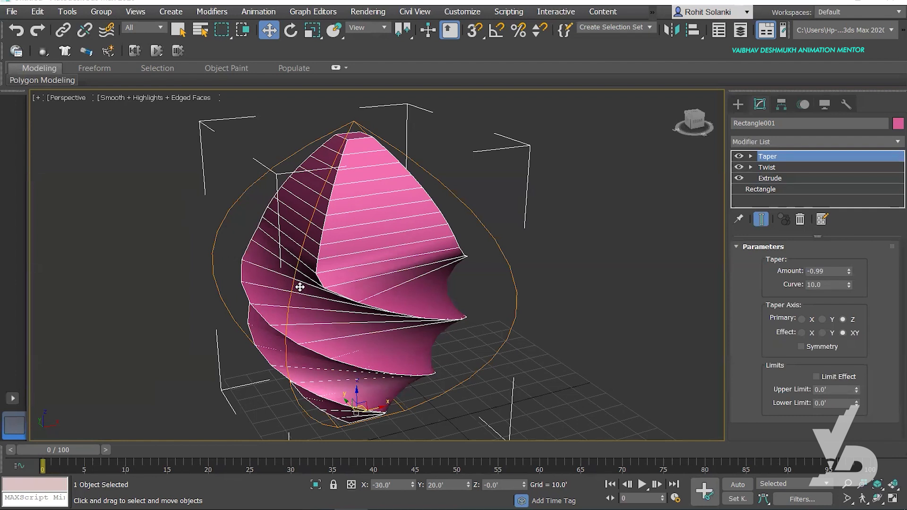
Increase the Extrude modifier's segments to 100 for a smoother twisted shape and check it from another angle
{"action": "left_click", "coordinate": [770, 178]}
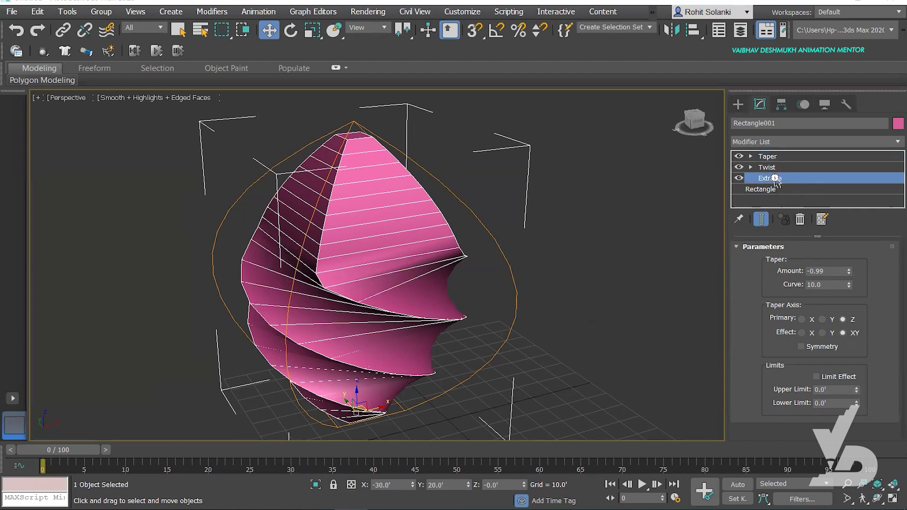
{"action": "left_click_drag", "start_coordinate": [855, 277], "coordinate": [852, 228]}
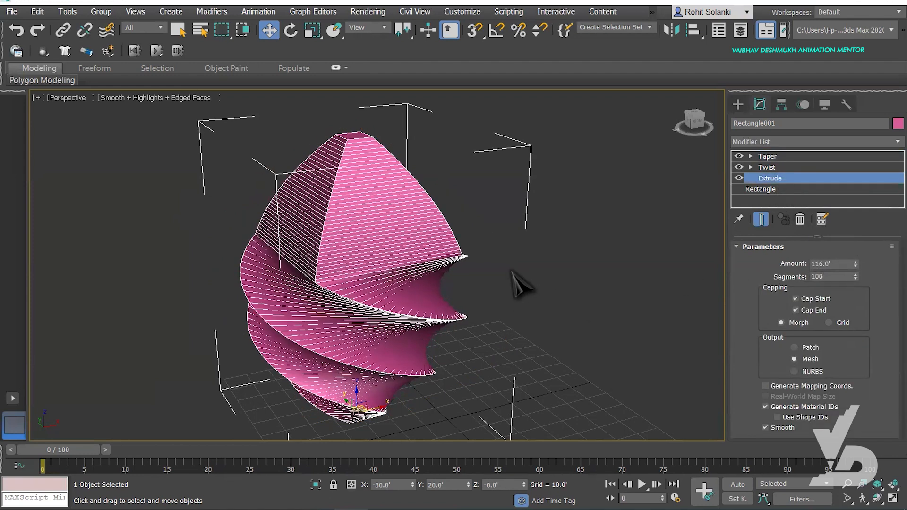
{"action": "middle_click_drag", "start_coordinate": [392, 313], "coordinate": [421, 271], "text": "alt"}
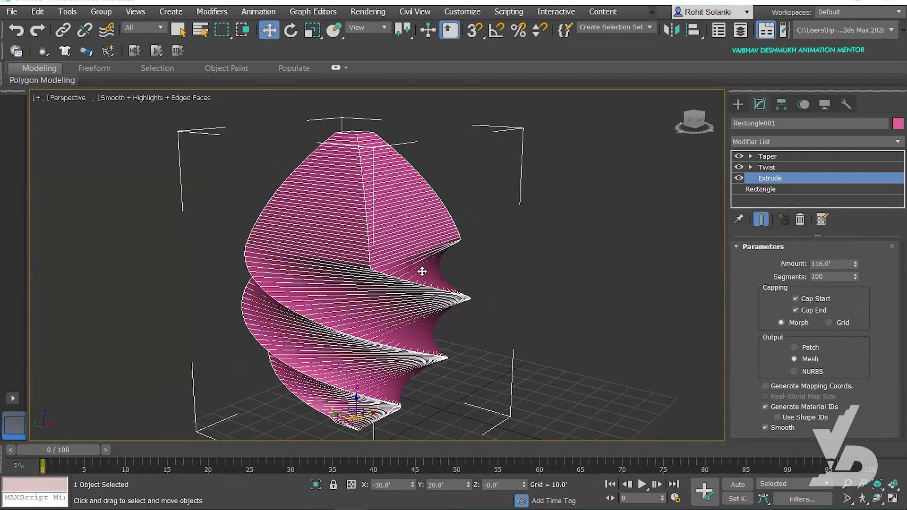
{"action": "middle_click_drag", "start_coordinate": [440, 268], "coordinate": [468, 276], "text": "alt"}
Return to the Taper modifier and reduce its curve to 5.82
{"action": "left_click", "coordinate": [803, 156]}
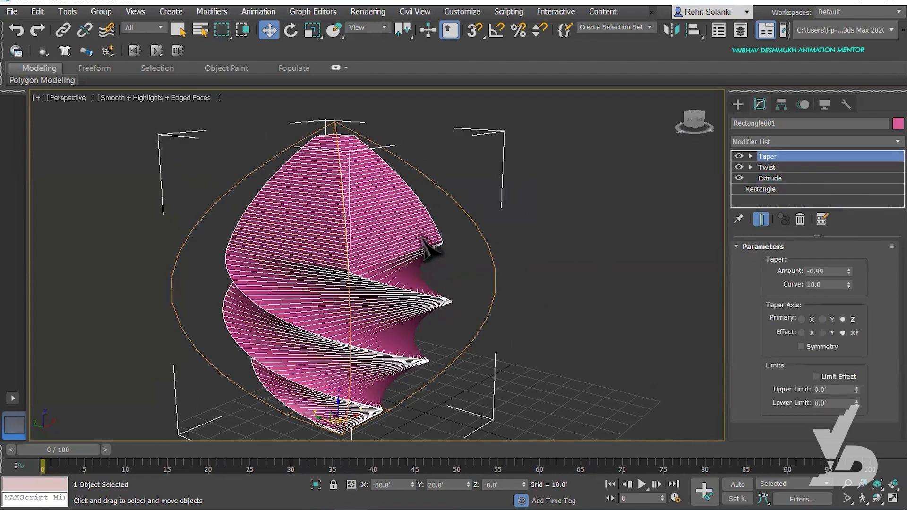
{"action": "scroll", "coordinate": [427, 246], "scroll_direction": "down", "scroll_amount": 1}
{"action": "scroll", "coordinate": [468, 304], "scroll_direction": "down", "scroll_amount": 3}
{"action": "left_click_drag", "start_coordinate": [848, 285], "coordinate": [814, 482]}
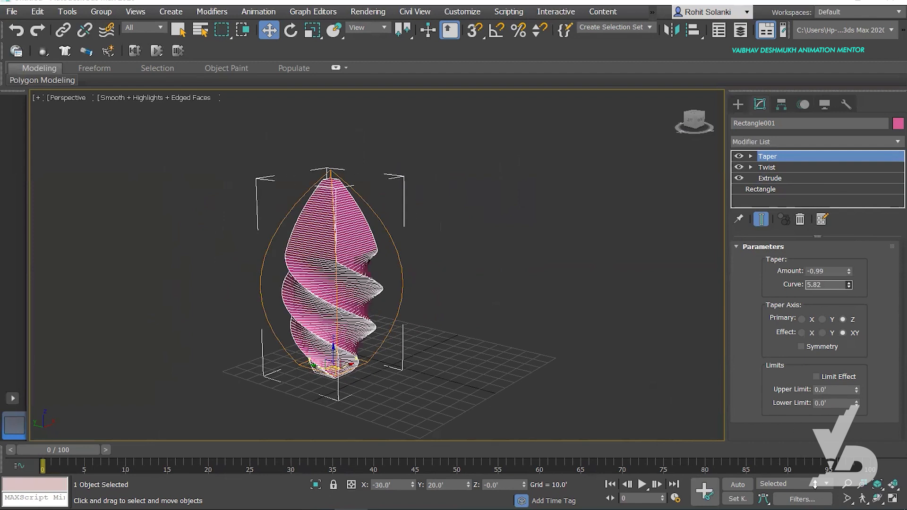
Raise the Taper gizmo along Z to 134.738', above the column, to flare the shape into a wide spiral
{"action": "left_click", "coordinate": [750, 156]}
{"action": "left_click", "coordinate": [772, 167]}
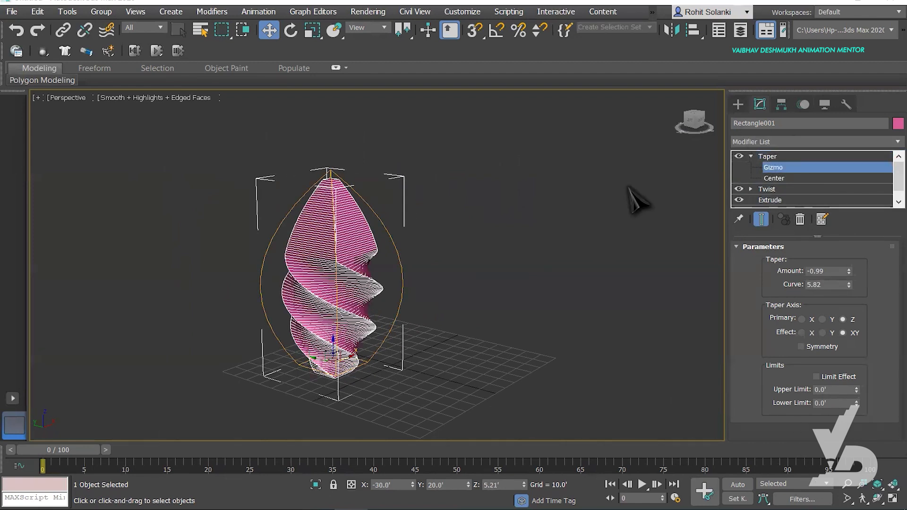
{"action": "left_click_drag", "start_coordinate": [334, 347], "coordinate": [334, 120]}
{"action": "middle_click_drag", "start_coordinate": [461, 234], "coordinate": [475, 291]}
{"action": "middle_click_drag", "start_coordinate": [466, 224], "coordinate": [388, 213], "text": "alt"}
Try moving the Taper gizmo far below the column along Z and undo the move
{"action": "left_click_drag", "start_coordinate": [394, 196], "coordinate": [443, 398]}
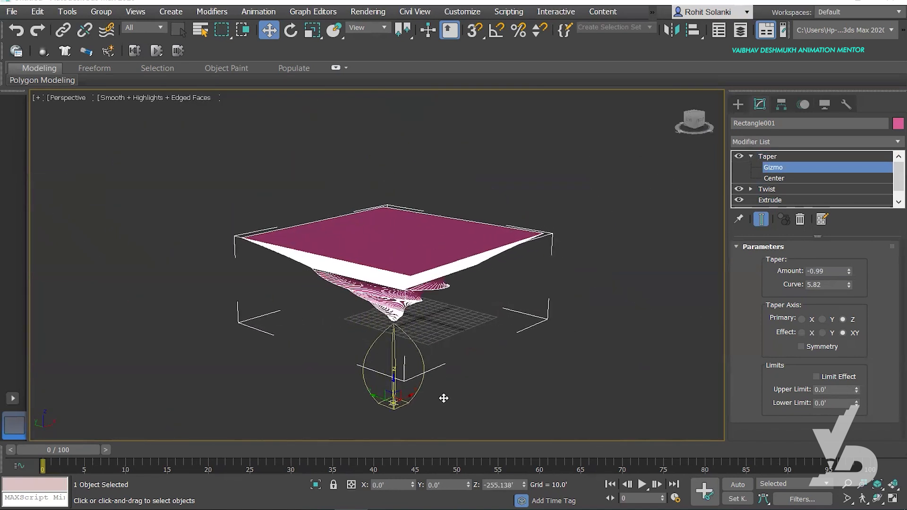
{"action": "mouse_move", "coordinate": [454, 342]}
{"action": "middle_mouse_down", "text": "alt"}
{"action": "mouse_move", "coordinate": [445, 256]}
{"action": "mouse_move", "coordinate": [464, 332]}
{"action": "middle_mouse_up", "text": "alt"}
{"action": "key", "text": "ctrl+z"}
{"action": "key", "text": "ctrl+z"}
{"action": "key", "text": "ctrl+z"}
{"action": "key", "text": "ctrl+z"}
{"action": "mouse_move", "coordinate": [475, 300]}
{"action": "middle_mouse_down", "text": "alt"}
{"action": "mouse_move", "coordinate": [467, 278]}
{"action": "mouse_move", "coordinate": [477, 283]}
{"action": "middle_mouse_up", "text": "alt"}
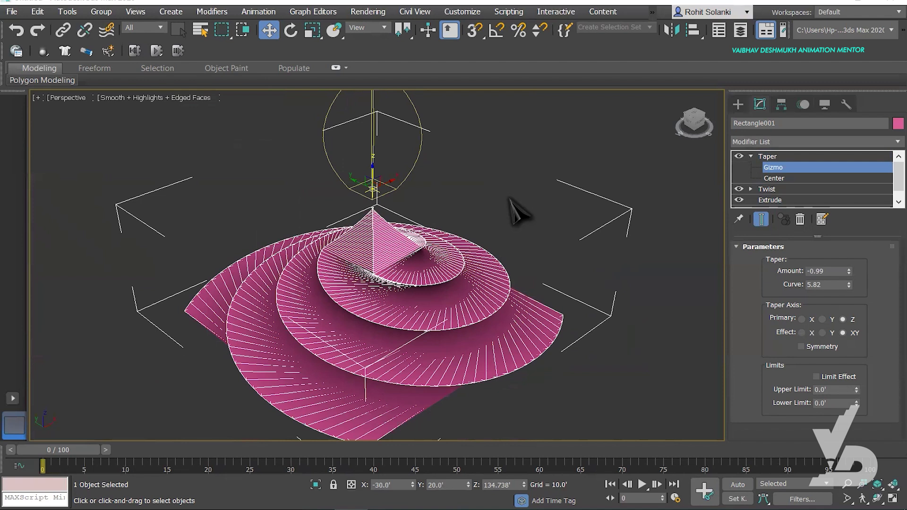
Leave the Taper gizmo level, collapse the modifier's sub-levels and deselect the spiral shape
{"action": "left_click", "coordinate": [773, 167]}
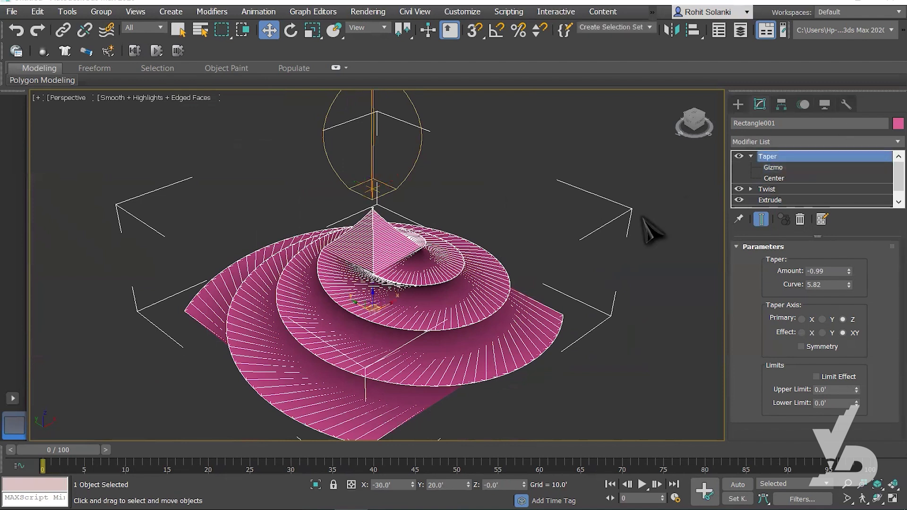
{"action": "left_click", "coordinate": [750, 156]}
{"action": "left_click", "coordinate": [588, 171]}
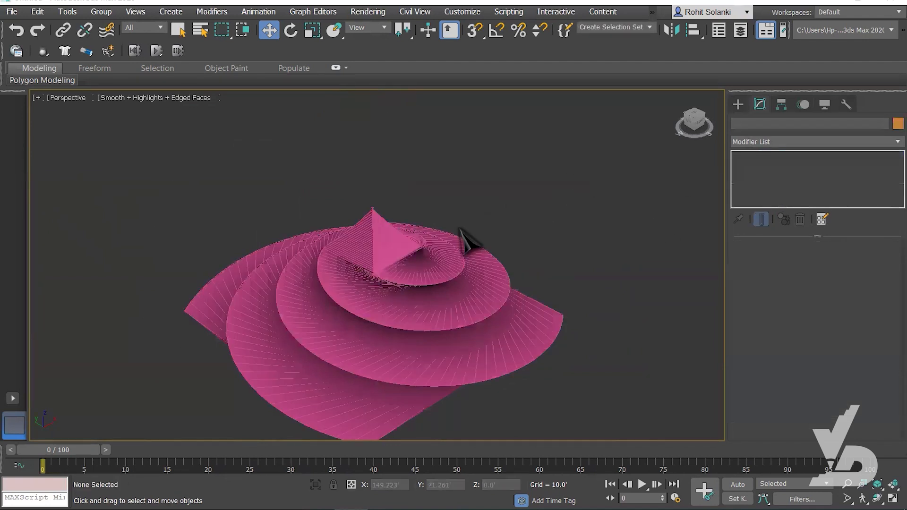